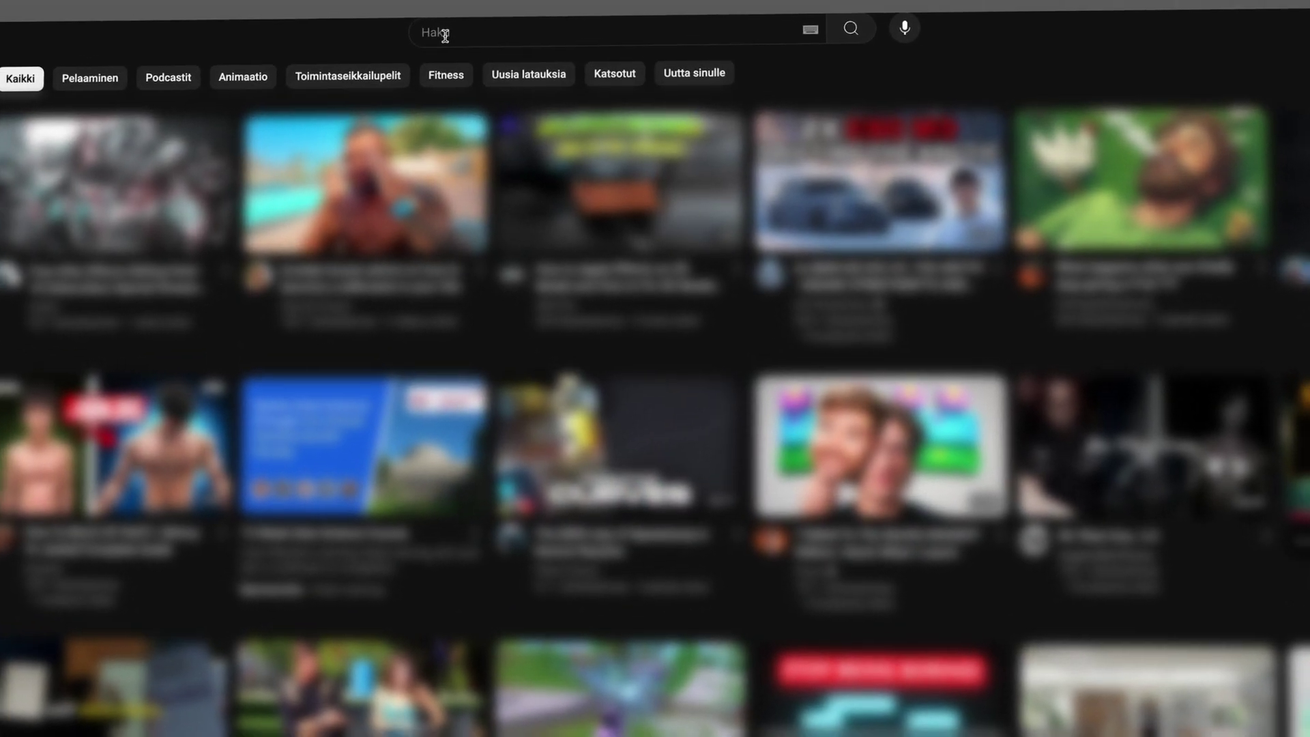
# Step: Search YouTube for 'car 4k' and scroll through the results and car edit Shorts
pyautogui.click(450, 14)
pyautogui.write('car')
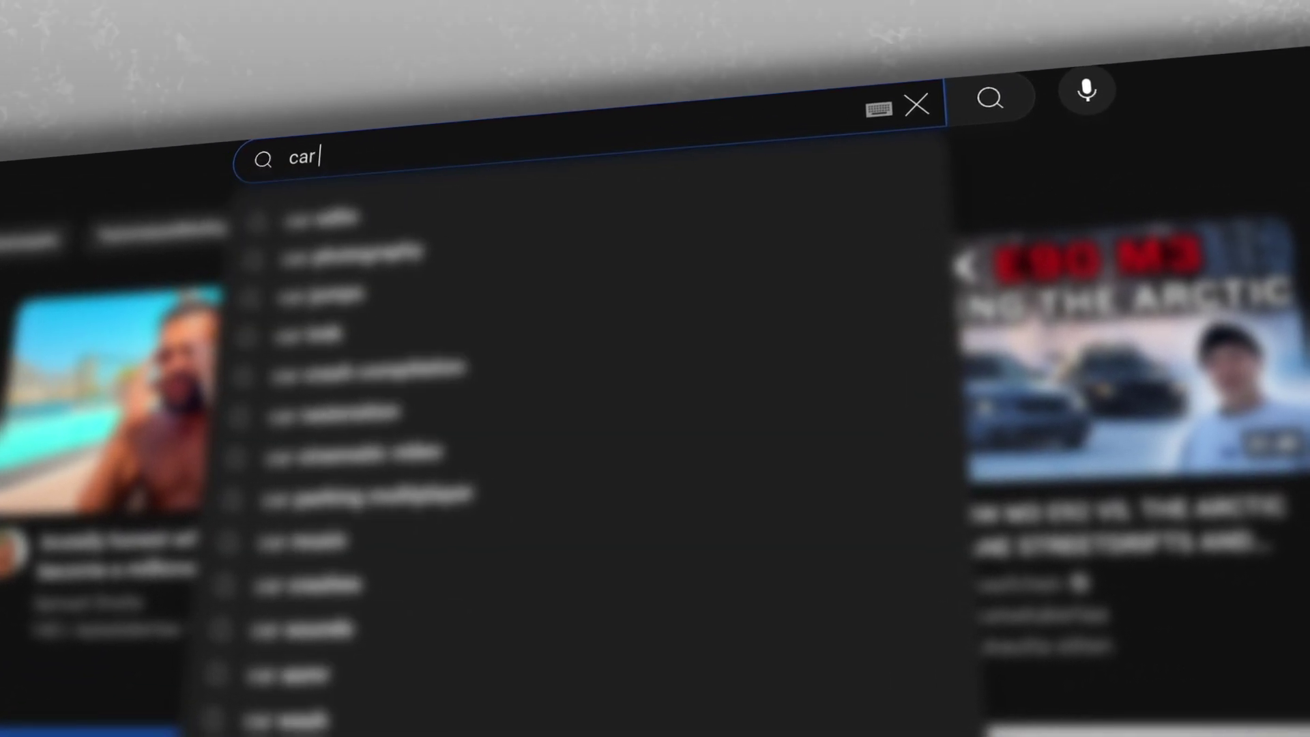
pyautogui.write(' 4k')
pyautogui.press('Return')
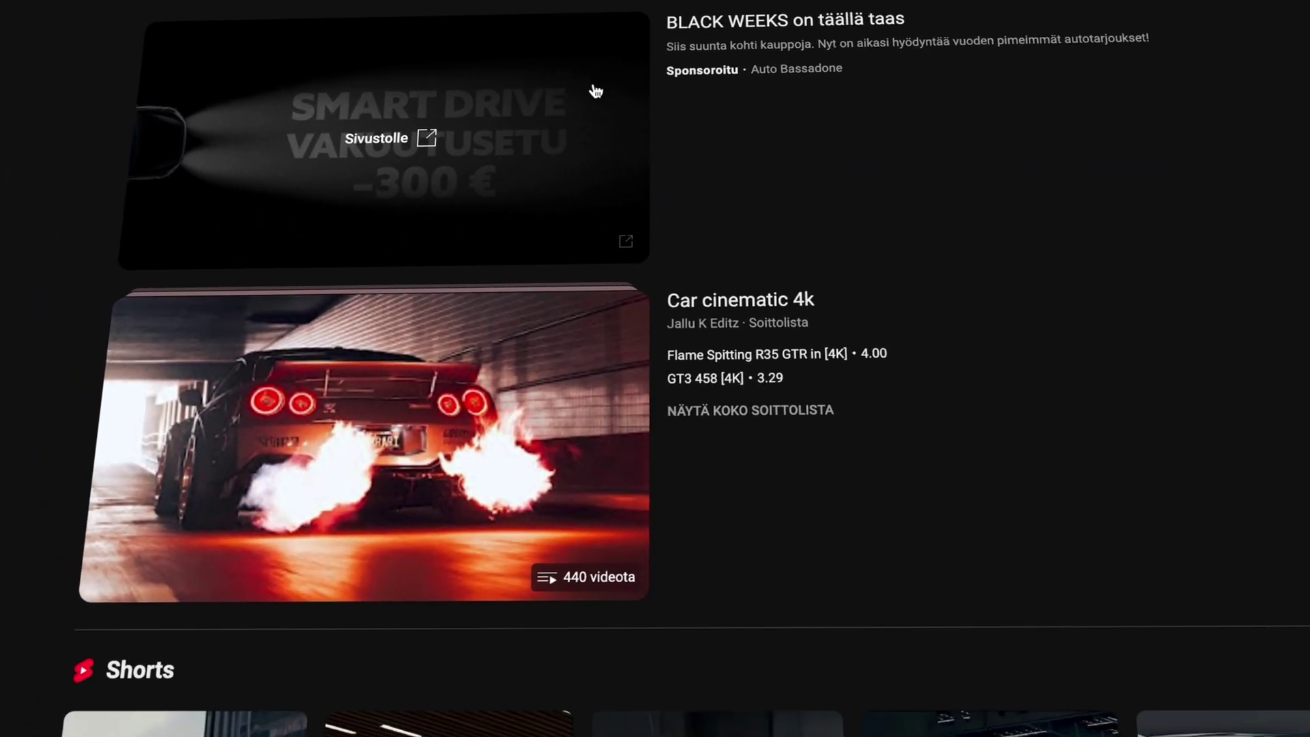
pyautogui.scroll(-5, 594, 89)
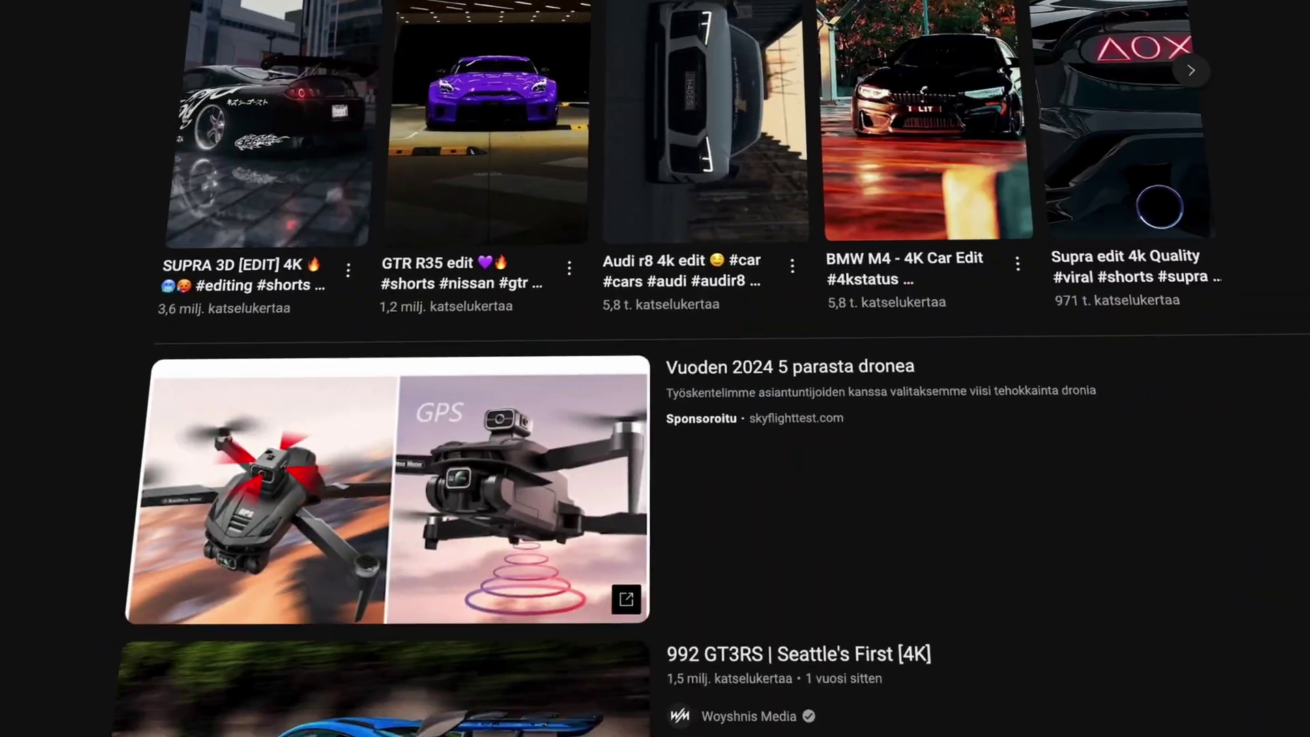
pyautogui.scroll(-10, 655, 369)
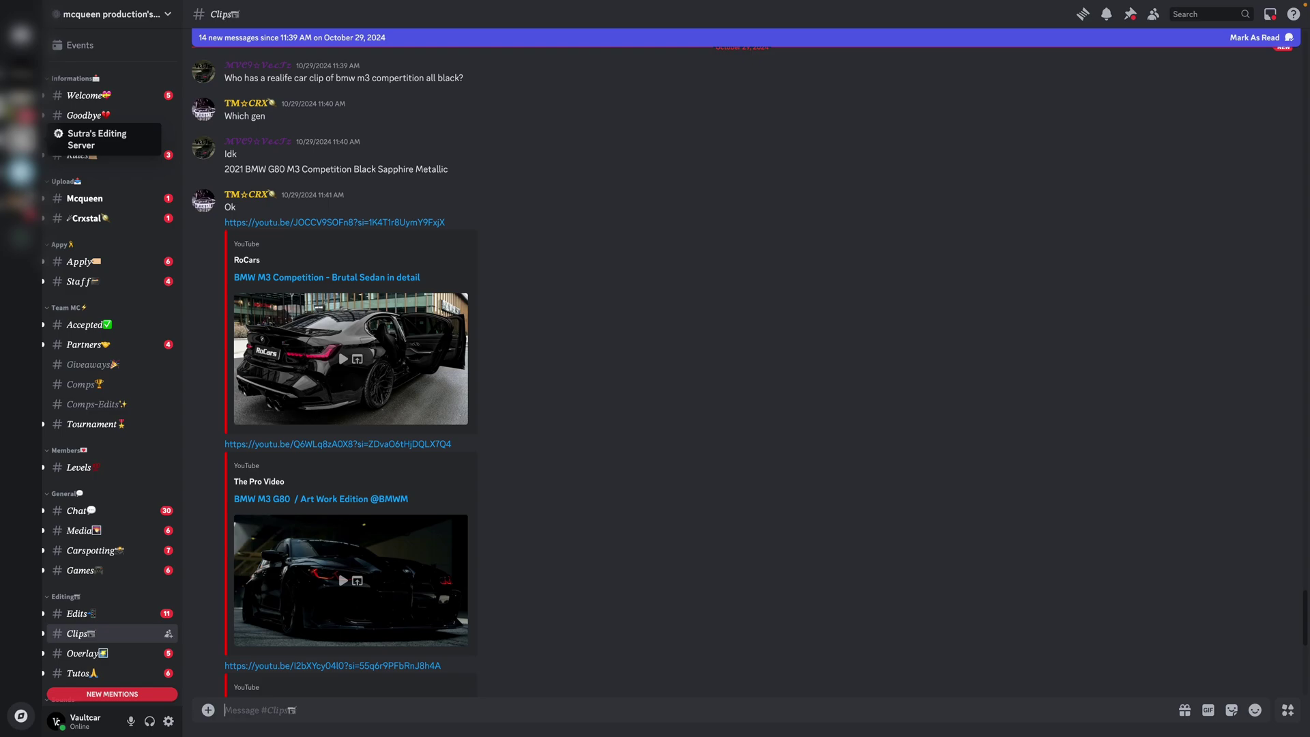
# Step: Browse the editing server's channels, then open the 'amg gt clips' Dropbox link from #free-clips
pyautogui.click(21, 139)
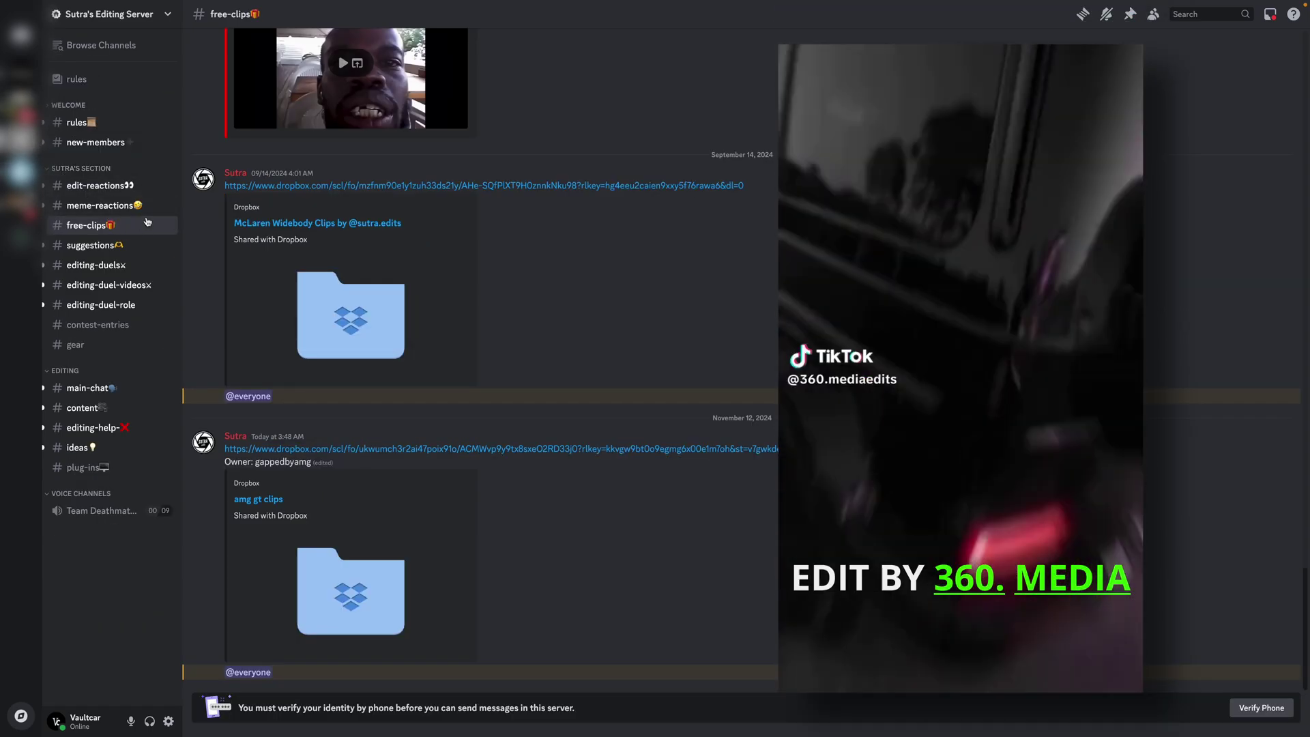
pyautogui.click(95, 185)
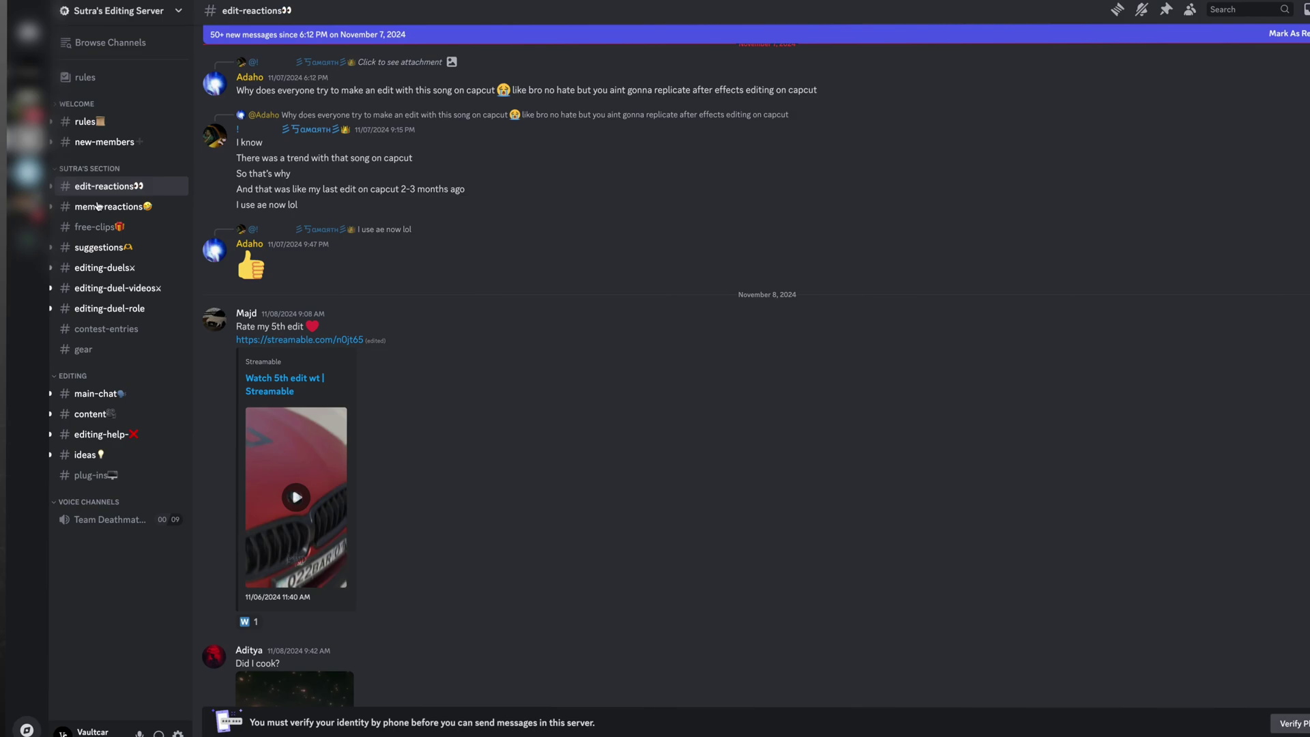
pyautogui.click(96, 226)
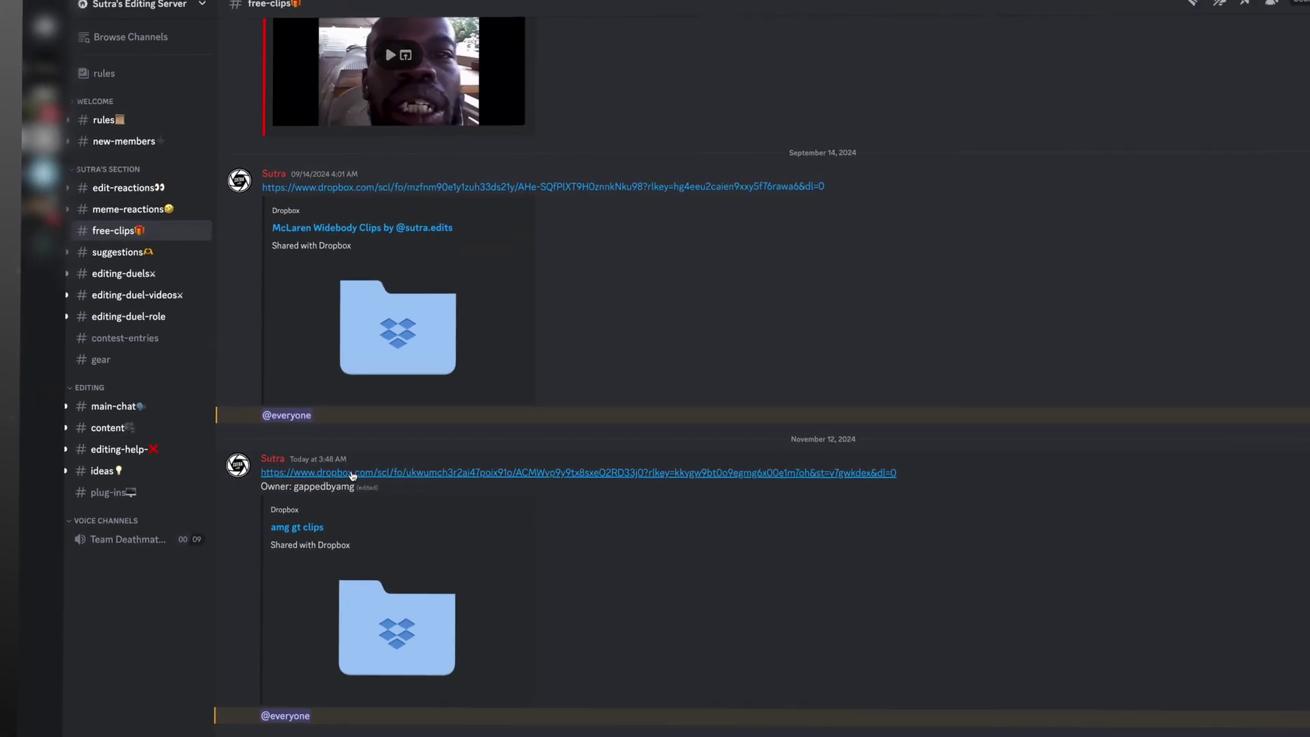
pyautogui.click(678, 664)
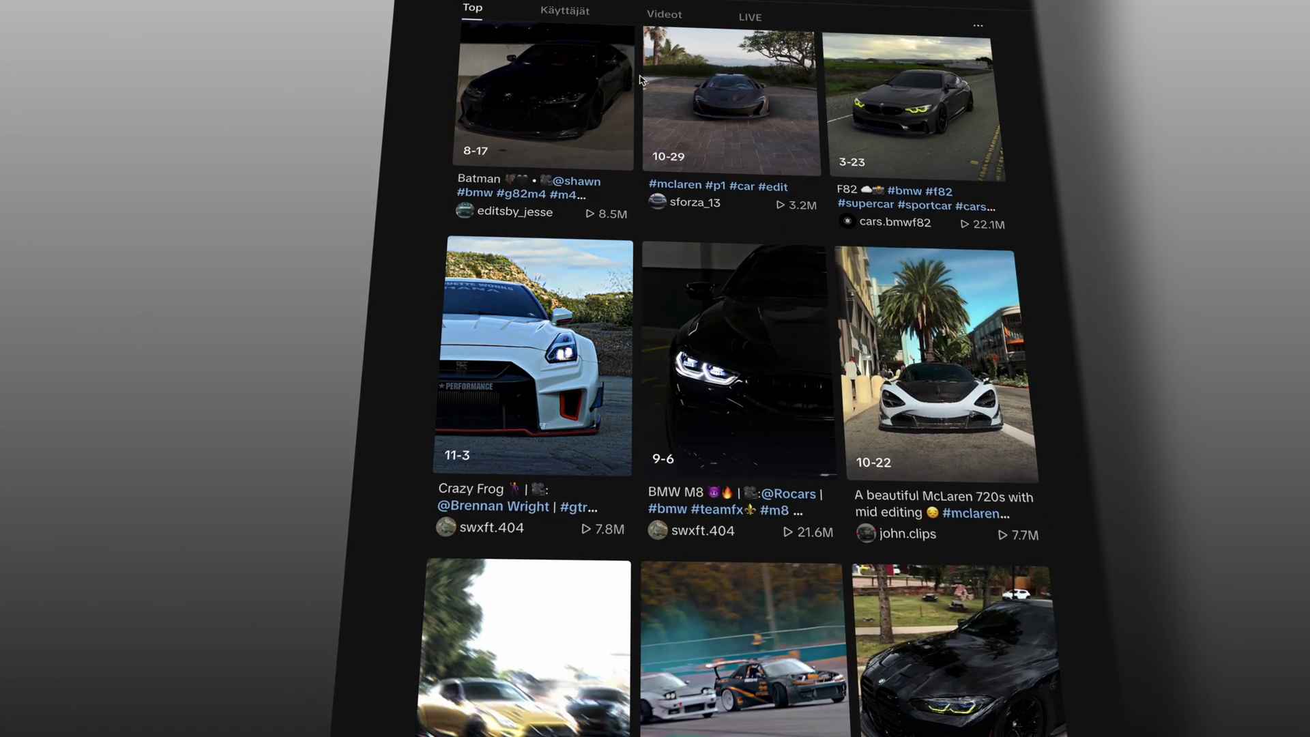
# Step: Scroll through TikTok's 'car edits' Top results grid for edit ideas
pyautogui.scroll(-3, 638, 80)
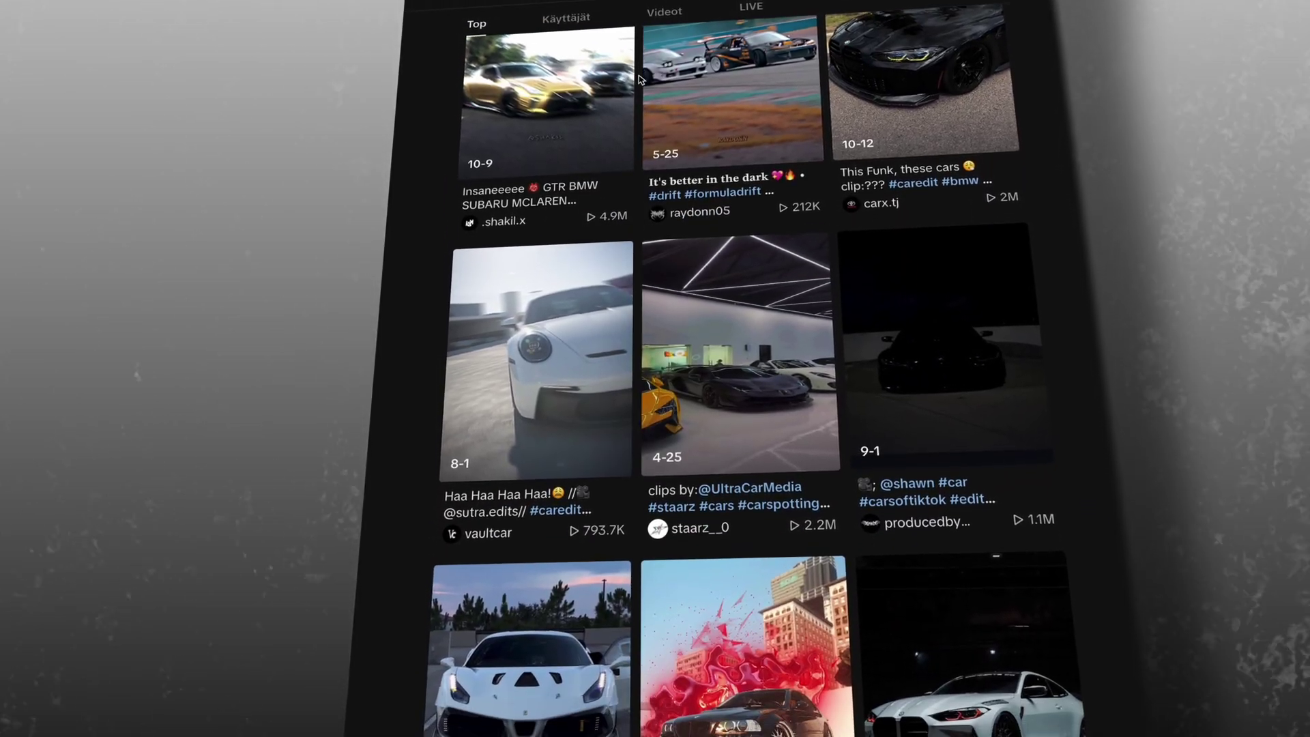
pyautogui.scroll(-3, 638, 80)
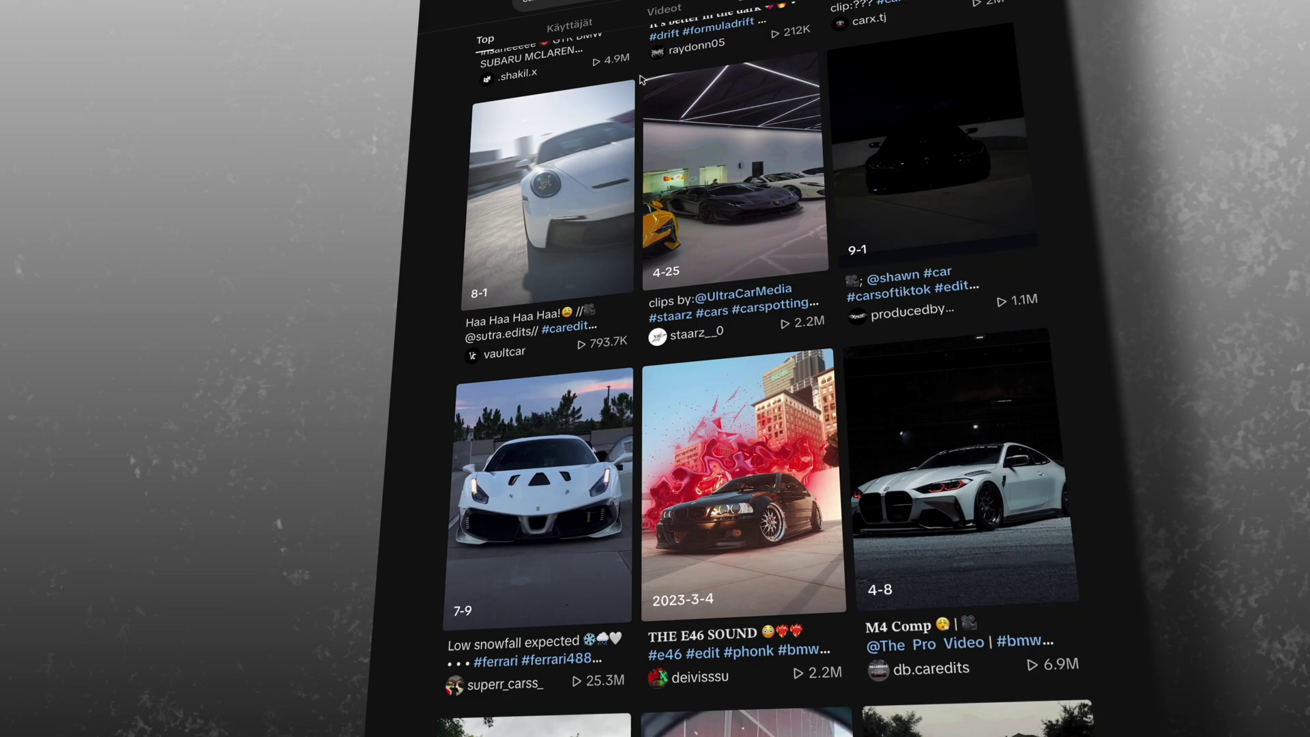
pyautogui.scroll(-2, 641, 79)
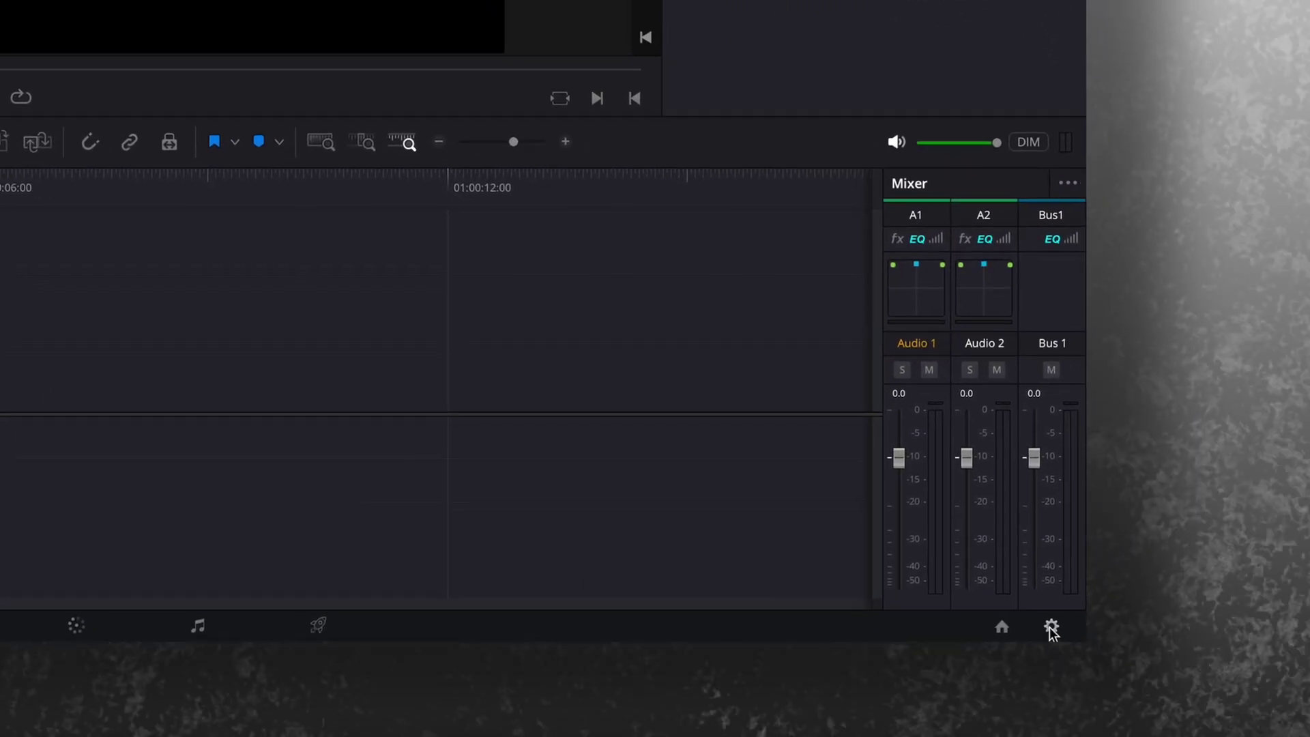
# Step: In Project Settings, enable vertical resolution and set the timeline to 1080 x 1920 HD
pyautogui.click(1037, 620)
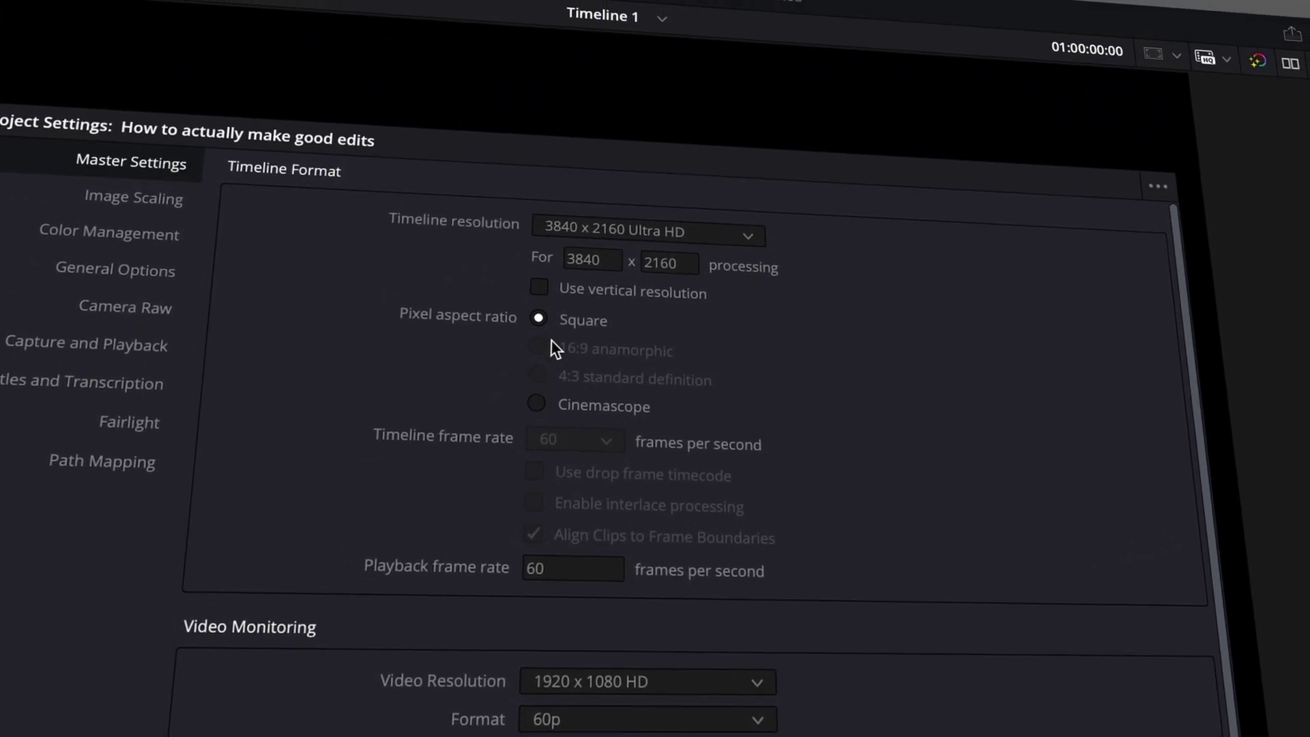
pyautogui.click(555, 337)
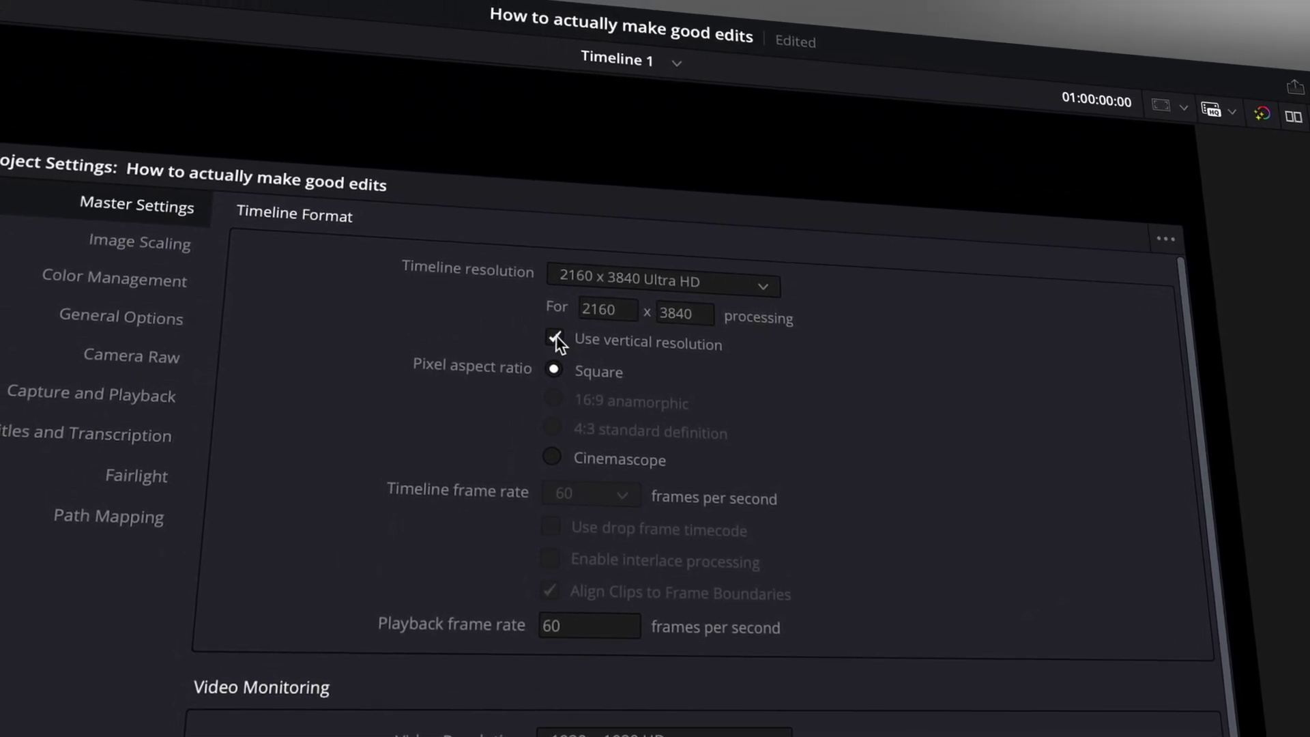
pyautogui.click(638, 279)
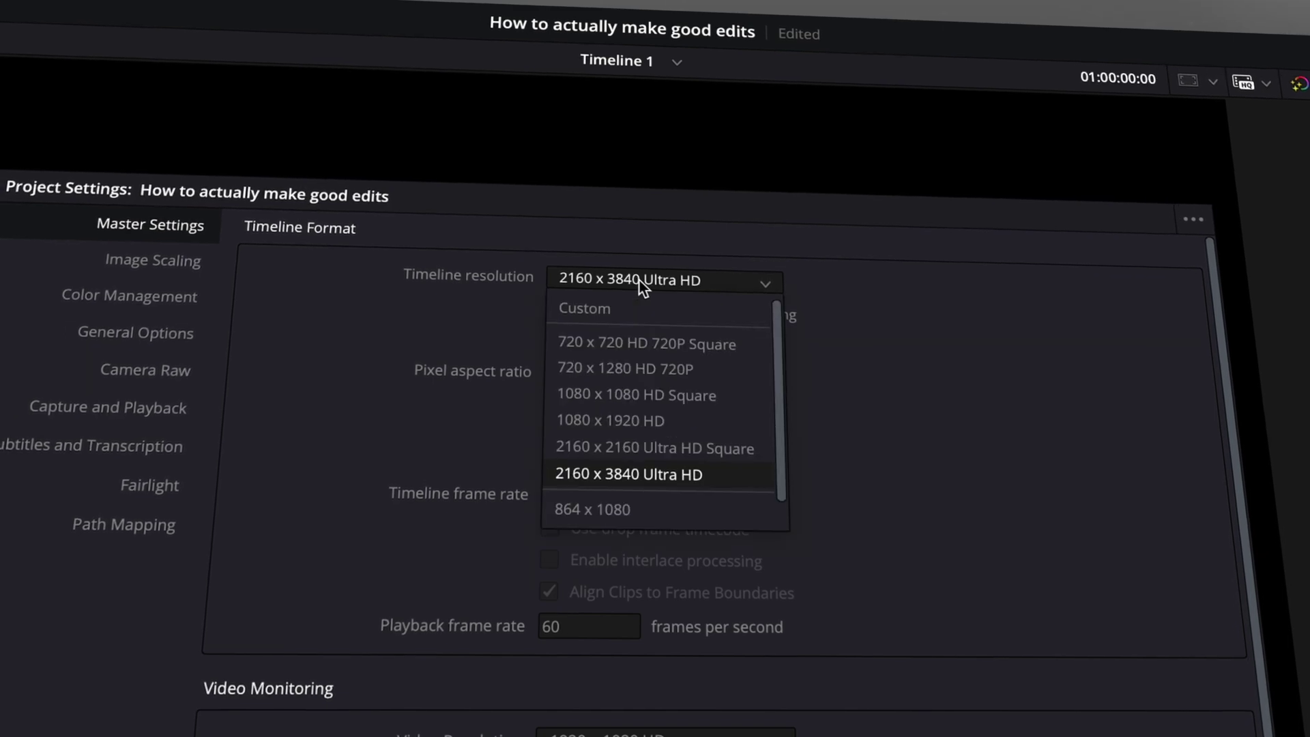
pyautogui.click(630, 420)
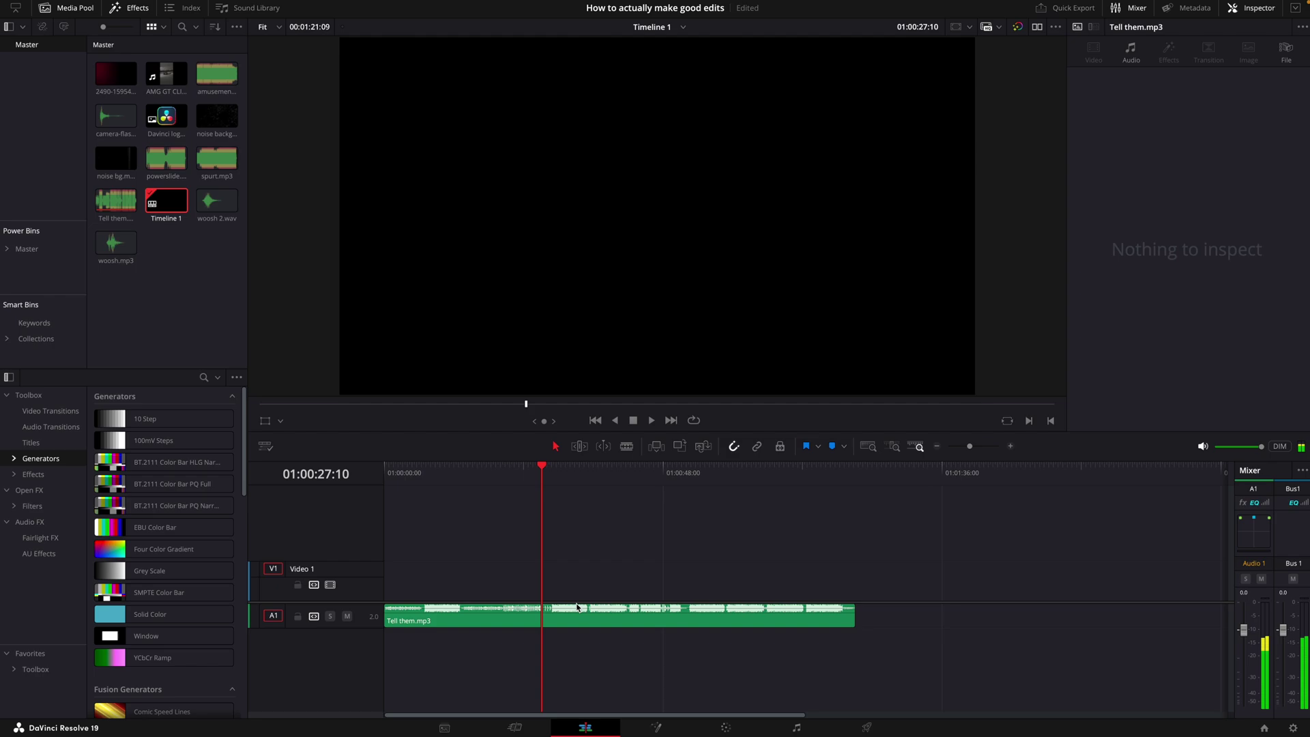
# Step: Split Tell them.mp3 at the playhead and delete its unwanted opening
pyautogui.click(576, 607)
pyautogui.hotkey('ctrl', 'b')
pyautogui.click(517, 618)
pyautogui.press('Delete')
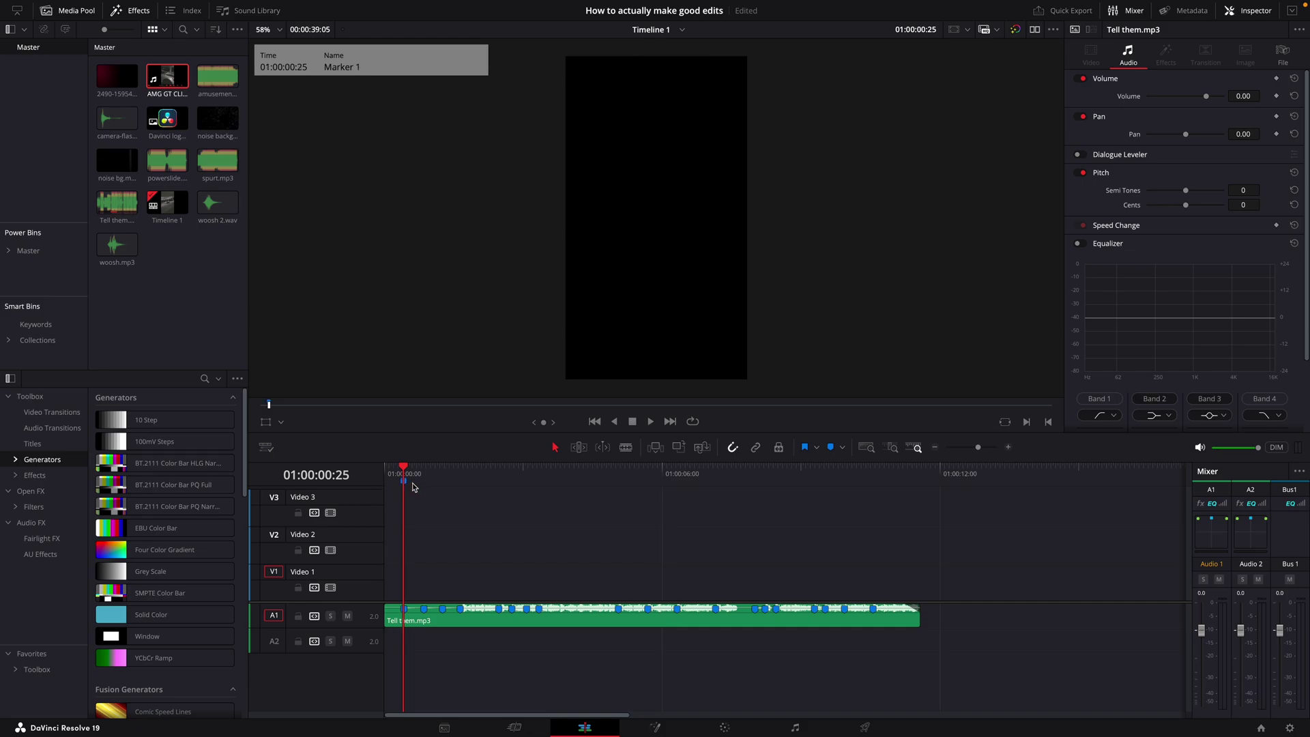
# Step: Drop a marker on each beat while the song plays
pyautogui.press('m')
pyautogui.press('m')
pyautogui.press('m')
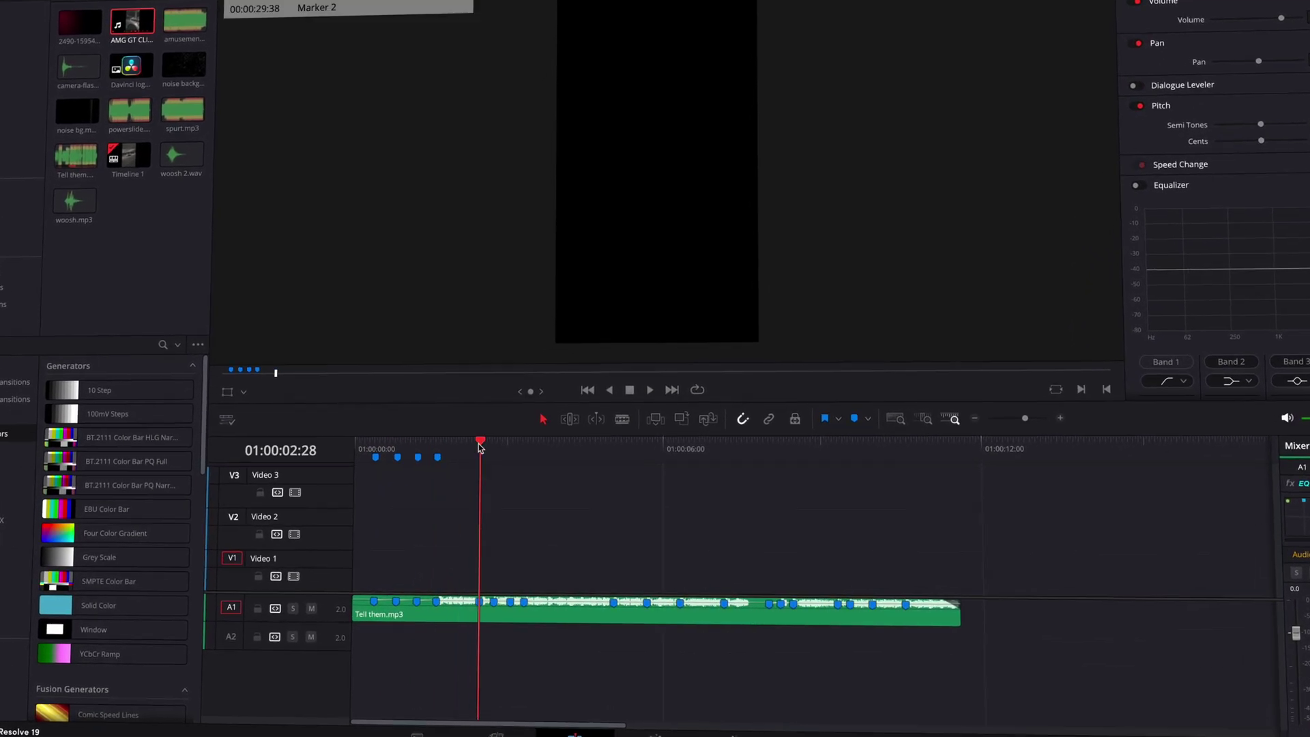
pyautogui.press('m')
pyautogui.press('m')
pyautogui.press('m')
pyautogui.press('m')
pyautogui.press('m')
pyautogui.press('m')
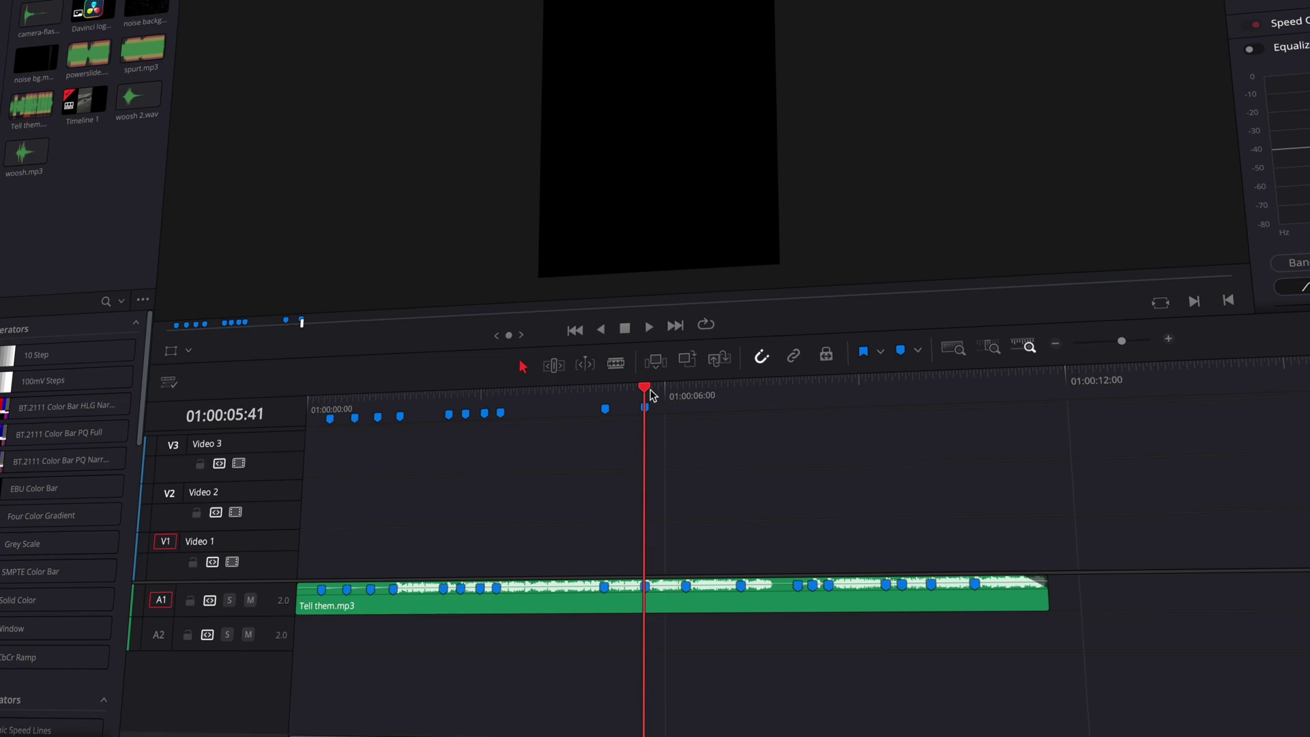
pyautogui.press('m')
pyautogui.press('m')
pyautogui.press('m')
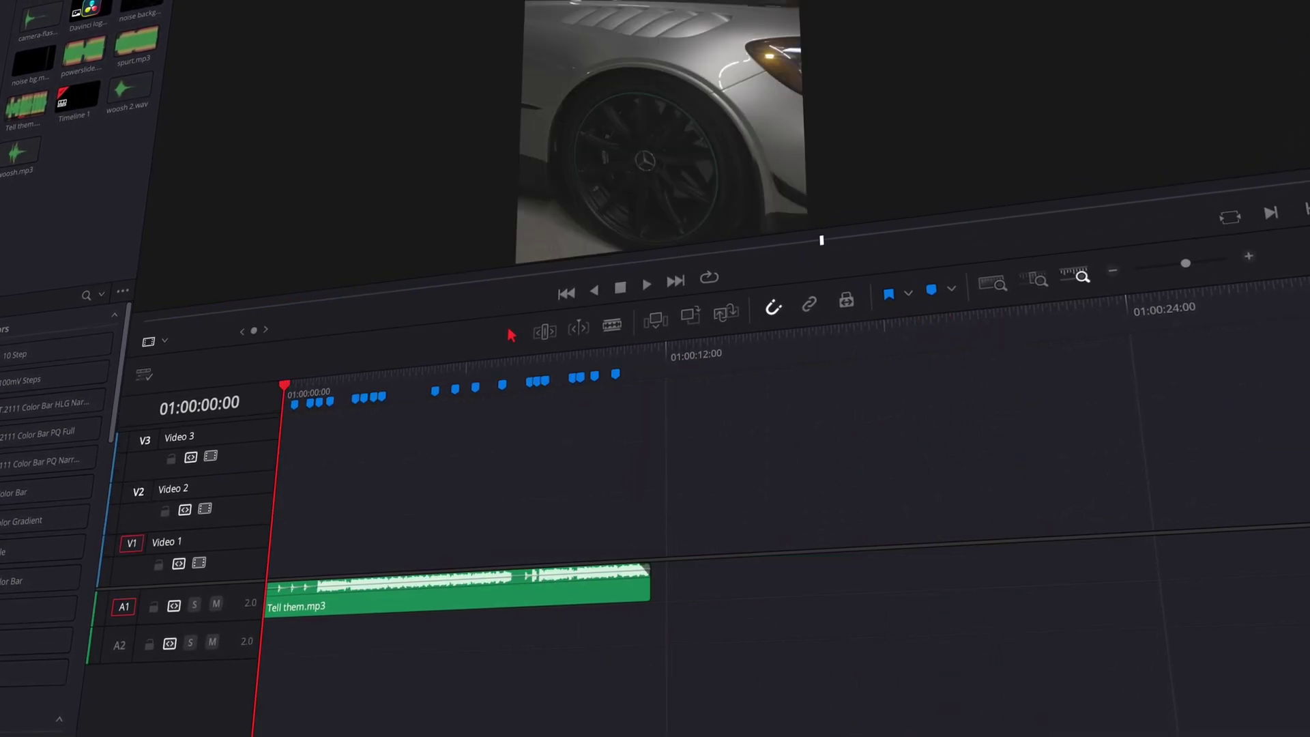
# Step: Add AMG GT CLIPS.mp4 to V1, find a car shot, and move it to the timeline start
pyautogui.moveTo(102, 41); pyautogui.dragTo(706, 535)
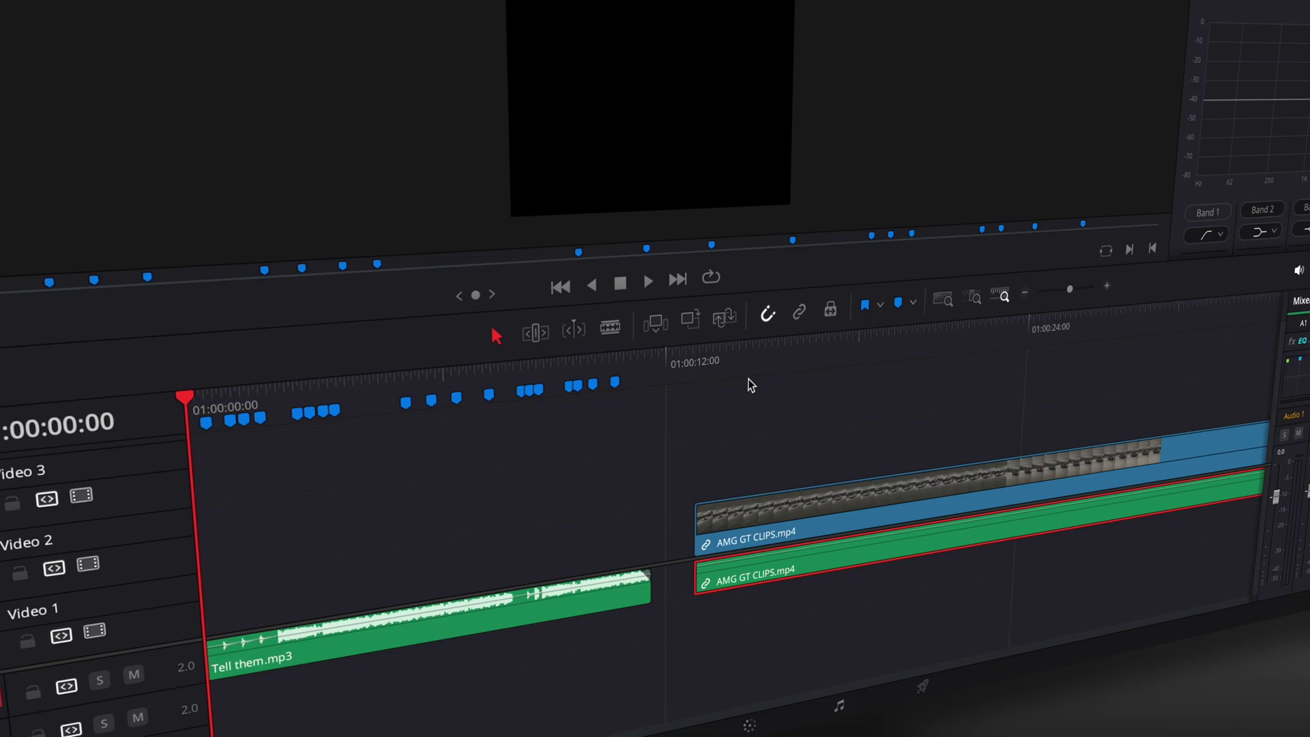
pyautogui.click(371, 357)
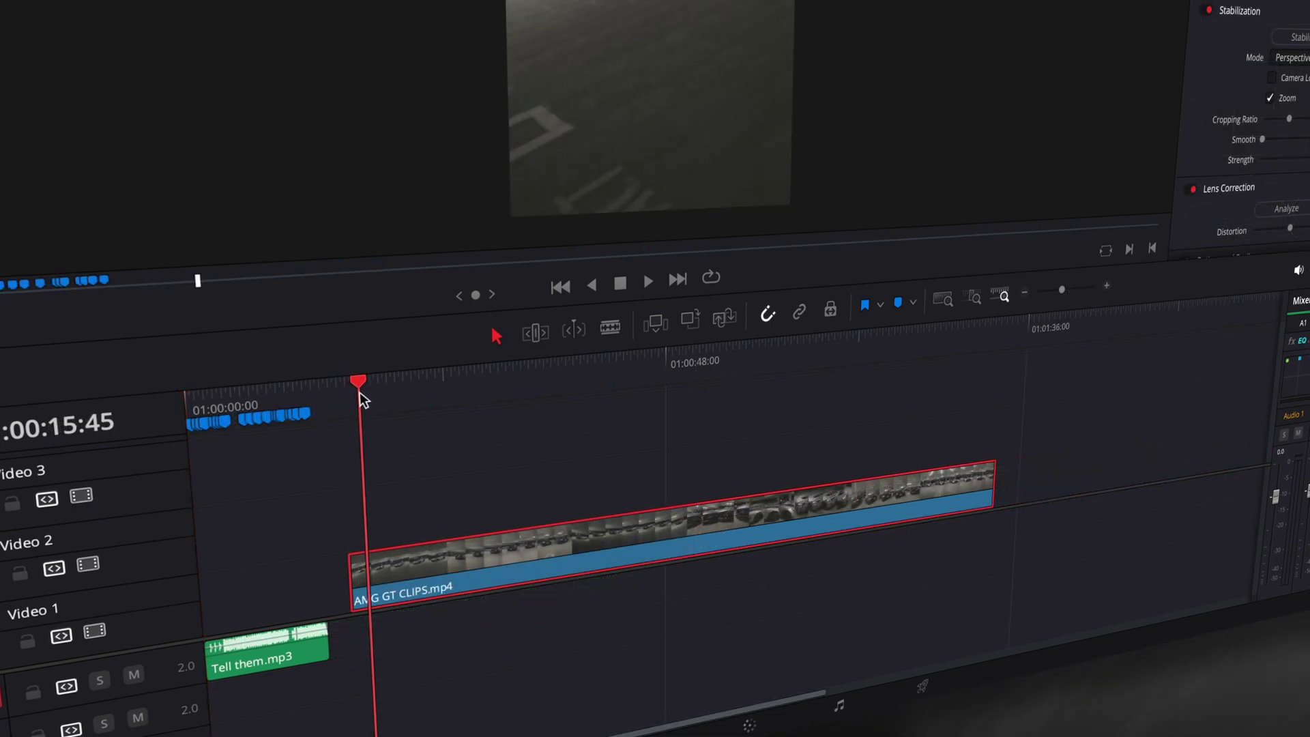
pyautogui.click(349, 395)
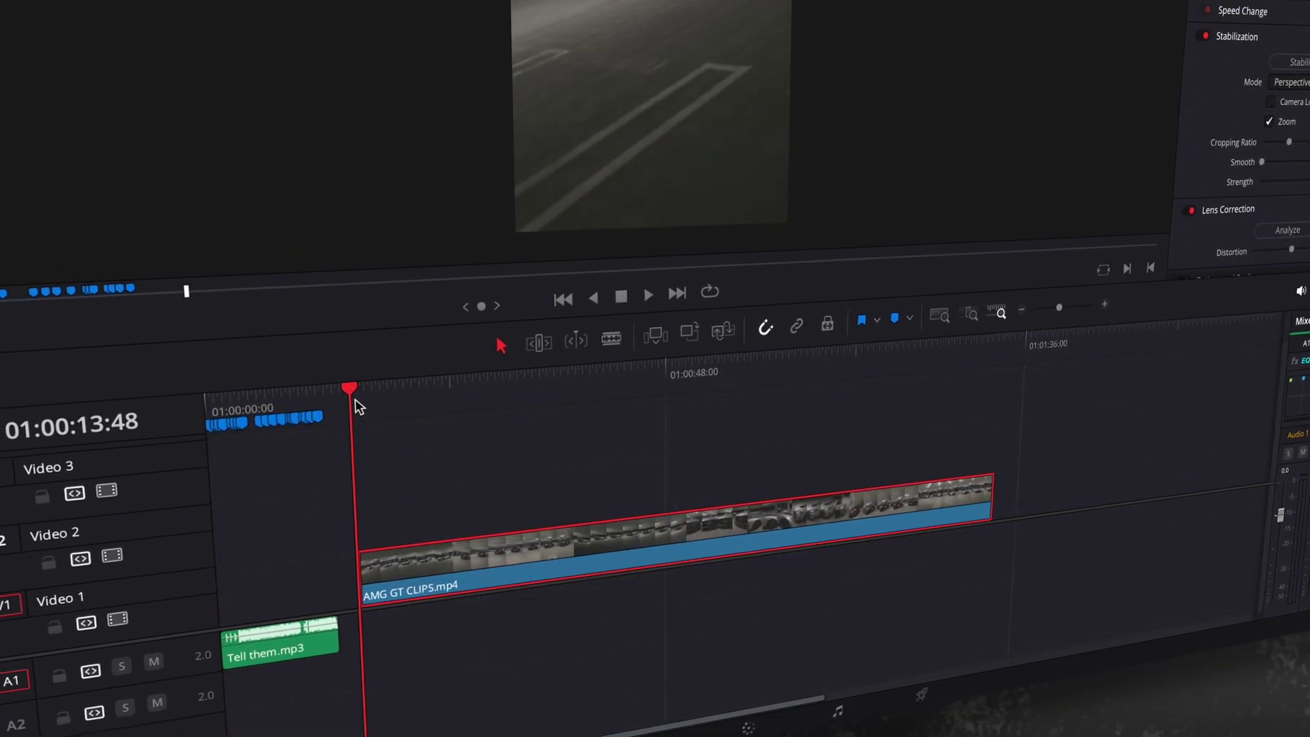
pyautogui.press('space')
pyautogui.press('space')
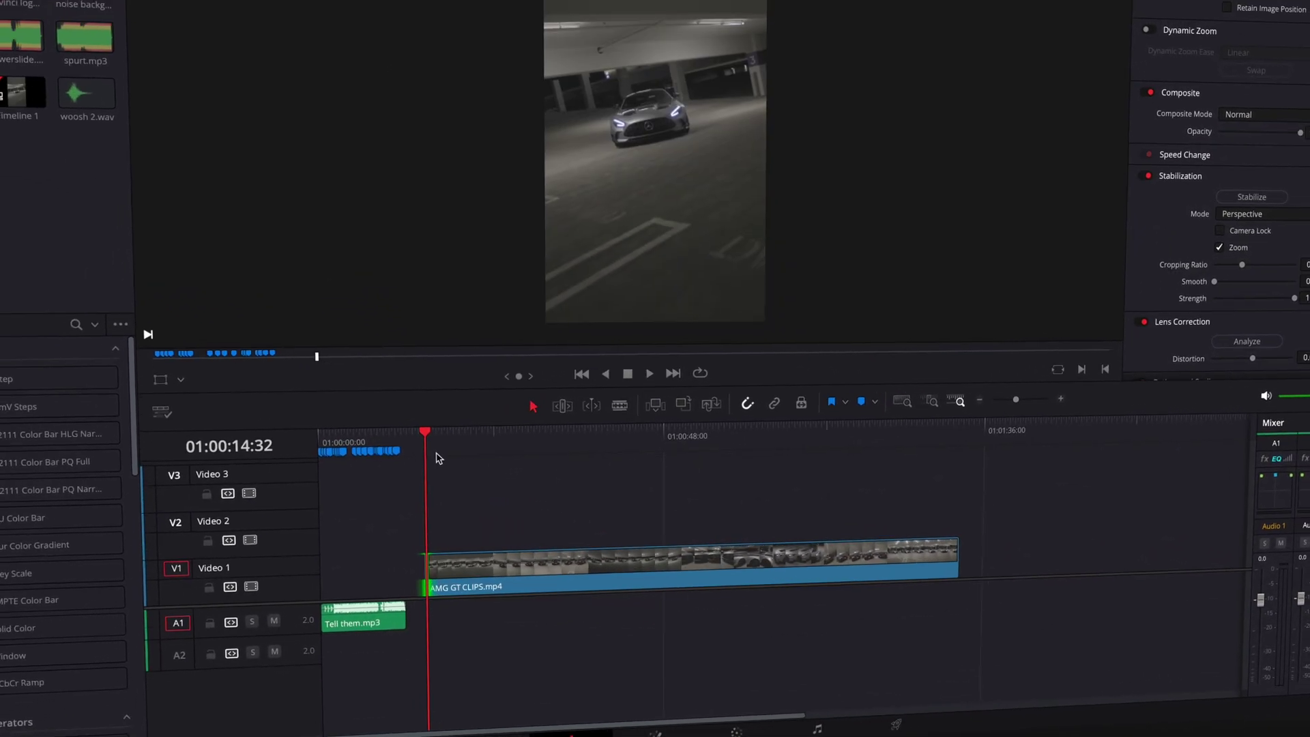
pyautogui.moveTo(444, 452); pyautogui.dragTo(468, 451)
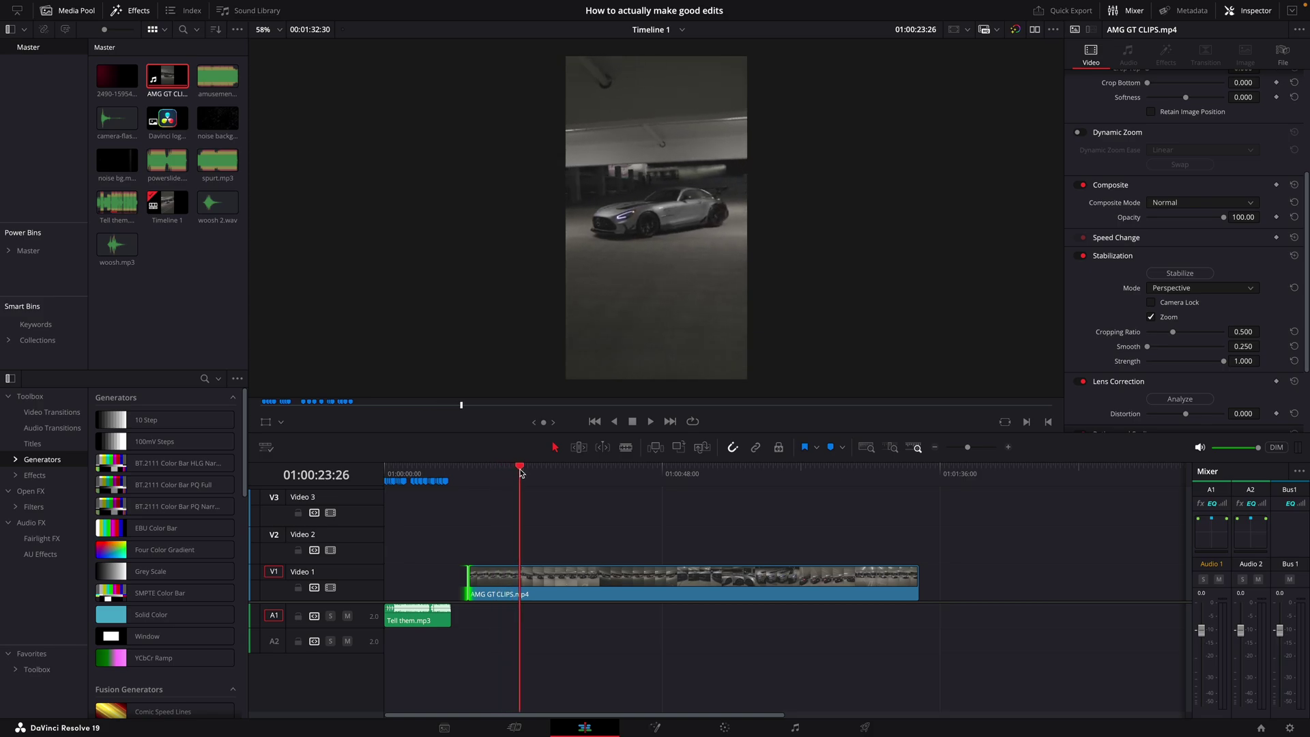
pyautogui.moveTo(525, 472); pyautogui.dragTo(521, 472)
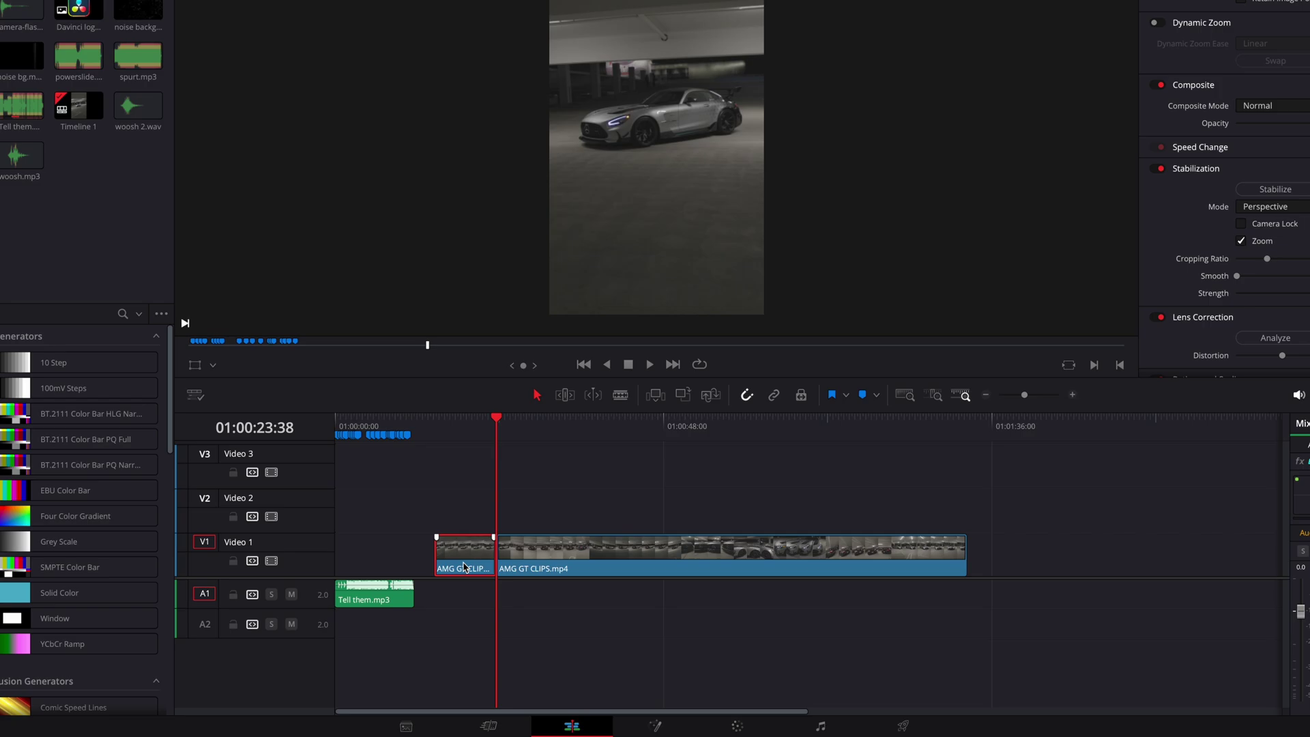
pyautogui.moveTo(470, 565); pyautogui.dragTo(376, 565)
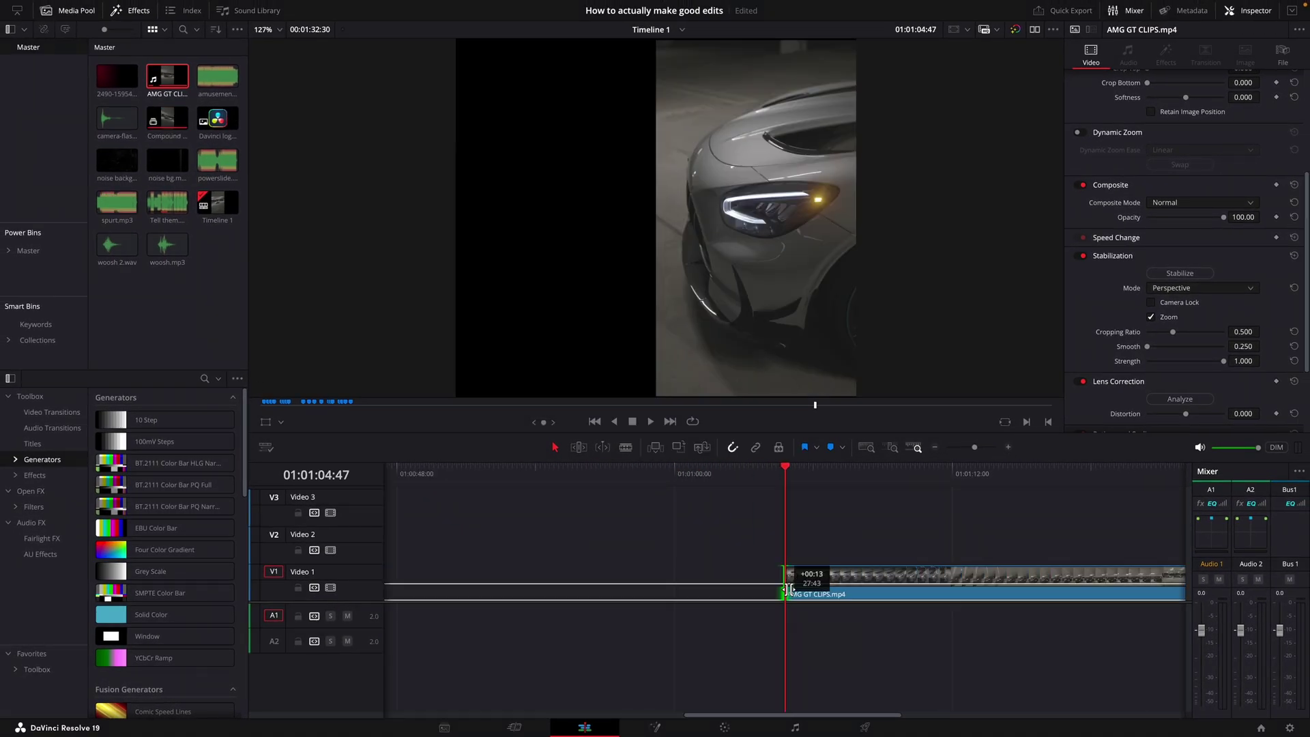
pyautogui.moveTo(785, 468); pyautogui.dragTo(819, 468)
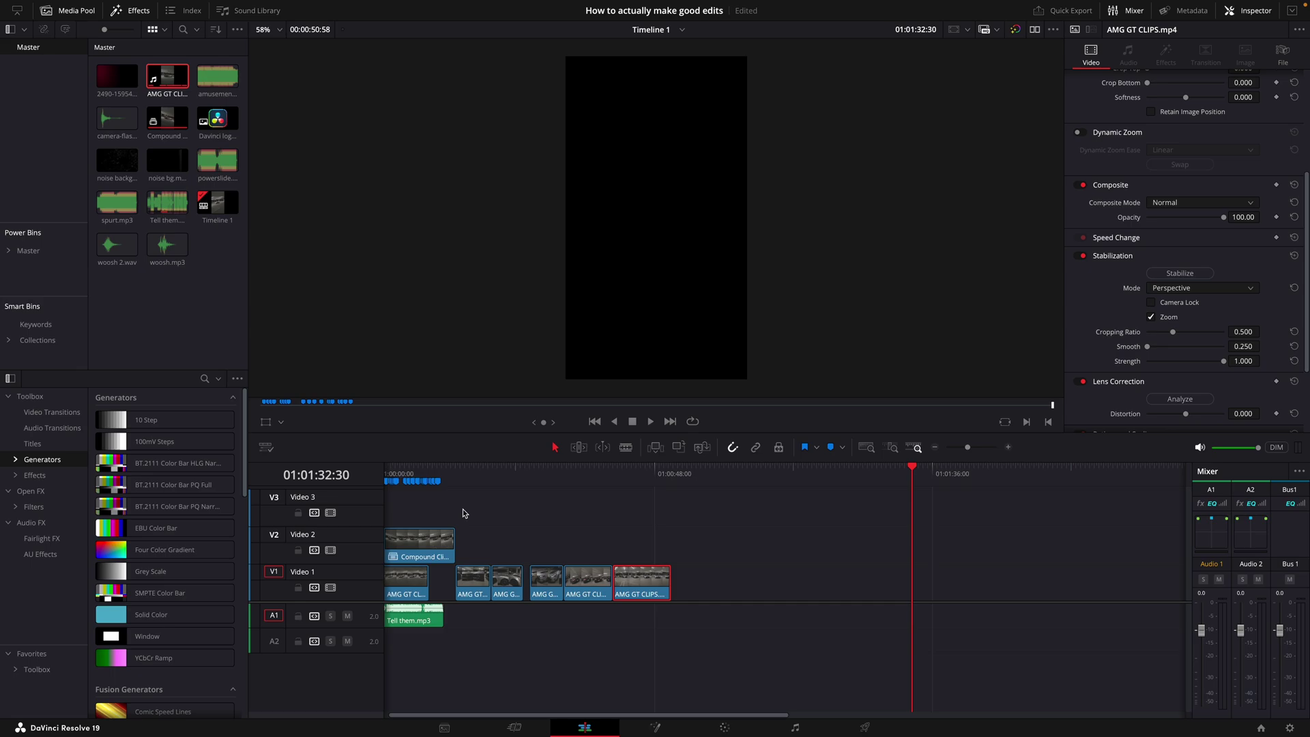
pyautogui.click(935, 447)
# Step: Turn the car footage into Compound Clip 2 and split it at the playhead
pyautogui.scroll(4, 522, 567)
pyautogui.press('space')
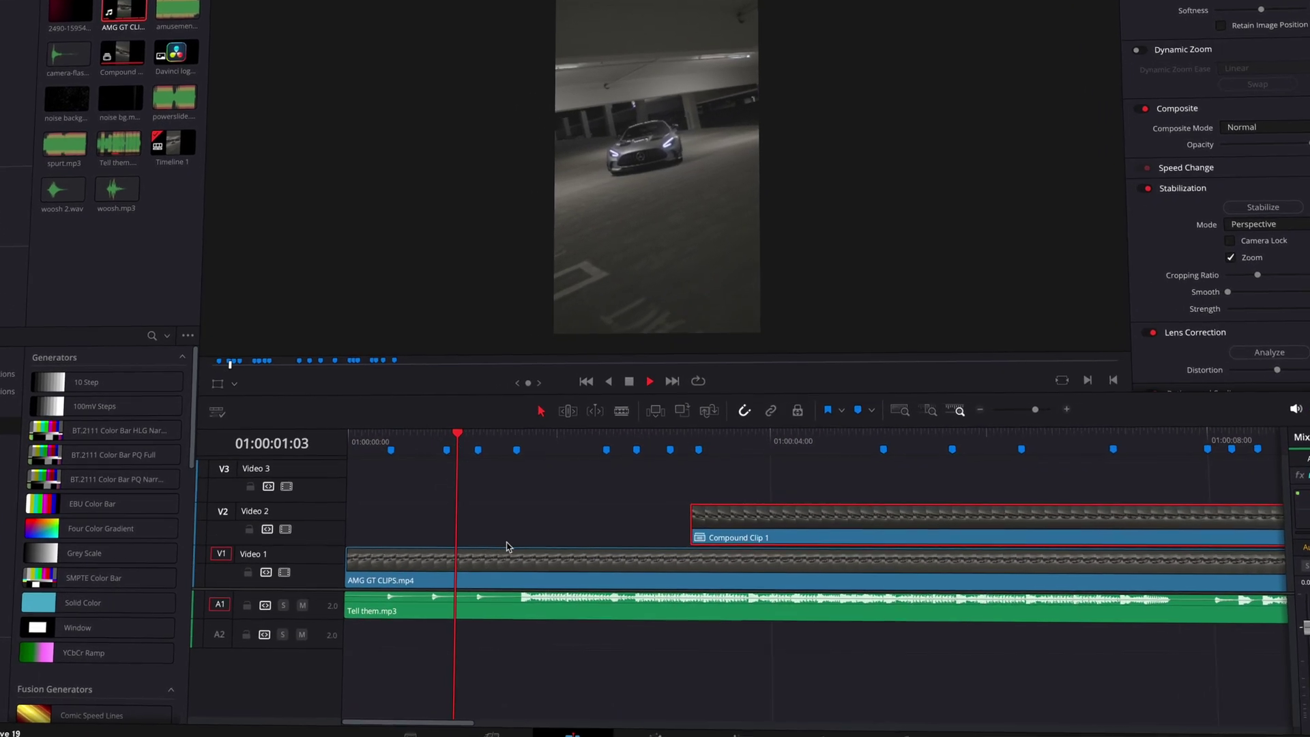
pyautogui.press('space')
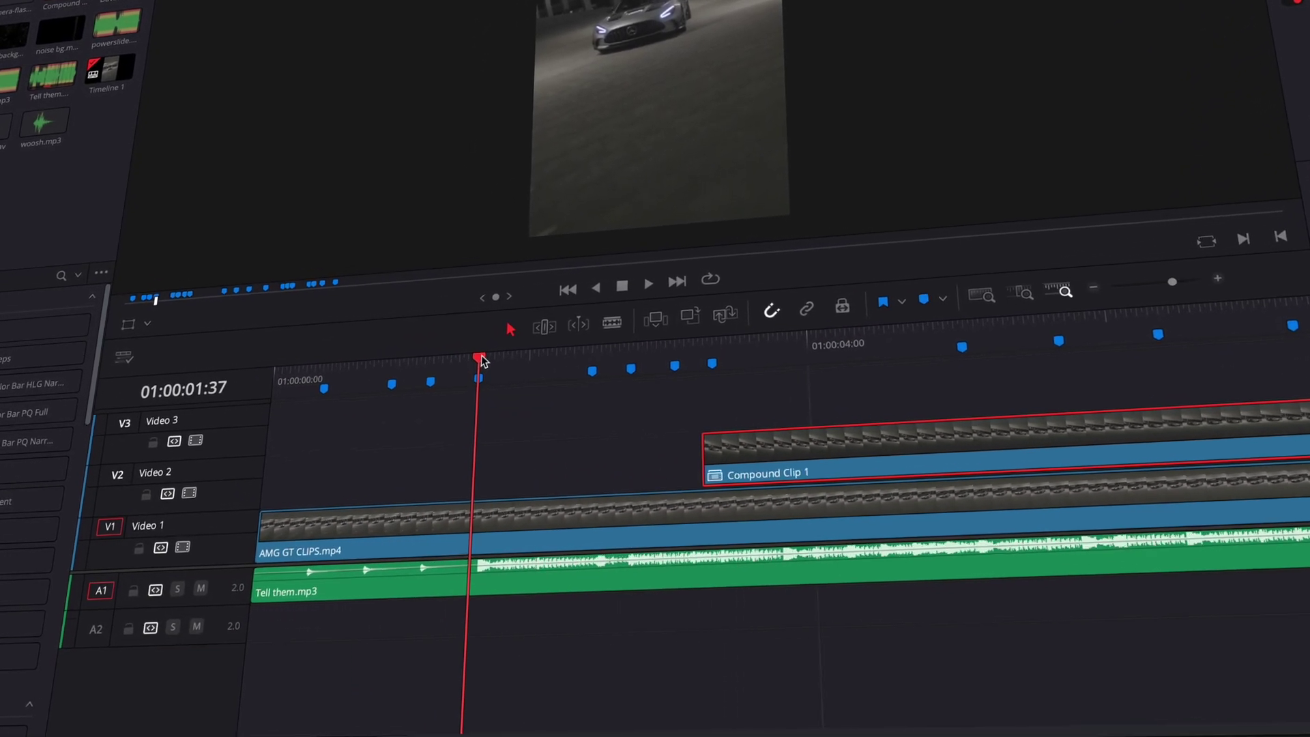
pyautogui.rightClick(481, 529)
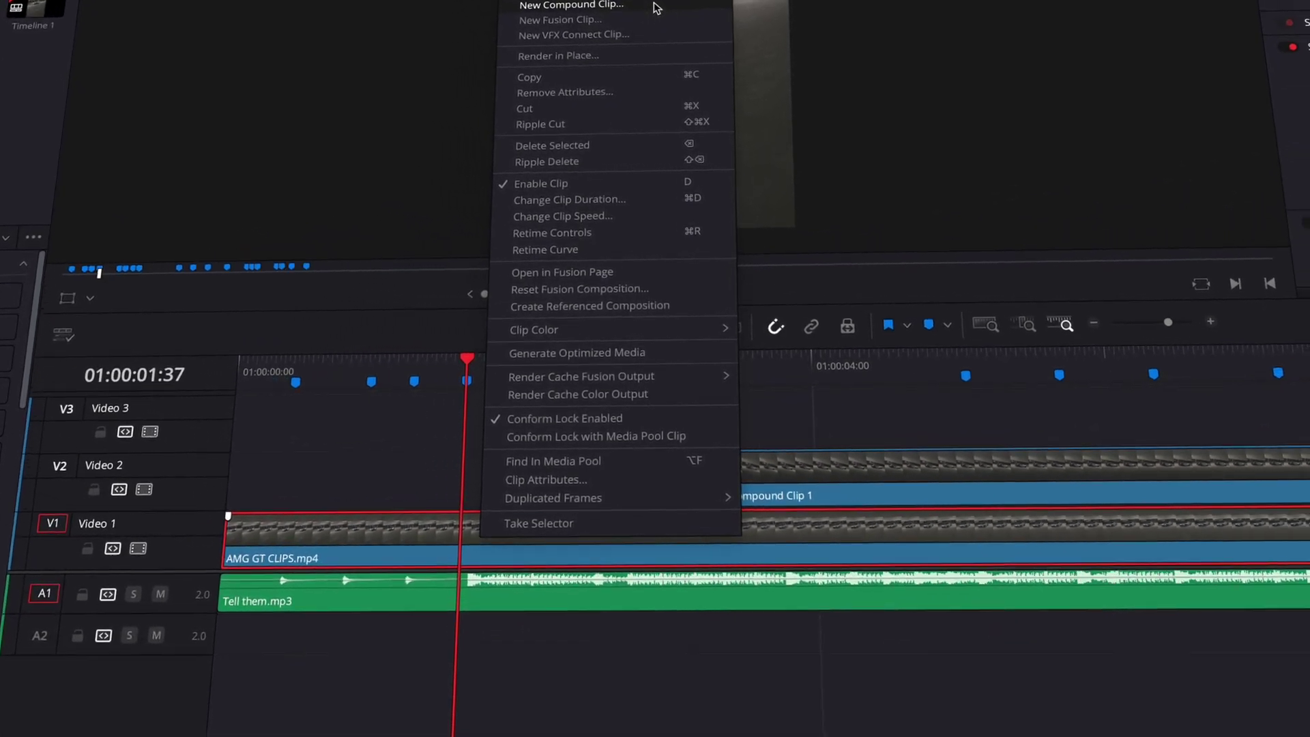
pyautogui.click(655, 8)
pyautogui.click(755, 322)
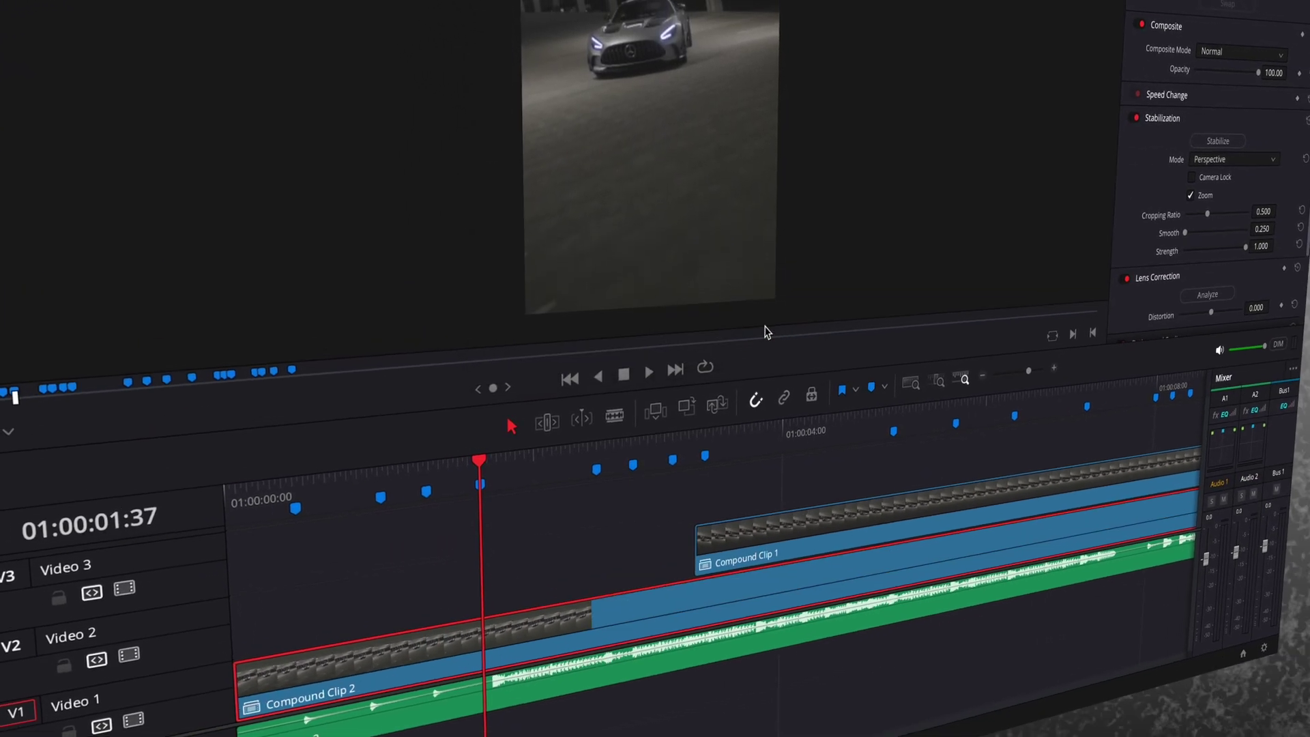
pyautogui.hotkey('ctrl', 'b')
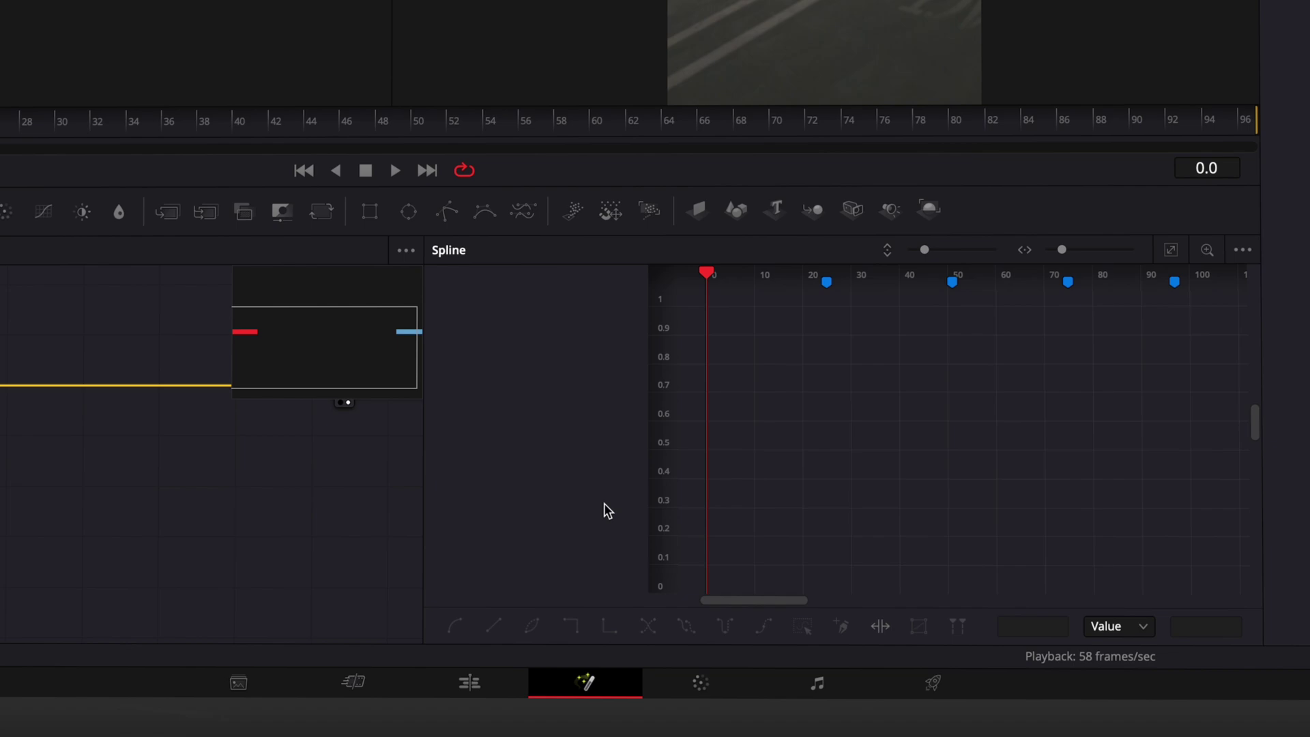
# Step: Add a Time Stretcher node and ramp its Source Time up to 303.7 at the last frame
pyautogui.hotkey('shift', 'space')
pyautogui.write('Time Stretcher')
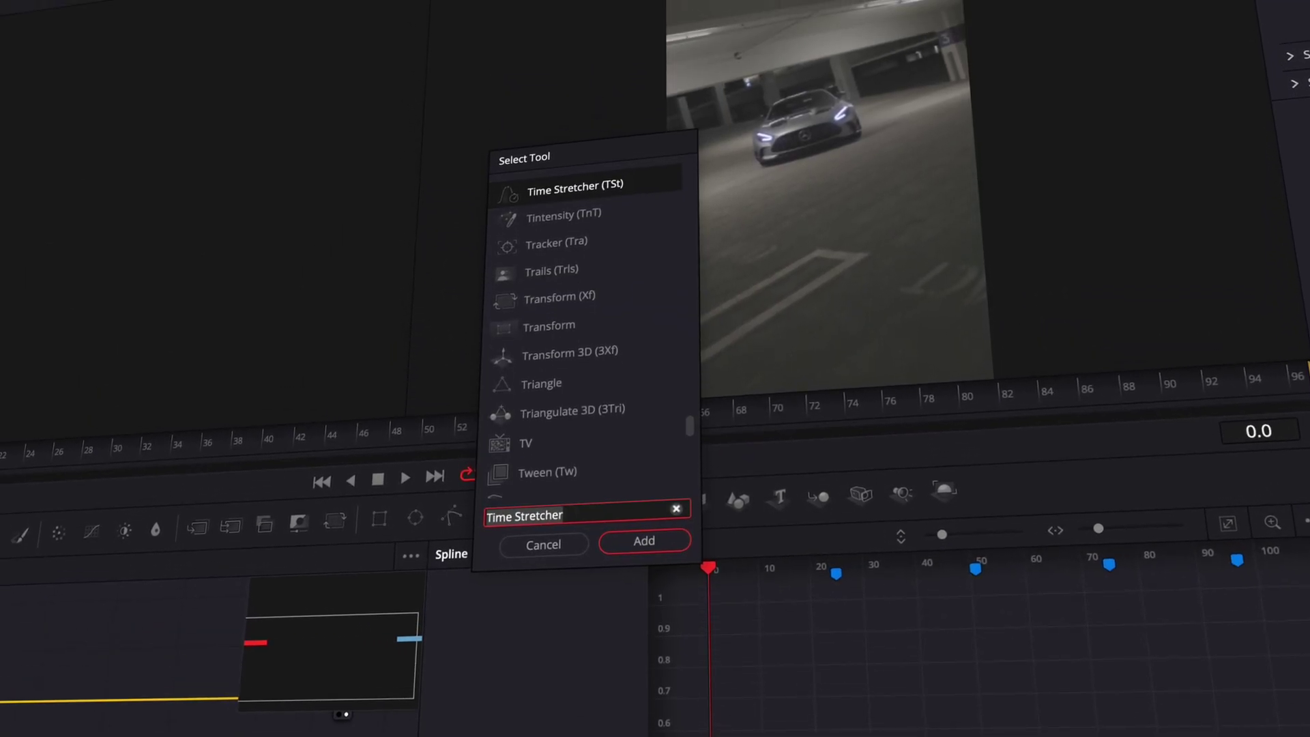
pyautogui.press('Return')
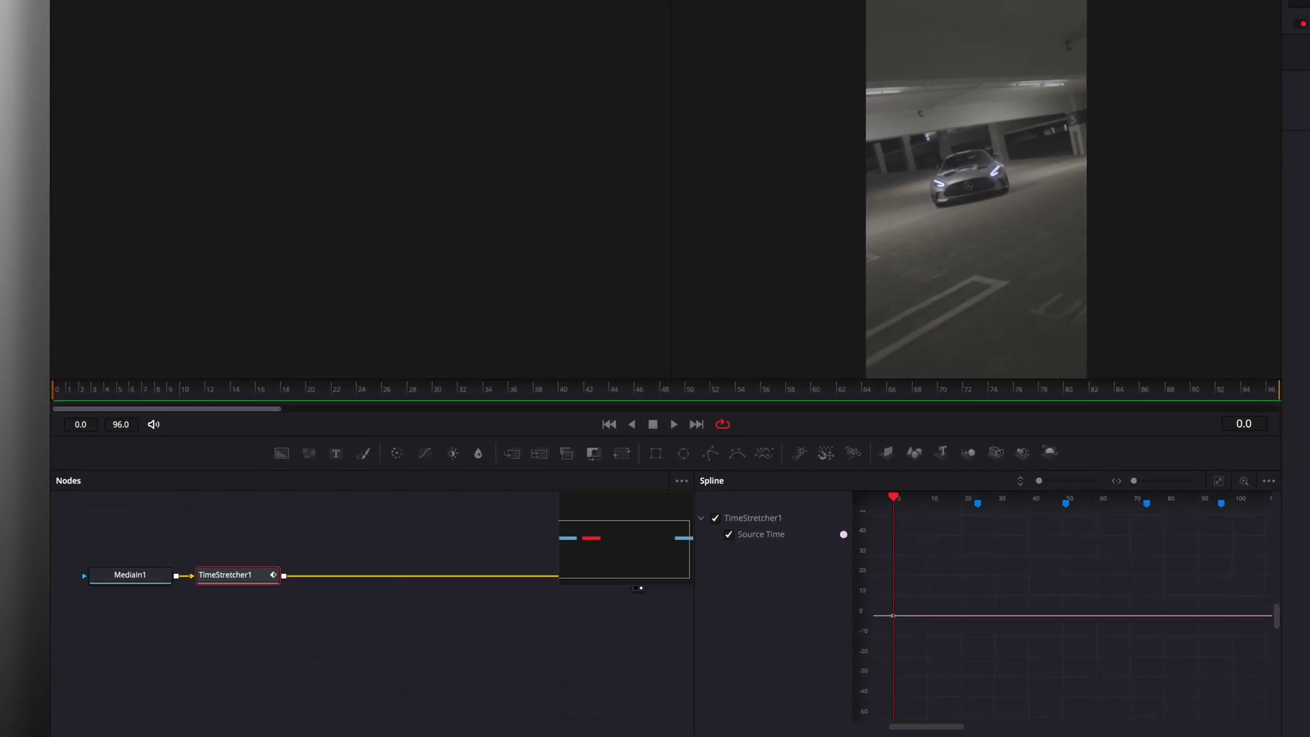
pyautogui.press('space')
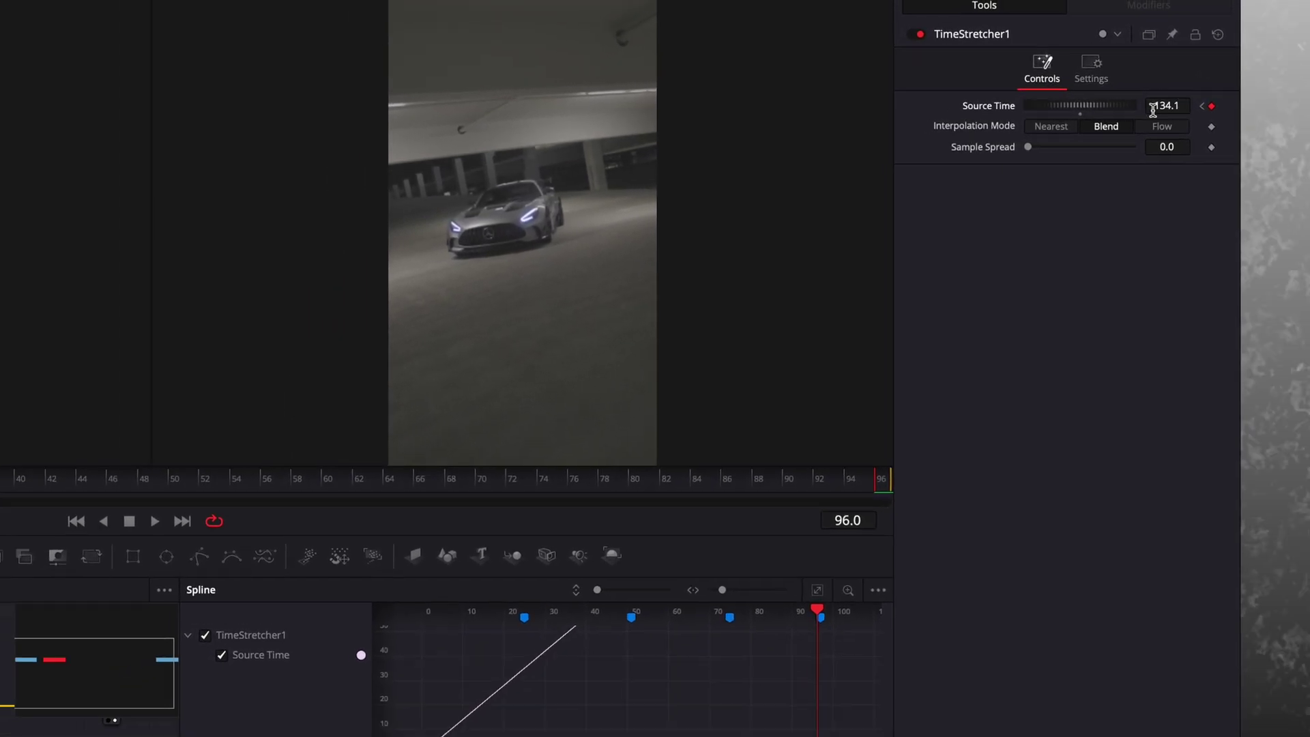
pyautogui.moveTo(1086, 114); pyautogui.dragTo(1147, 114)
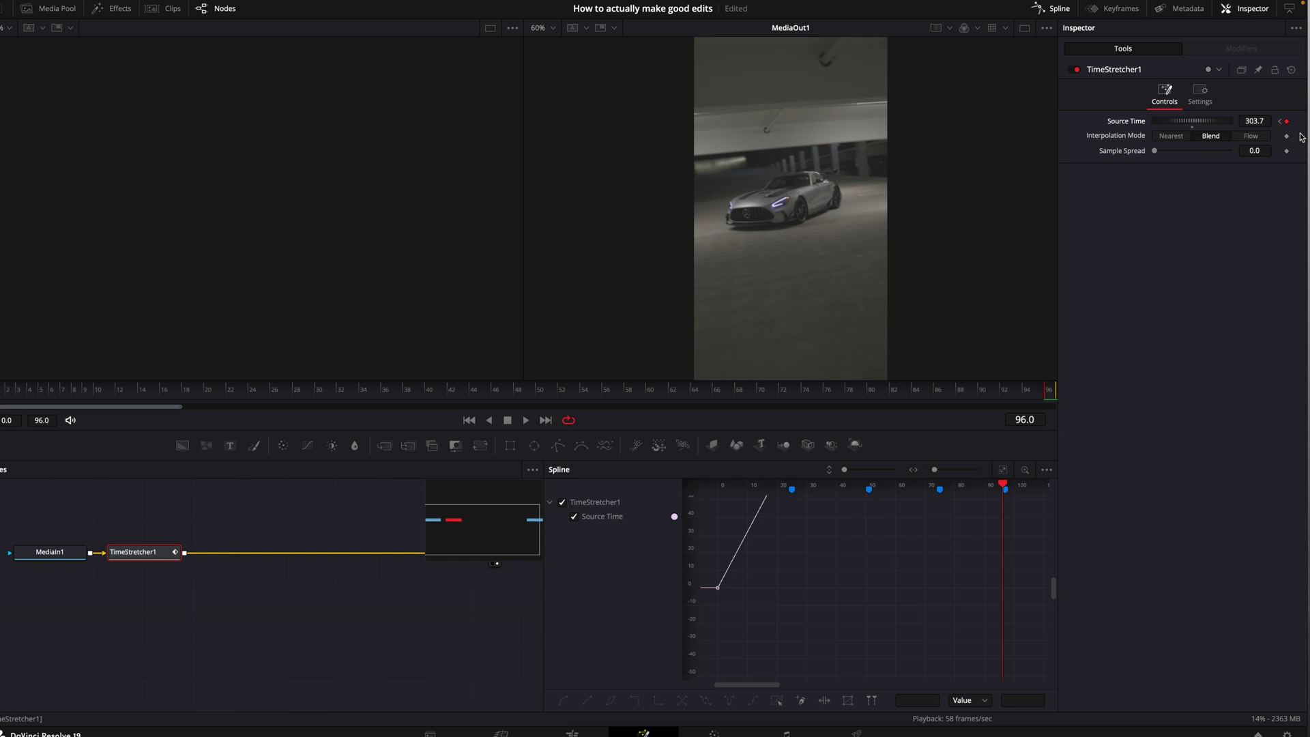
# Step: Add Source Time keys near frames 25 and 51, smooth the early keyframes, and play back the ramp
pyautogui.click(1010, 465)
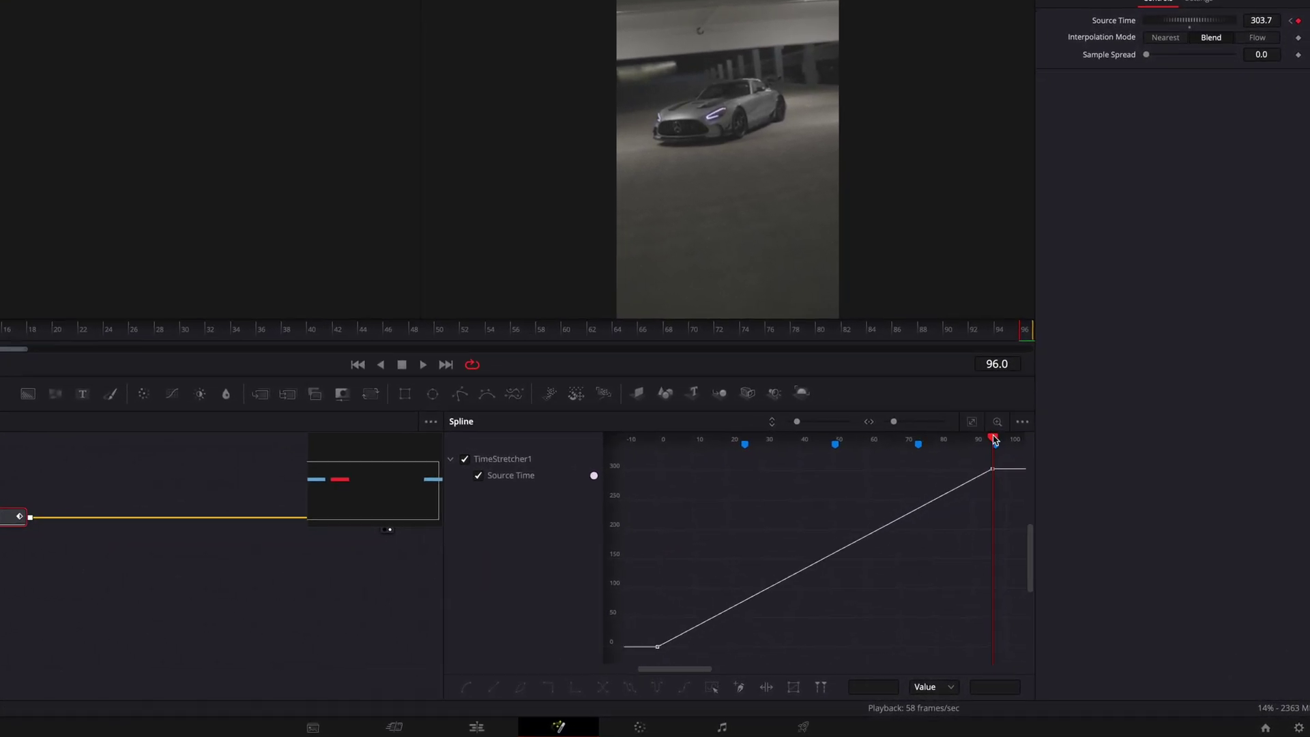
pyautogui.moveTo(722, 300); pyautogui.dragTo(396, 300)
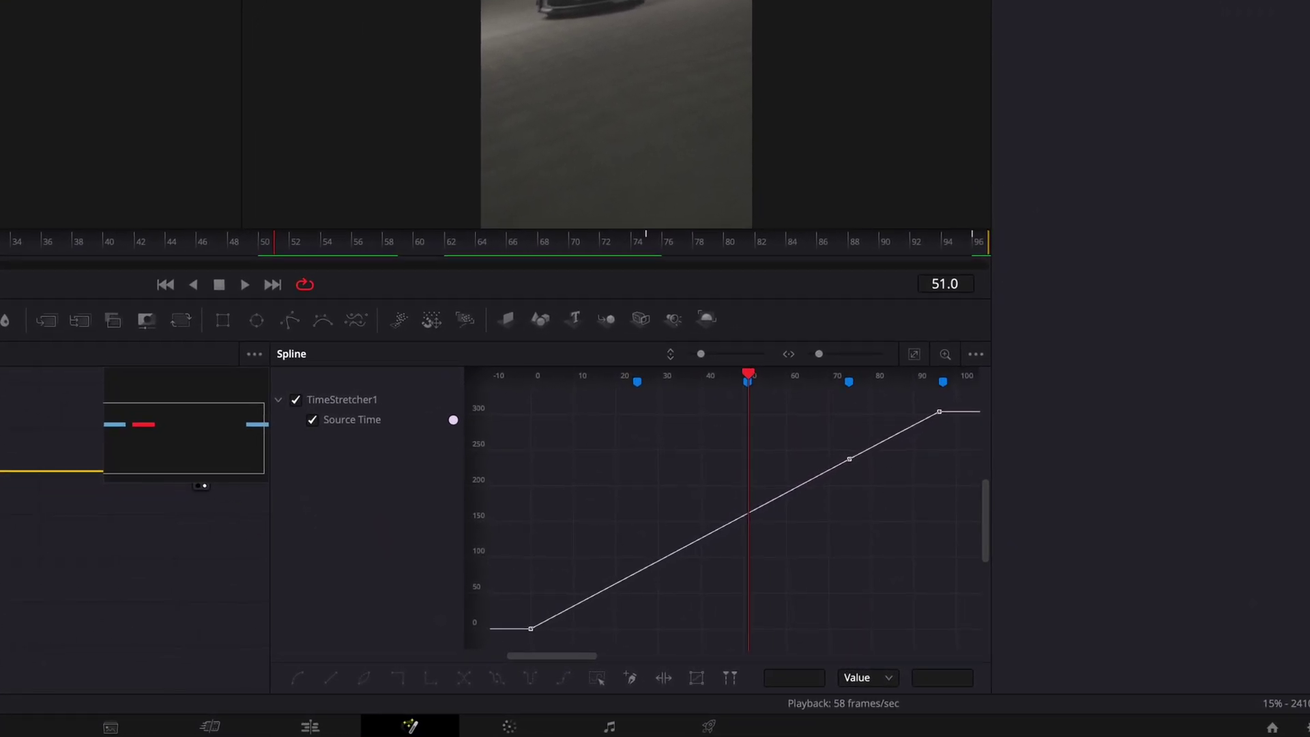
pyautogui.moveTo(260, 251); pyautogui.dragTo(0, 251)
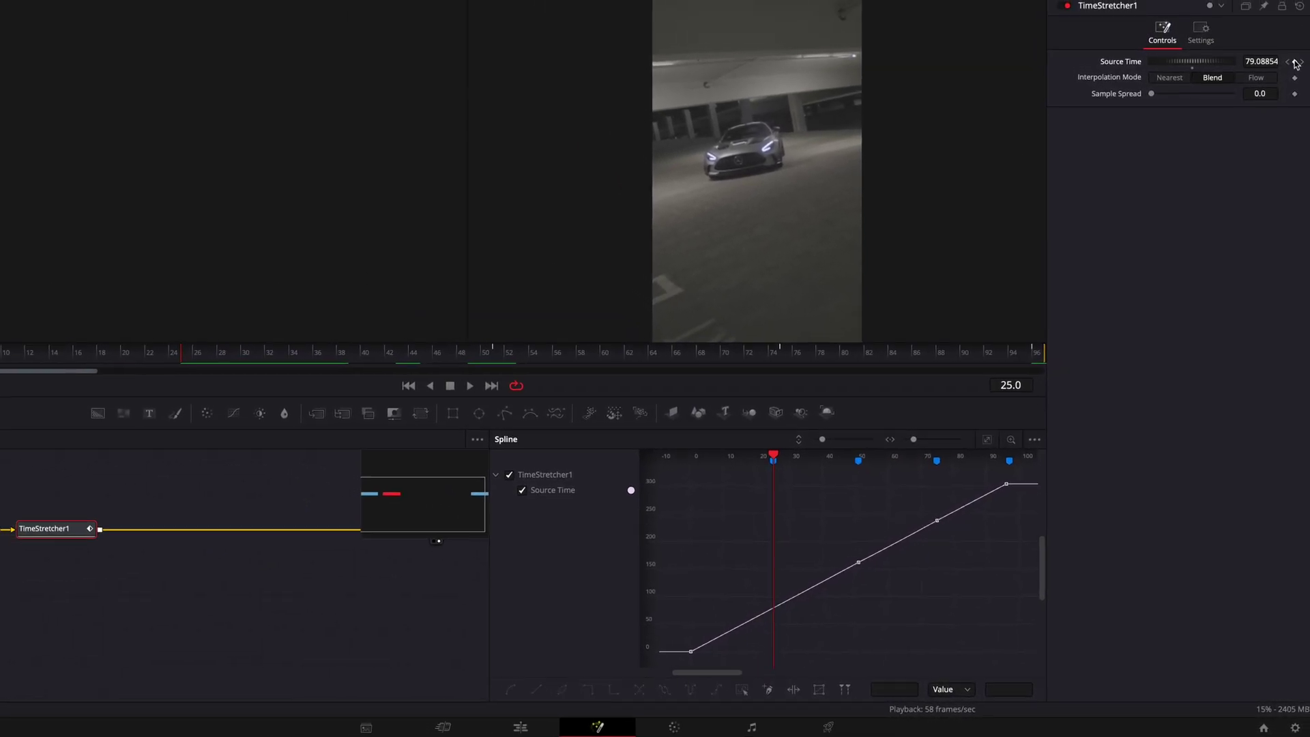
pyautogui.moveTo(674, 593); pyautogui.dragTo(794, 661)
pyautogui.hotkey('shift', 's')
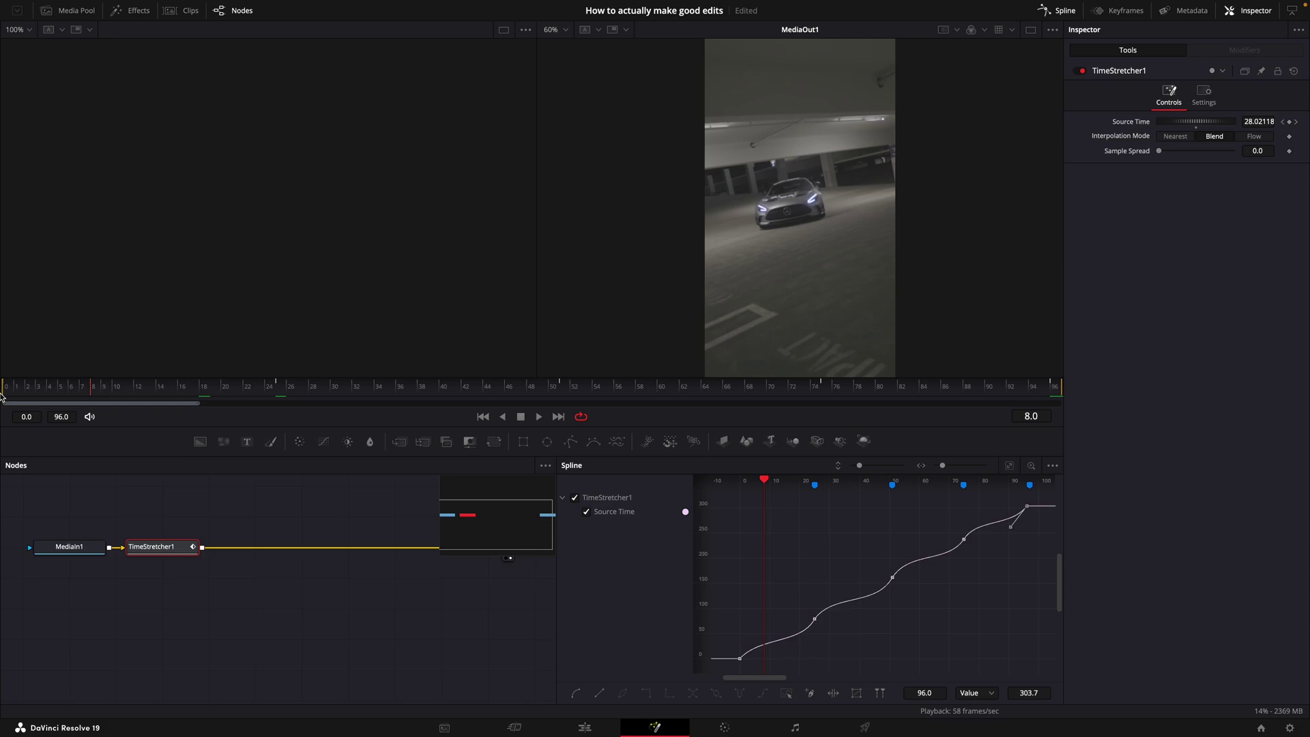
pyautogui.press('space')
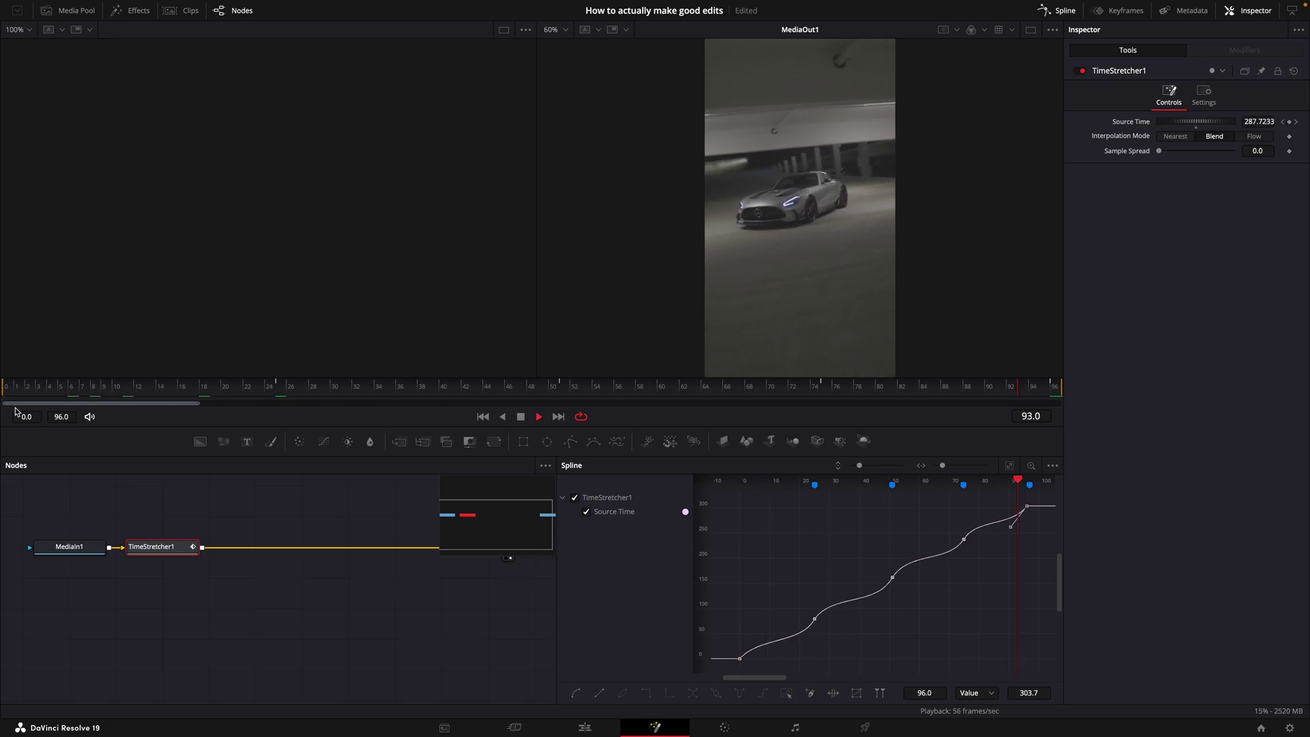
# Step: On the Edit page, park the playhead on Marker 4 at 01:00:01:37
pyautogui.hotkey('shift', '4')
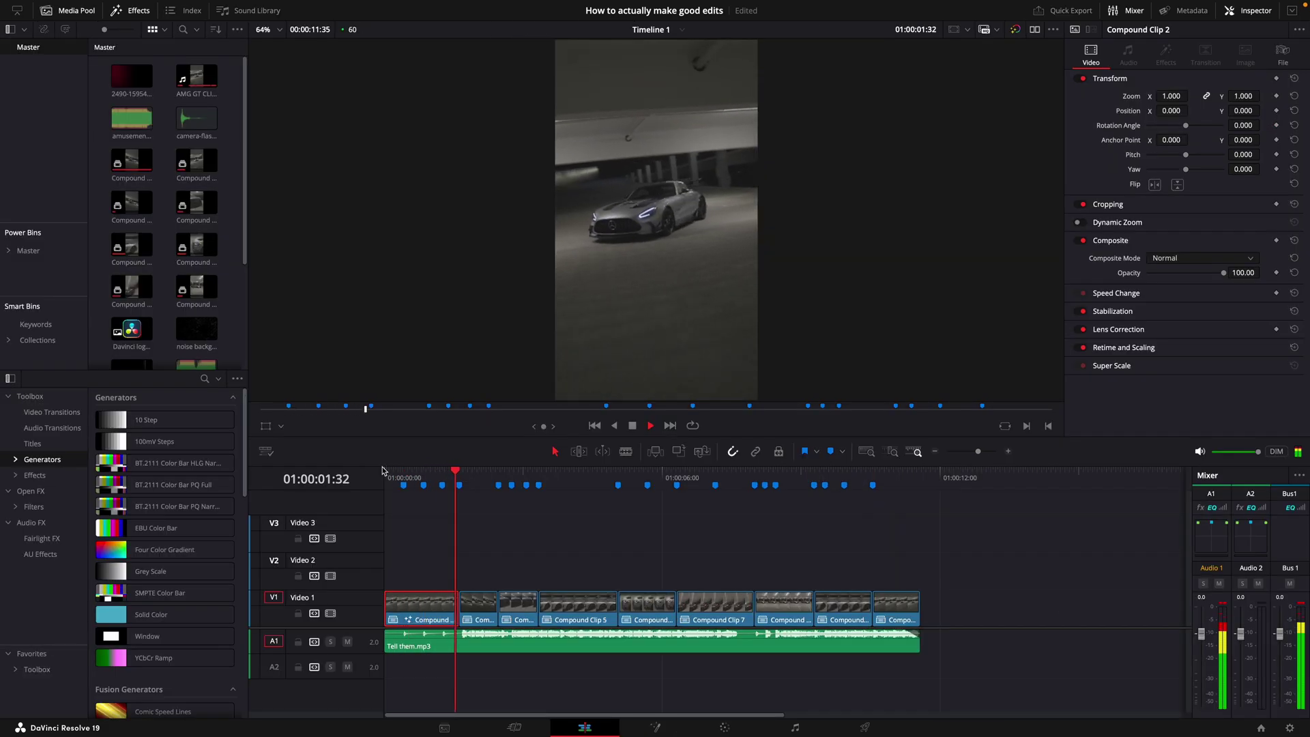
pyautogui.click(460, 483)
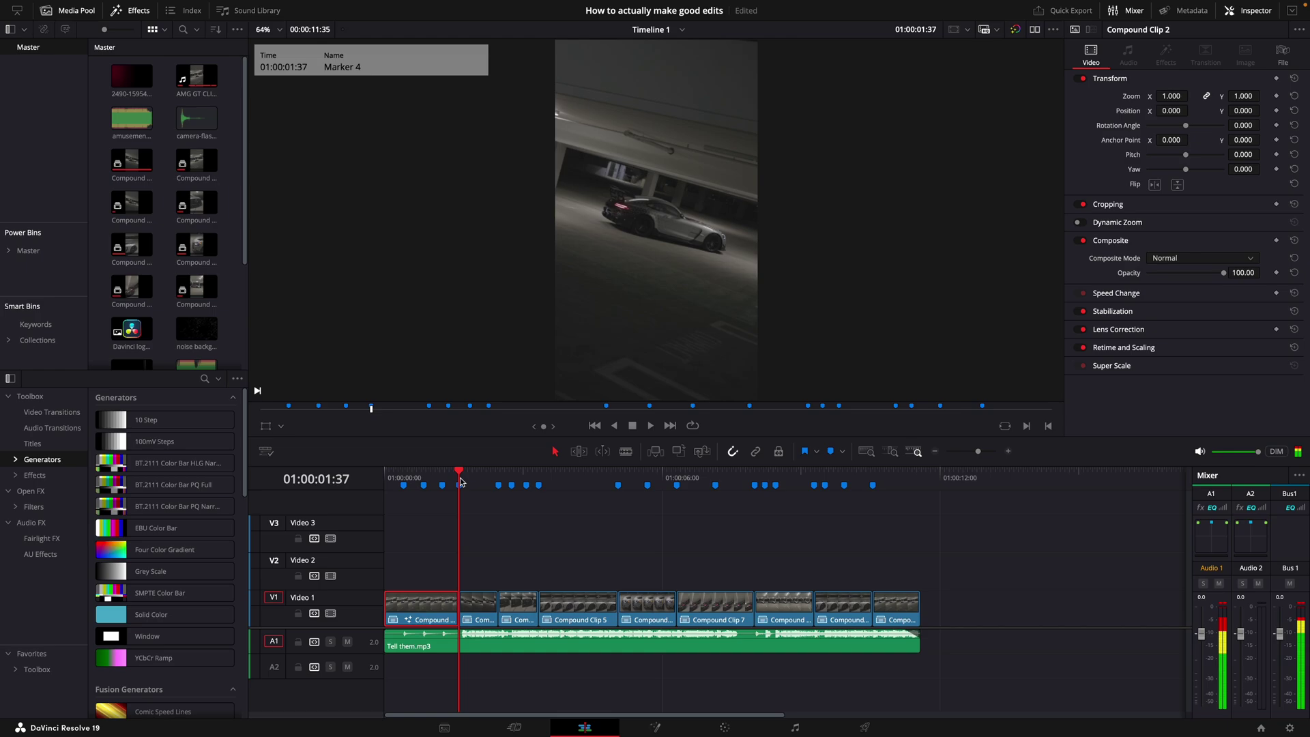
pyautogui.click(442, 483)
pyautogui.click(450, 476)
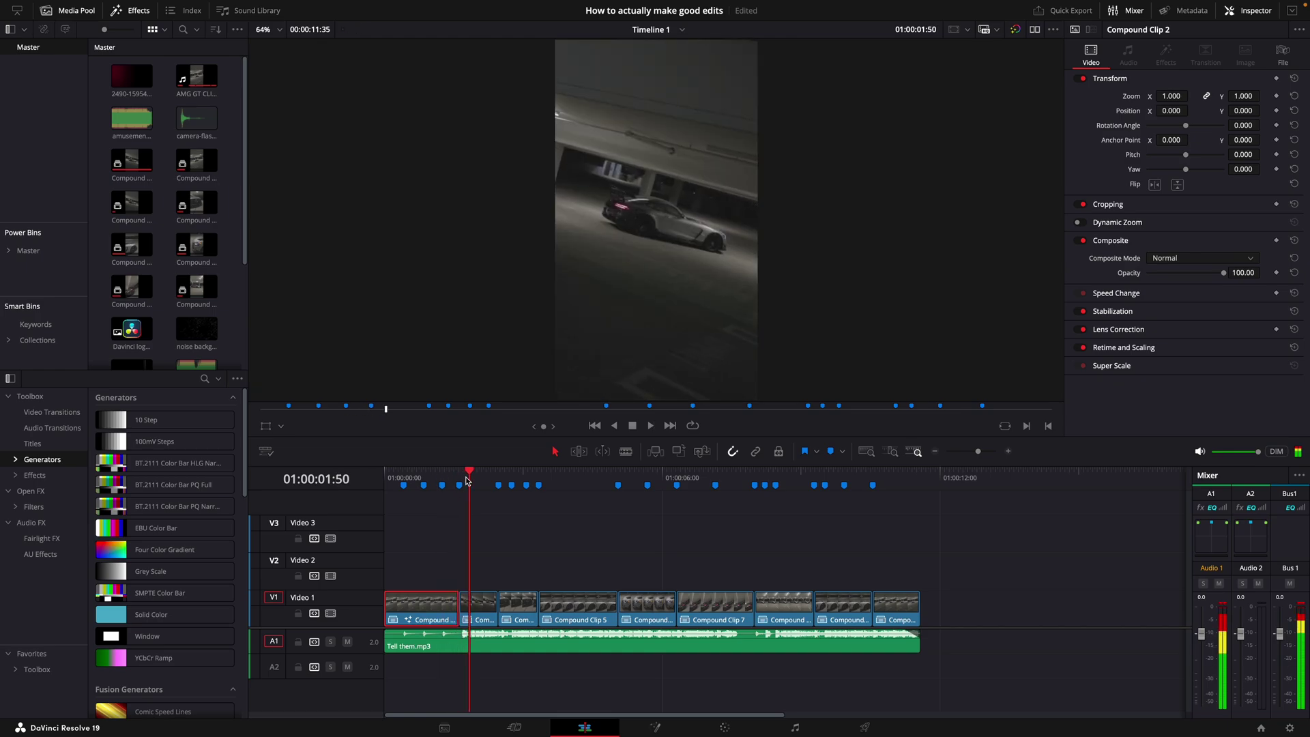
pyautogui.click(461, 483)
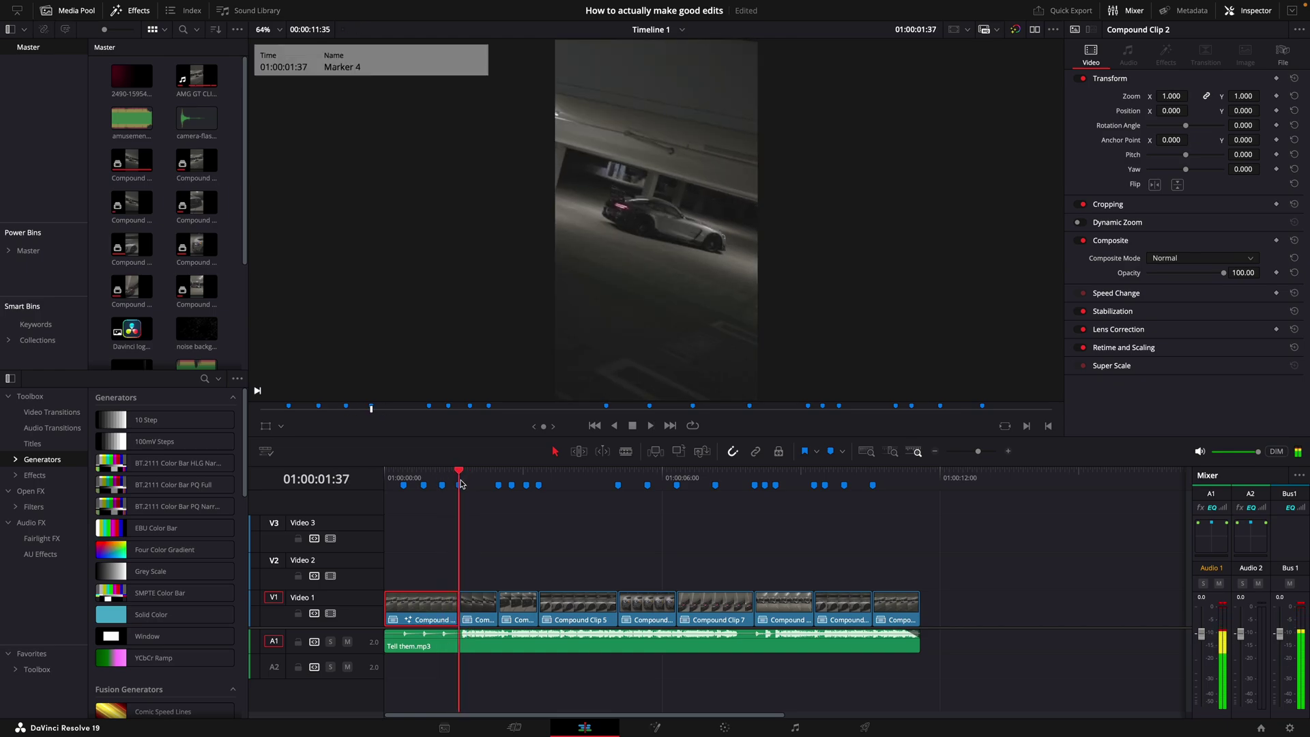
# Step: Add a Time Stretcher node to Compound Clip 3 and raise its Source Time to start the ramp
pyautogui.click(655, 726)
pyautogui.hotkey('shift', 'space')
pyautogui.write('Time Stretcher')
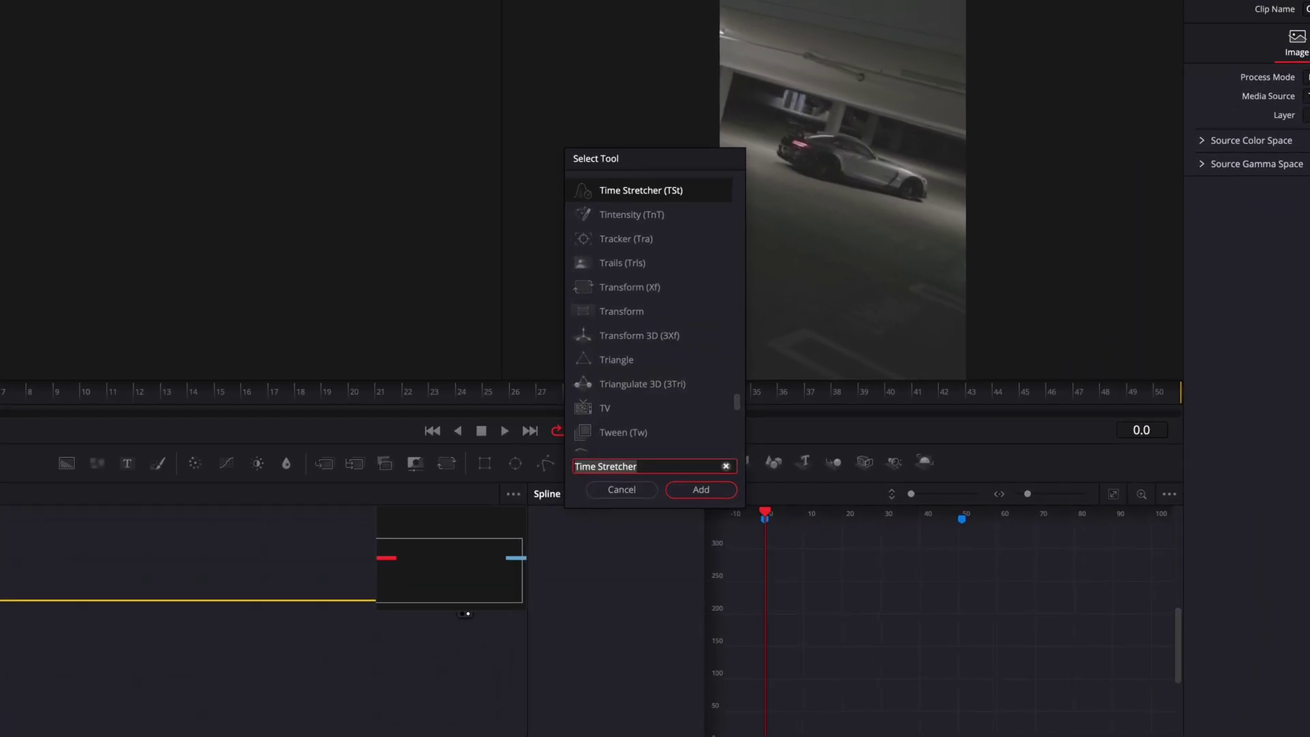
pyautogui.press('Return')
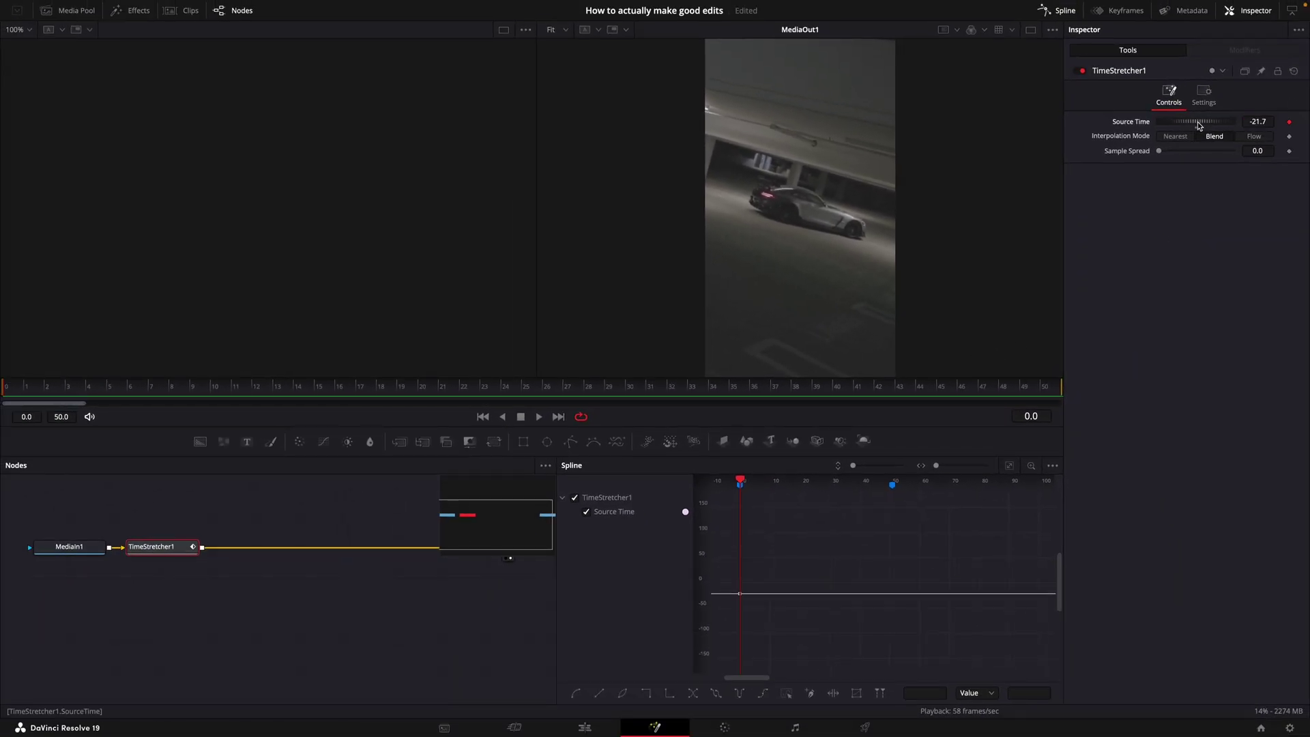
pyautogui.moveTo(1198, 125); pyautogui.dragTo(1240, 125)
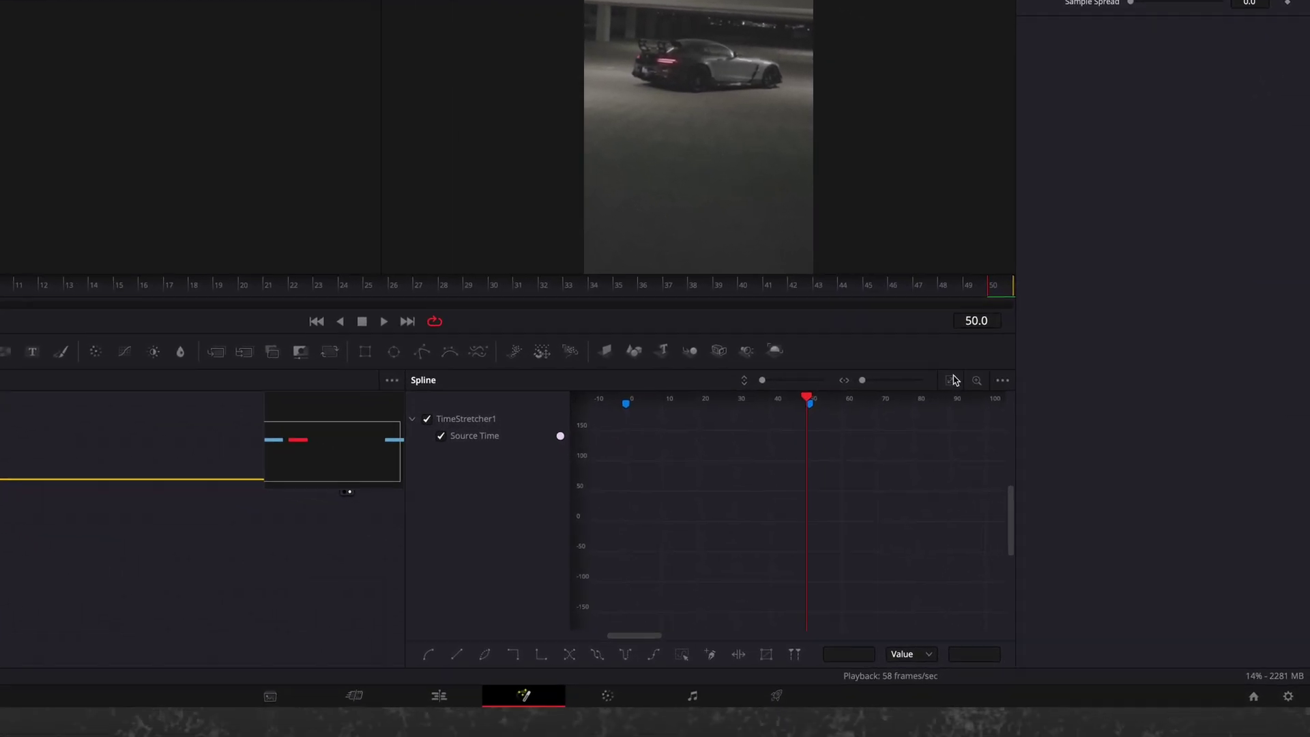
# Step: Smooth both Source Time keyframes and reshape their Bézier handles so the ramp eases down to 300
pyautogui.click(953, 380)
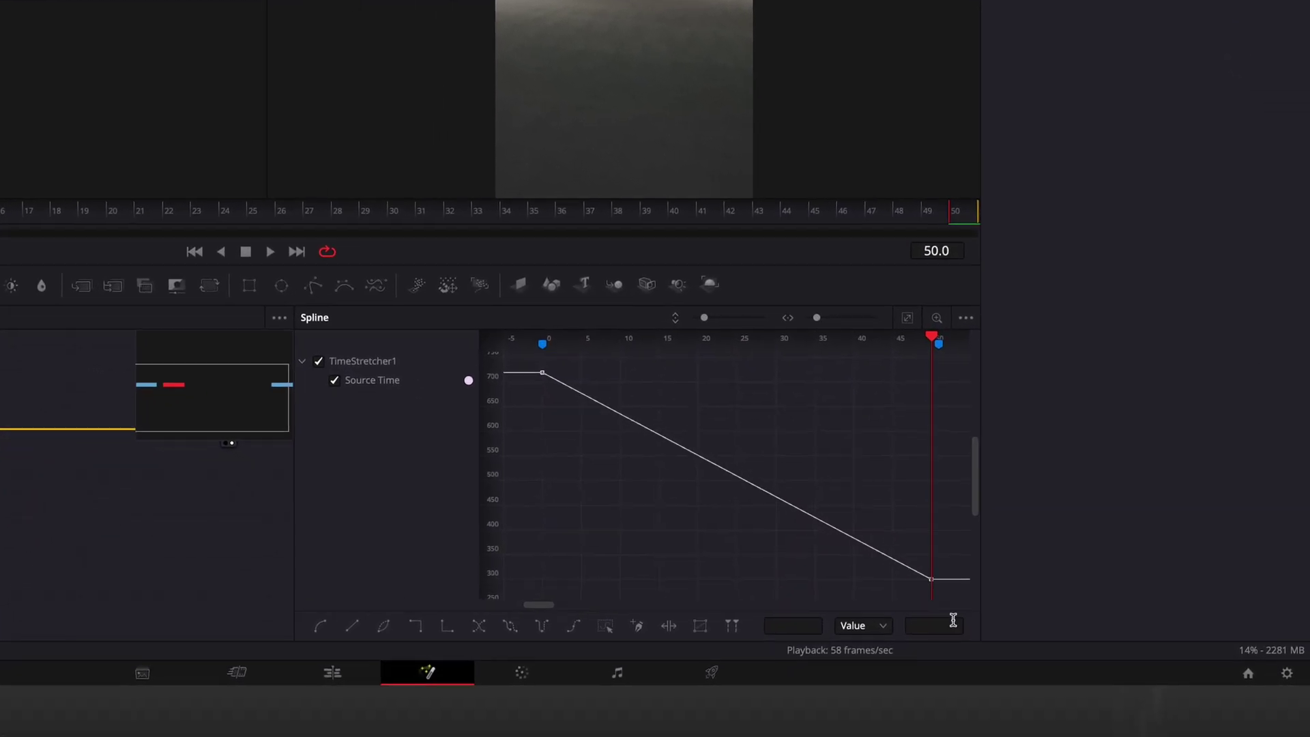
pyautogui.moveTo(989, 620); pyautogui.dragTo(583, 432)
pyautogui.moveTo(483, 371); pyautogui.dragTo(490, 341)
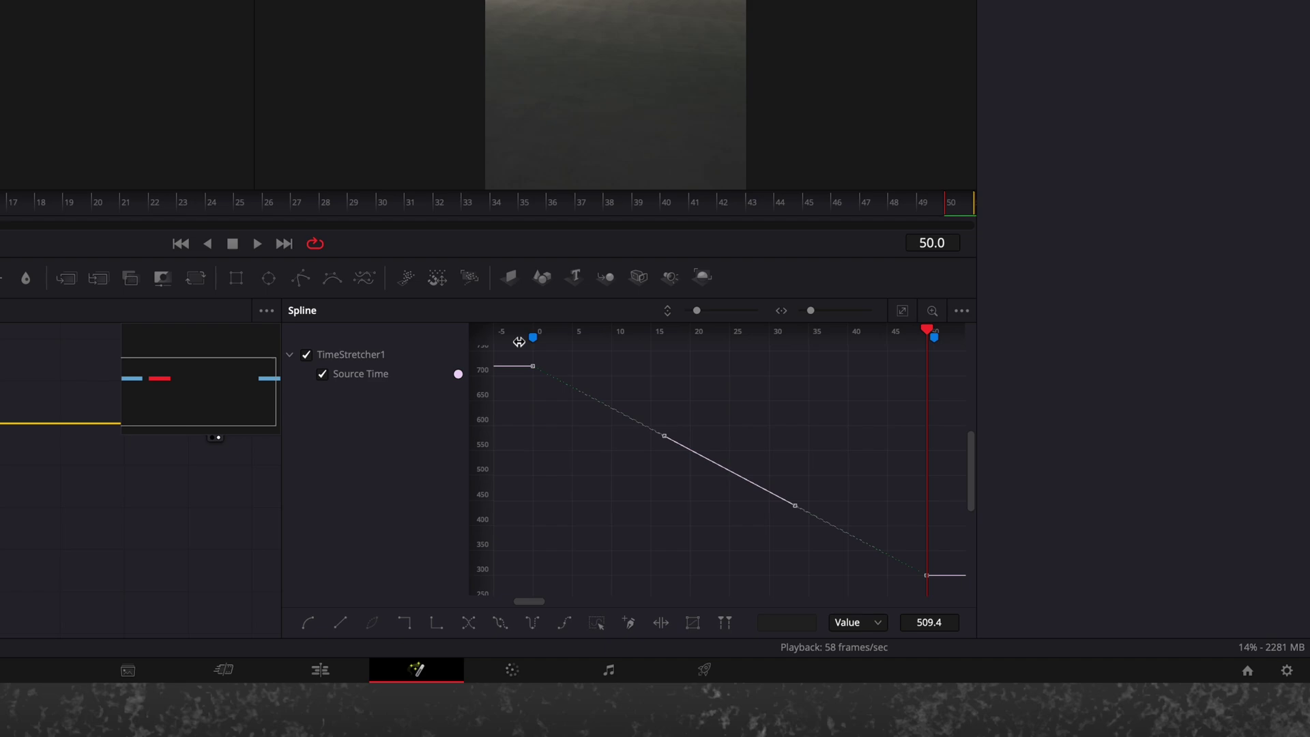
pyautogui.press('s')
pyautogui.moveTo(664, 369); pyautogui.dragTo(633, 490)
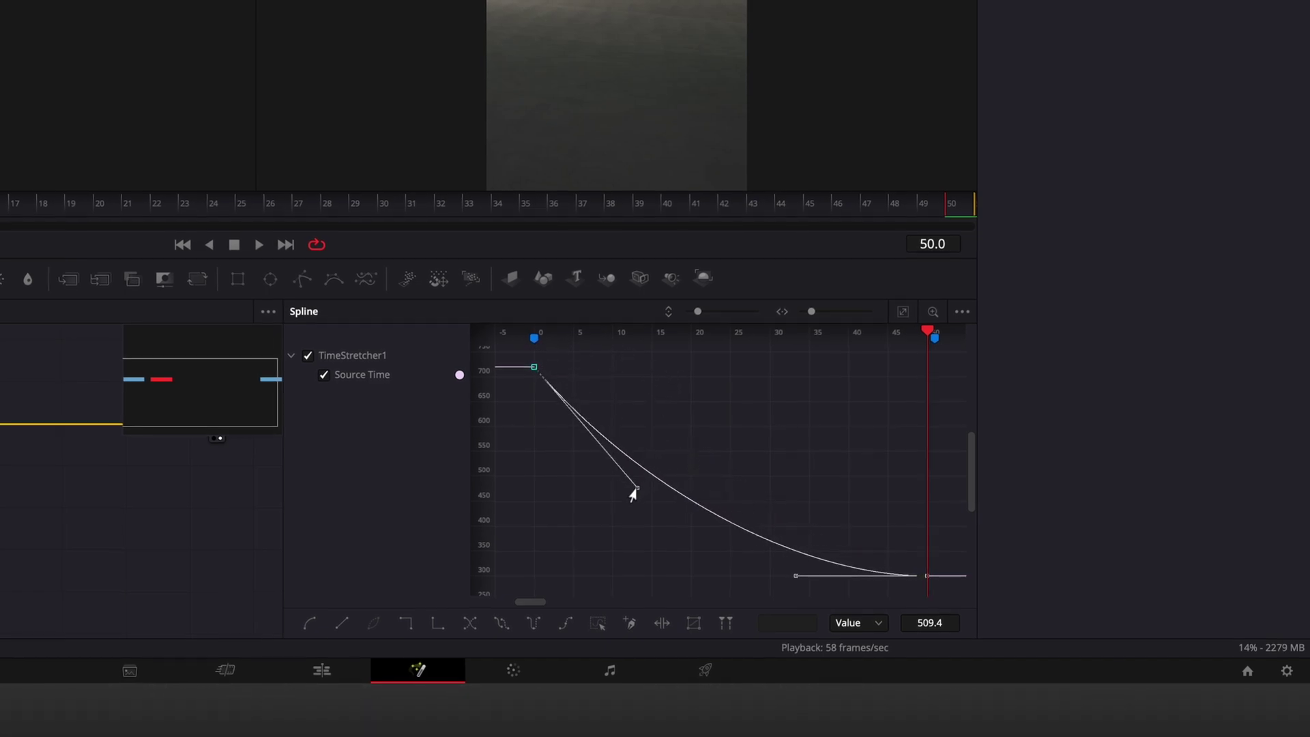
pyautogui.moveTo(795, 575); pyautogui.dragTo(839, 445)
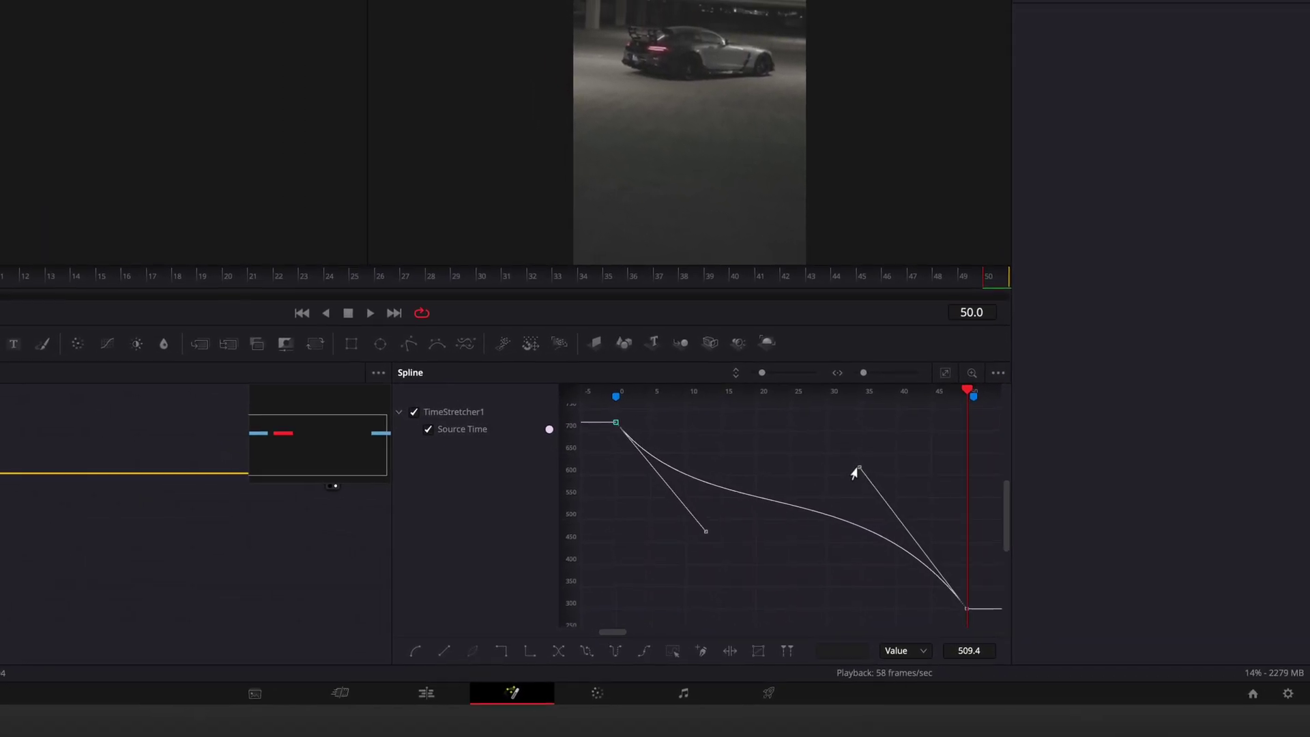
pyautogui.press('space')
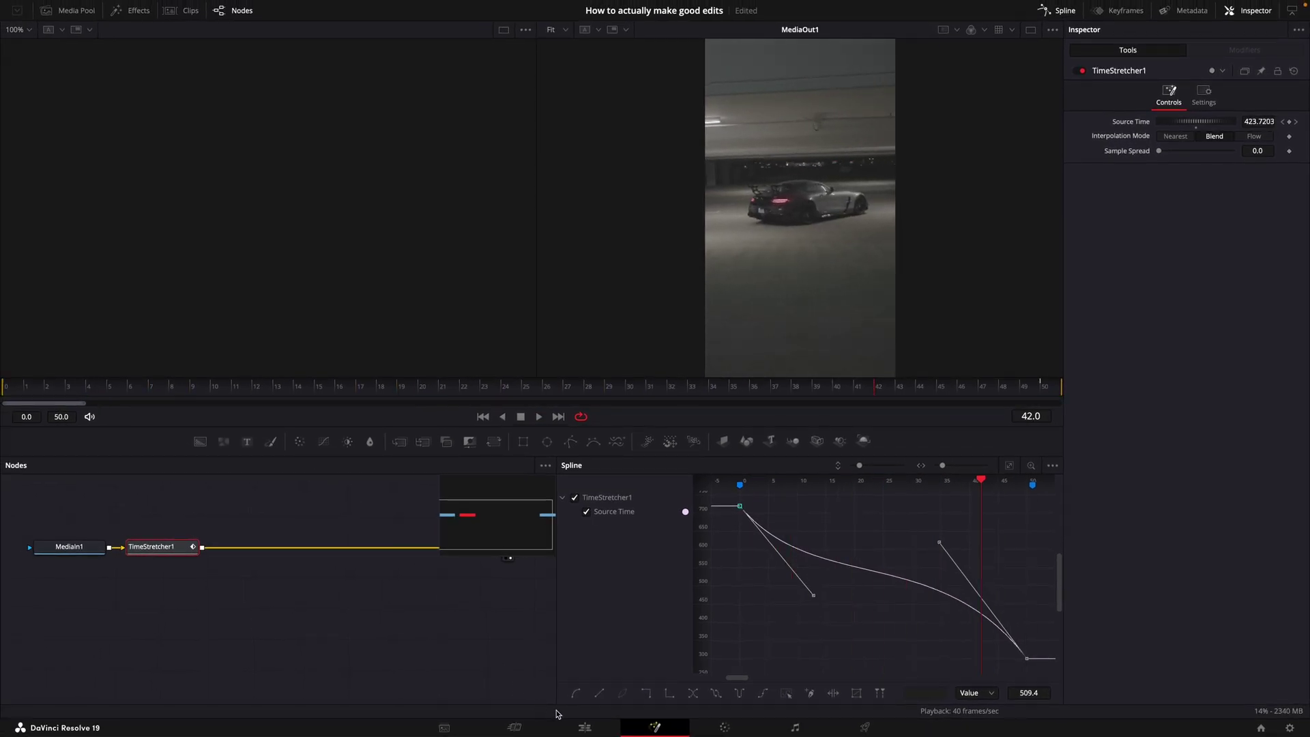
# Step: Review the ramp on the edit timeline from the start and jump to Marker 5
pyautogui.click(585, 728)
pyautogui.press('Home')
pyautogui.click(503, 484)
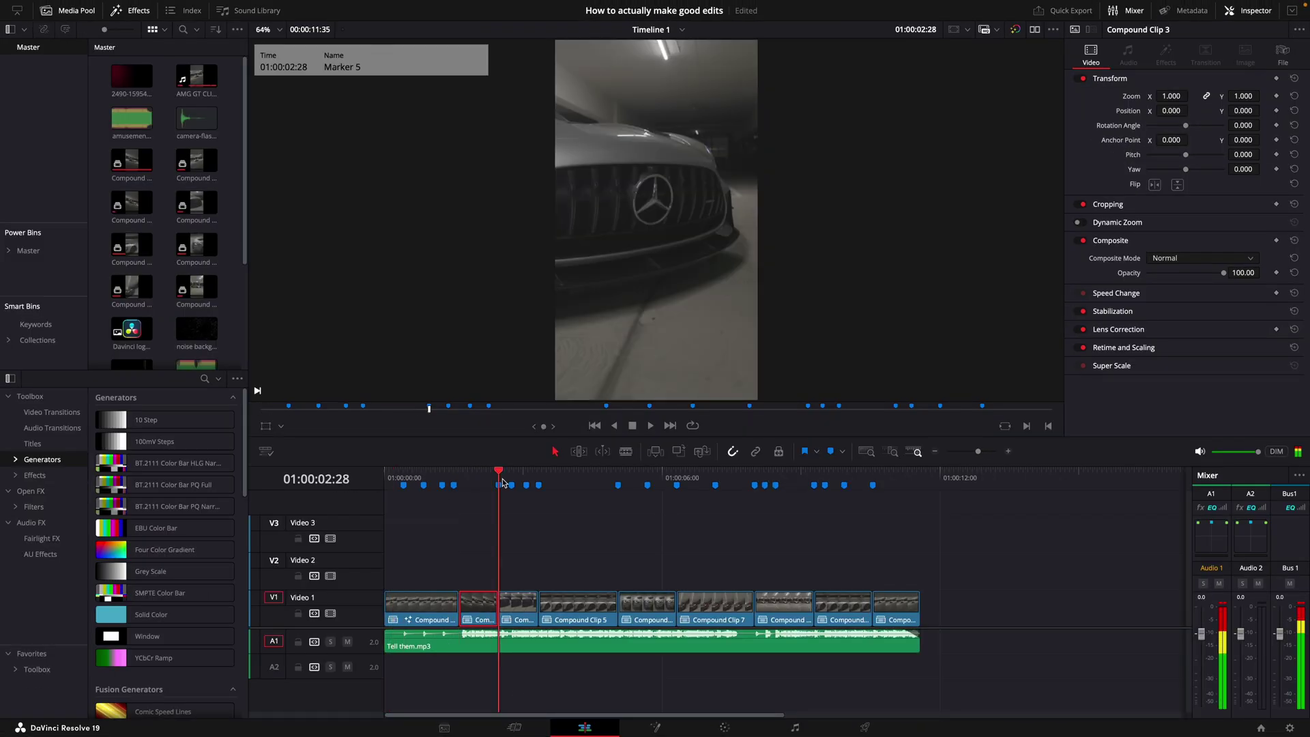
# Step: In the next clip's TimeStretcher1, add Source Time keyframes at frames 17 and 8
pyautogui.click(655, 728)
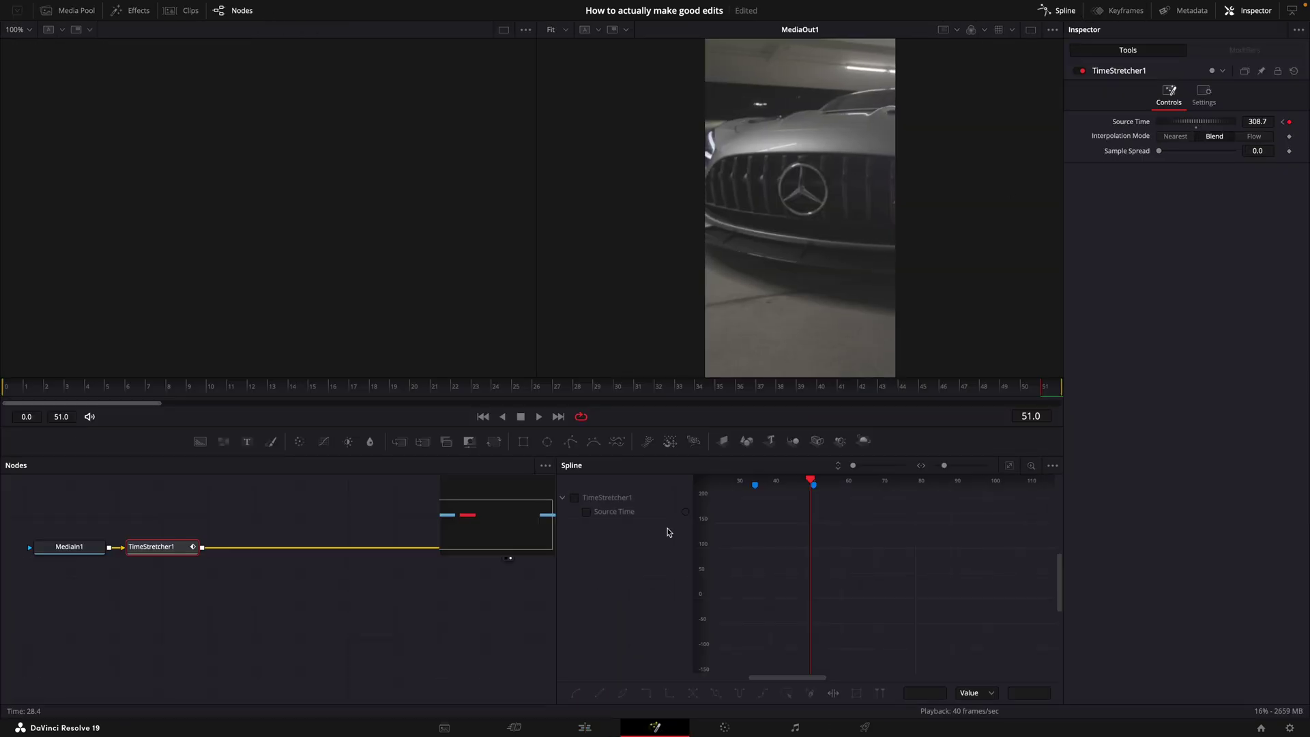
pyautogui.moveTo(969, 485); pyautogui.dragTo(834, 472)
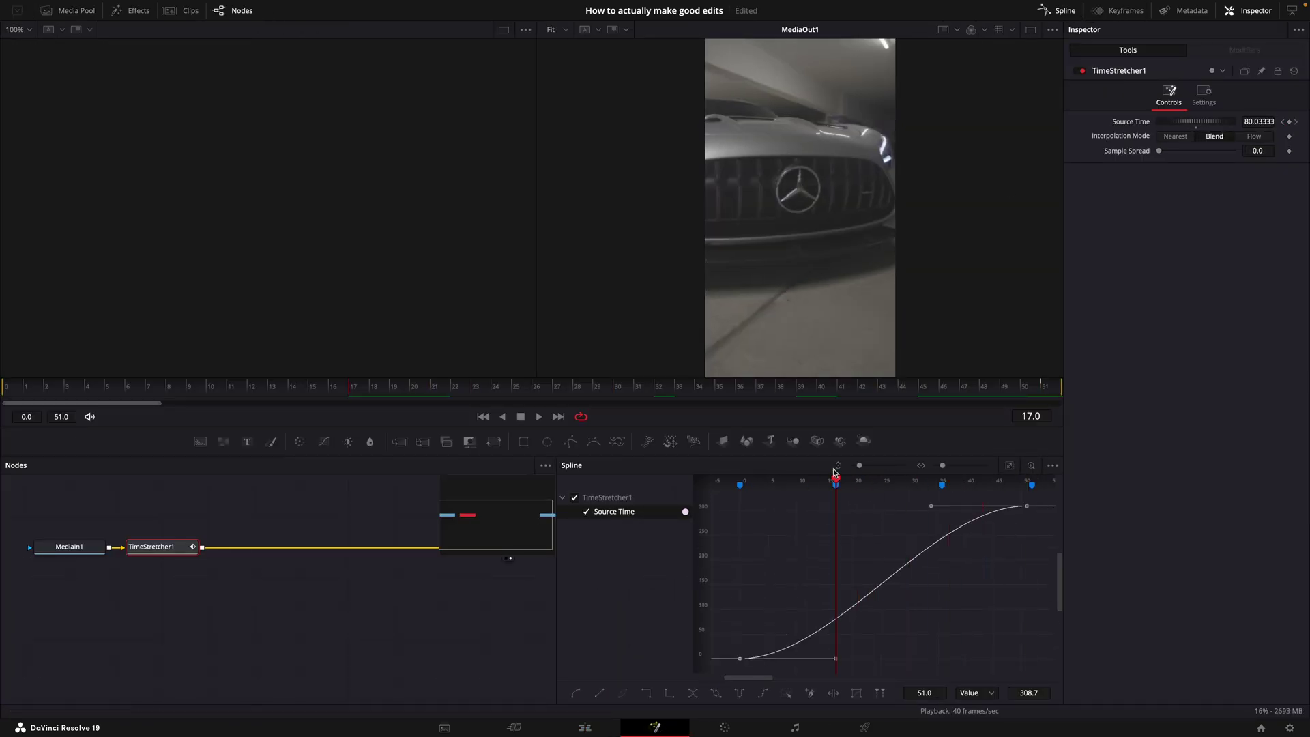
pyautogui.click(1289, 121)
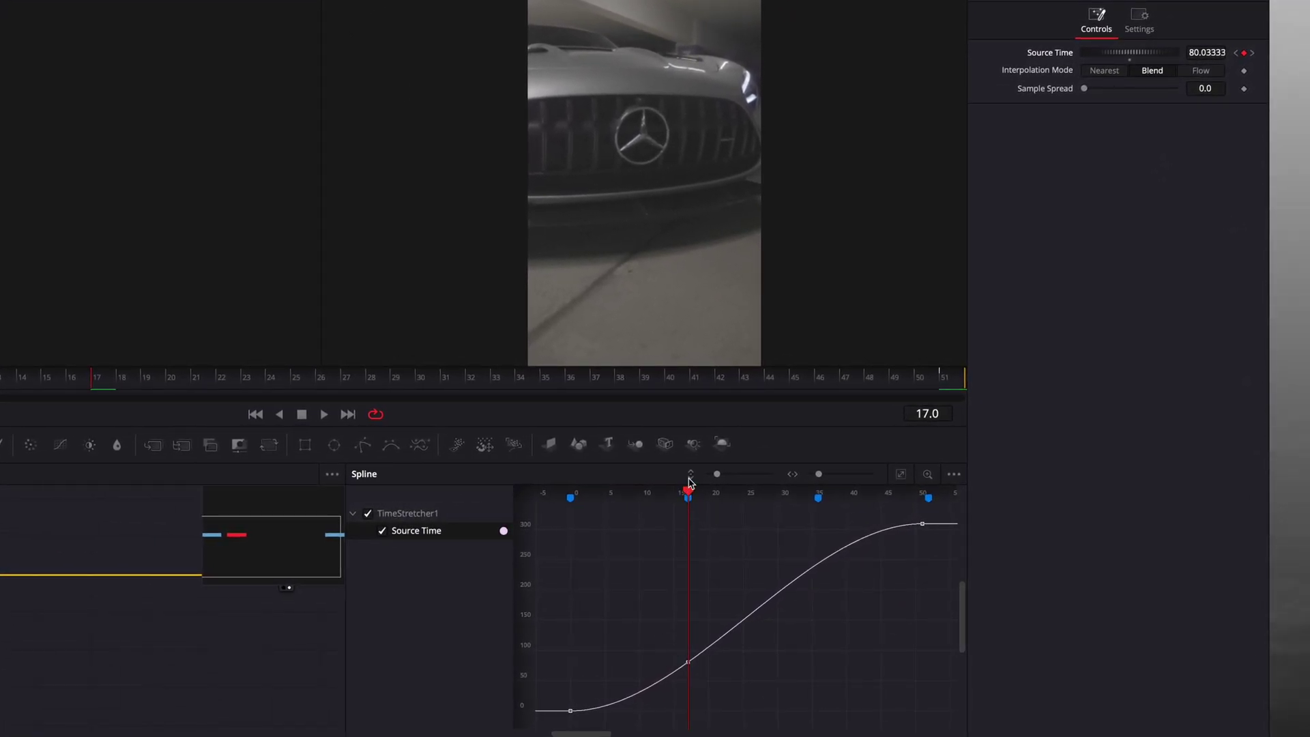
pyautogui.moveTo(668, 493); pyautogui.dragTo(629, 497)
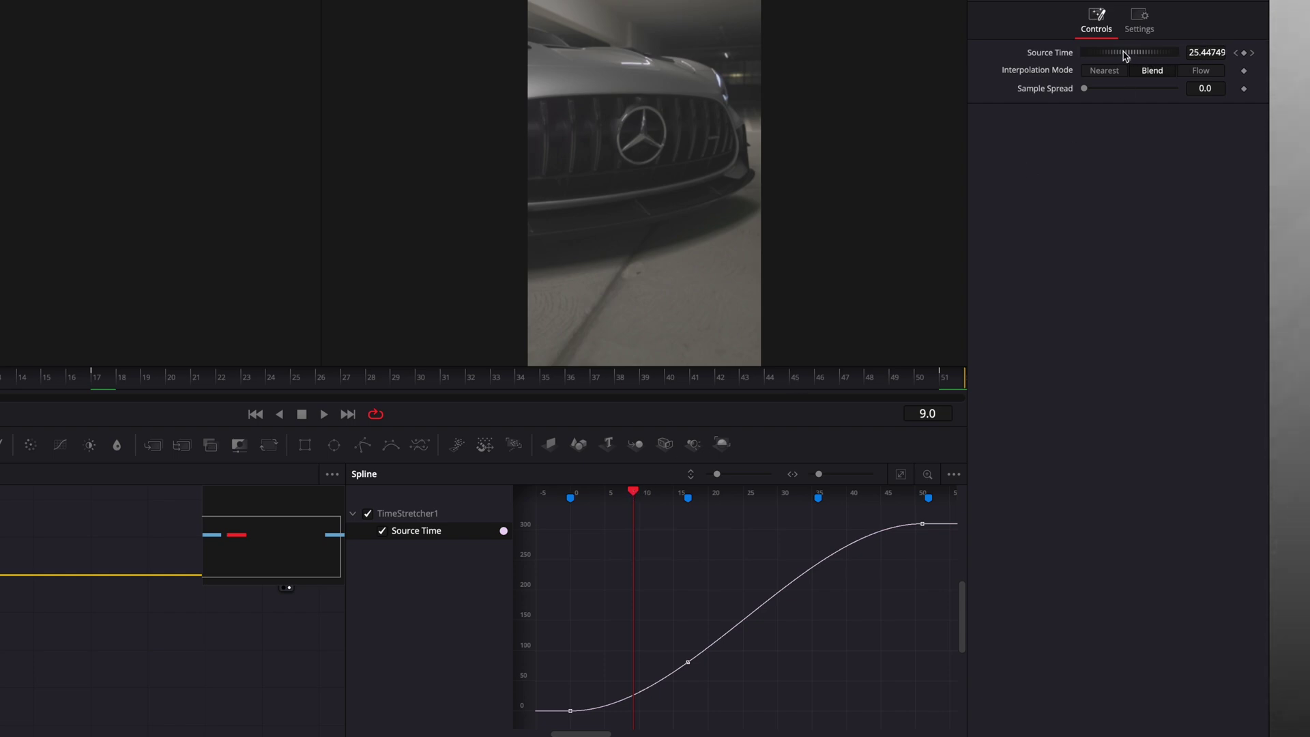
pyautogui.moveTo(1125, 56); pyautogui.dragTo(1164, 56)
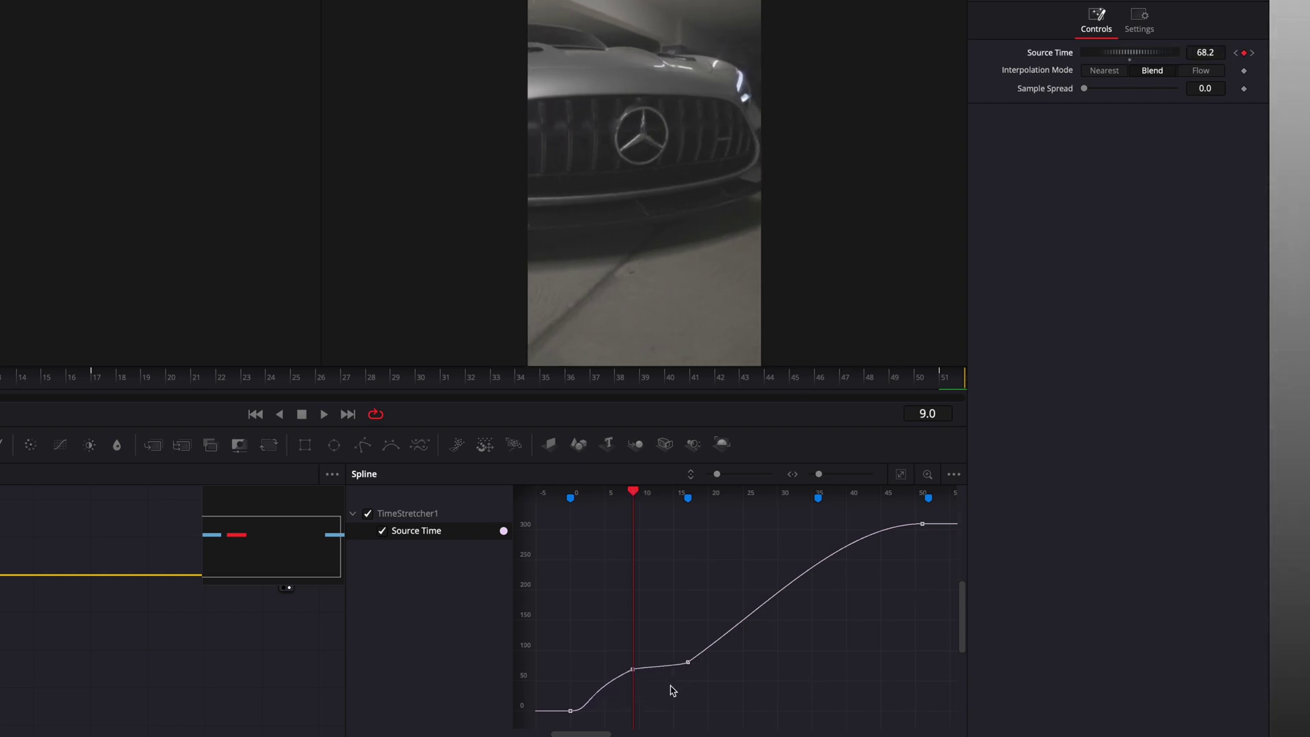
pyautogui.press('space')
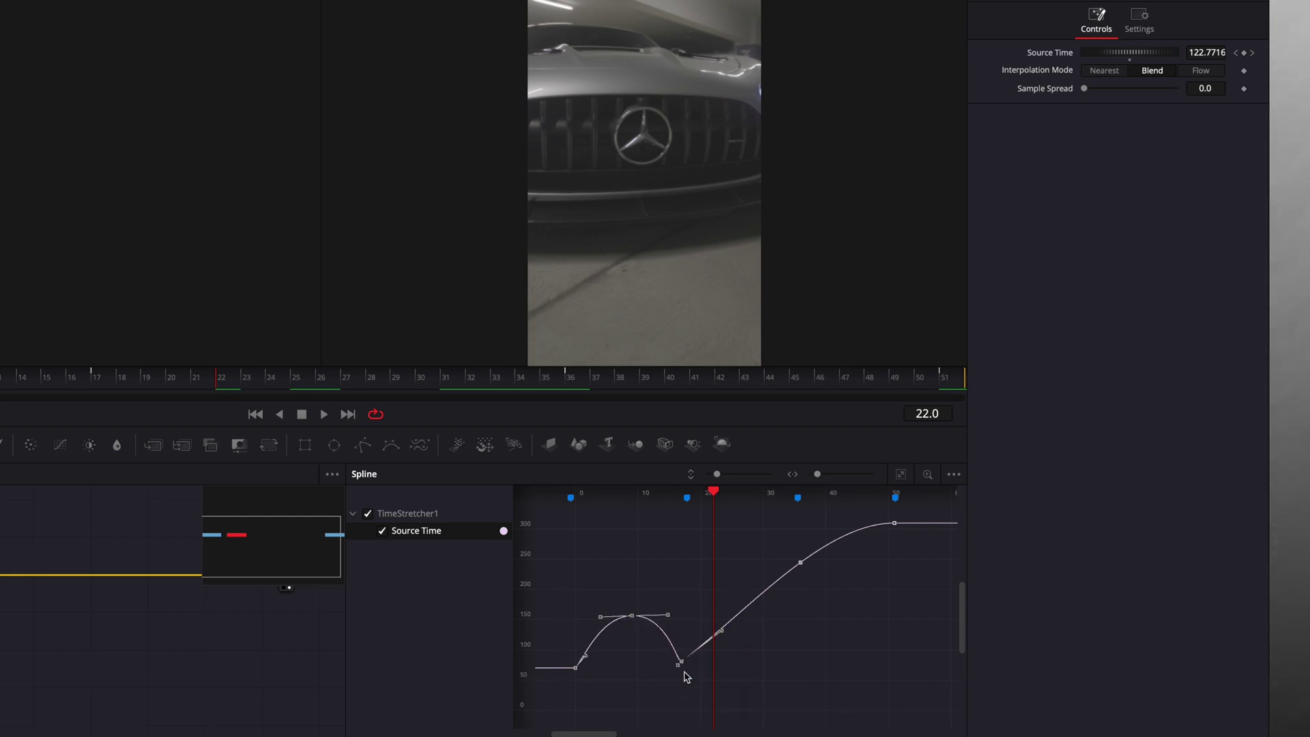
# Step: Bend the Source Time curve into a dip and lower the first keyframe to about 82
pyautogui.moveTo(686, 677); pyautogui.dragTo(678, 624)
pyautogui.click(687, 497)
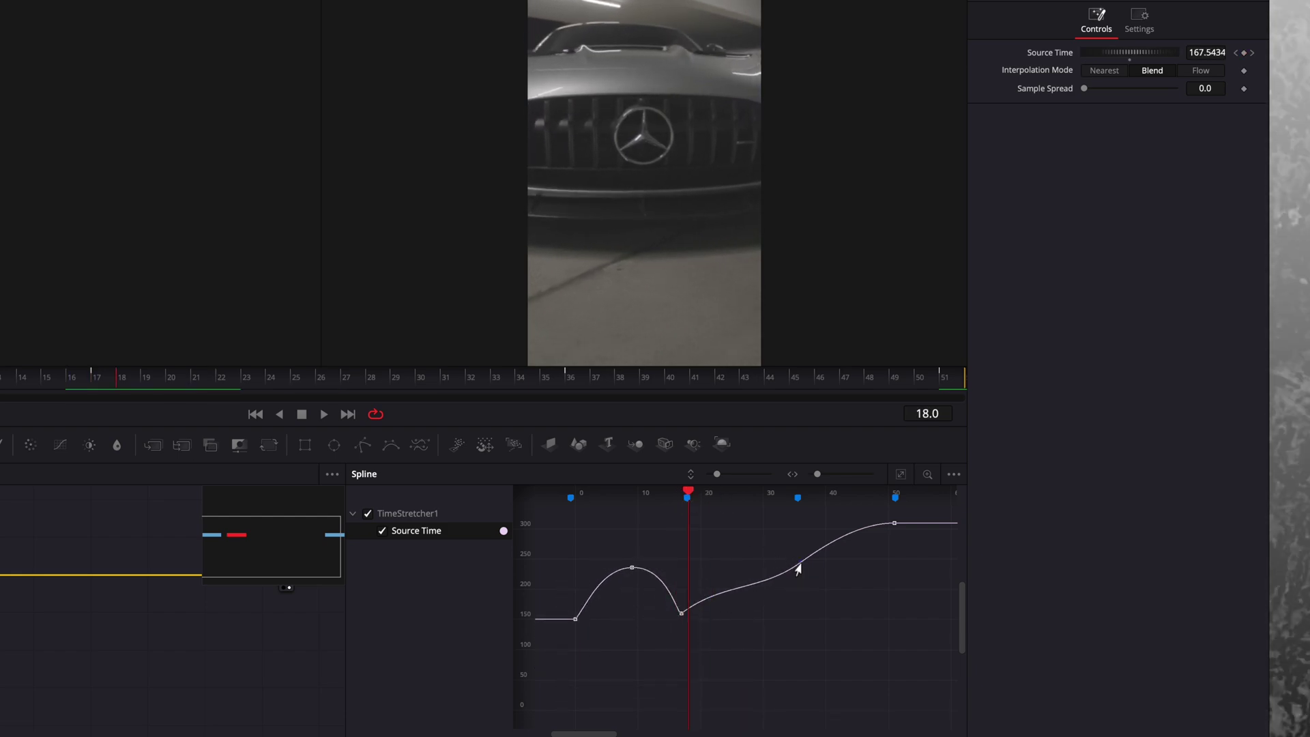
pyautogui.moveTo(714, 598); pyautogui.dragTo(695, 637)
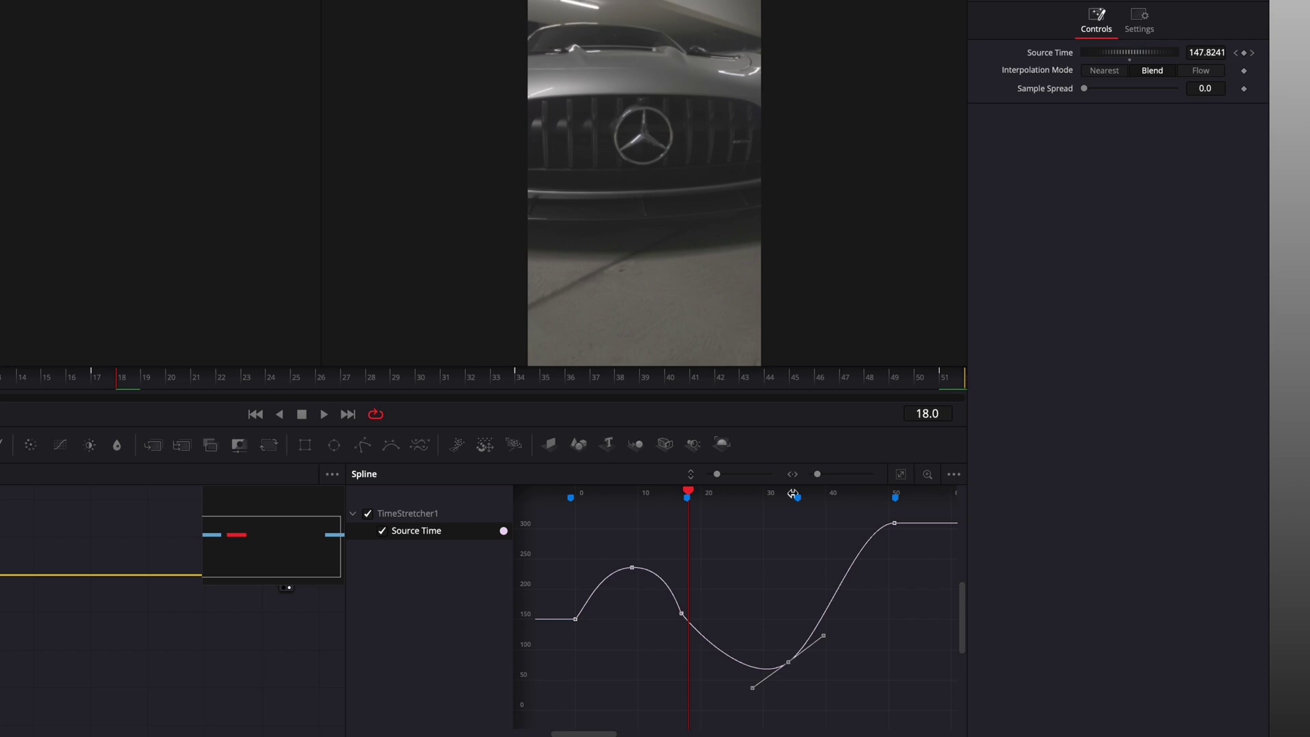
pyautogui.click(740, 495)
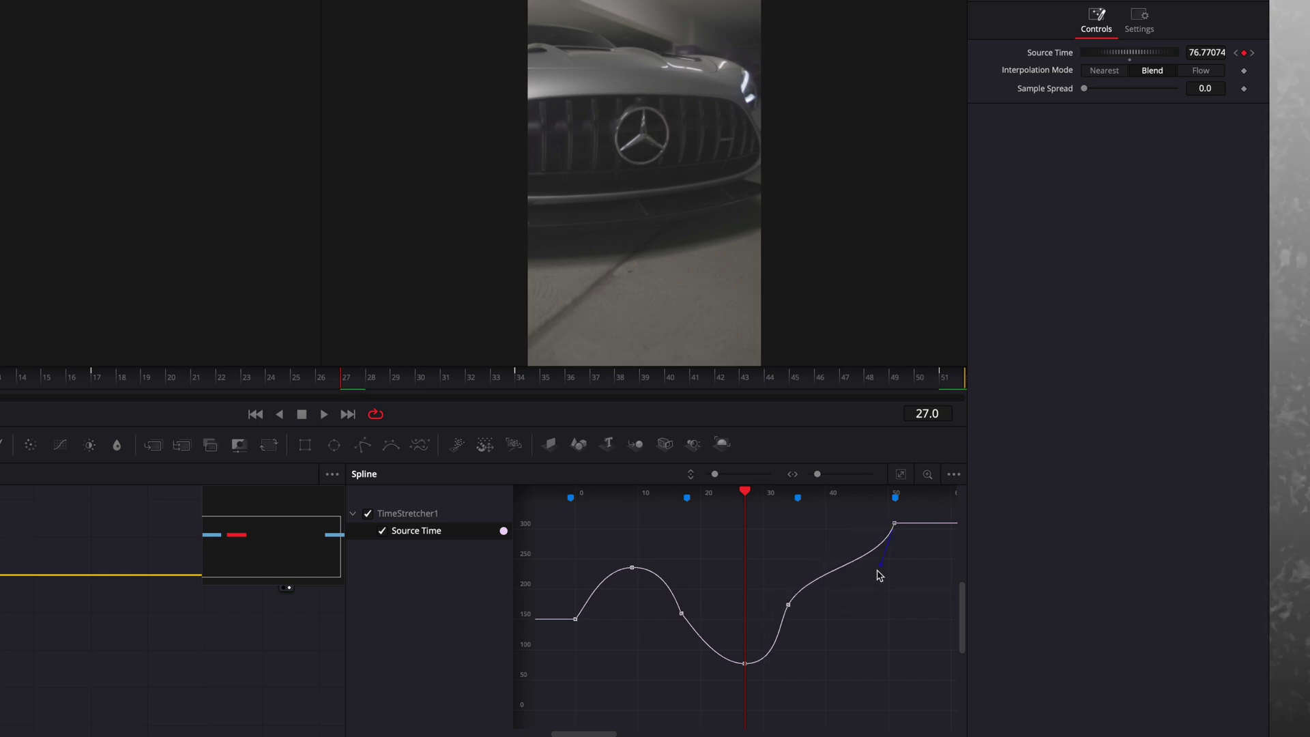
pyautogui.moveTo(745, 663); pyautogui.dragTo(652, 664)
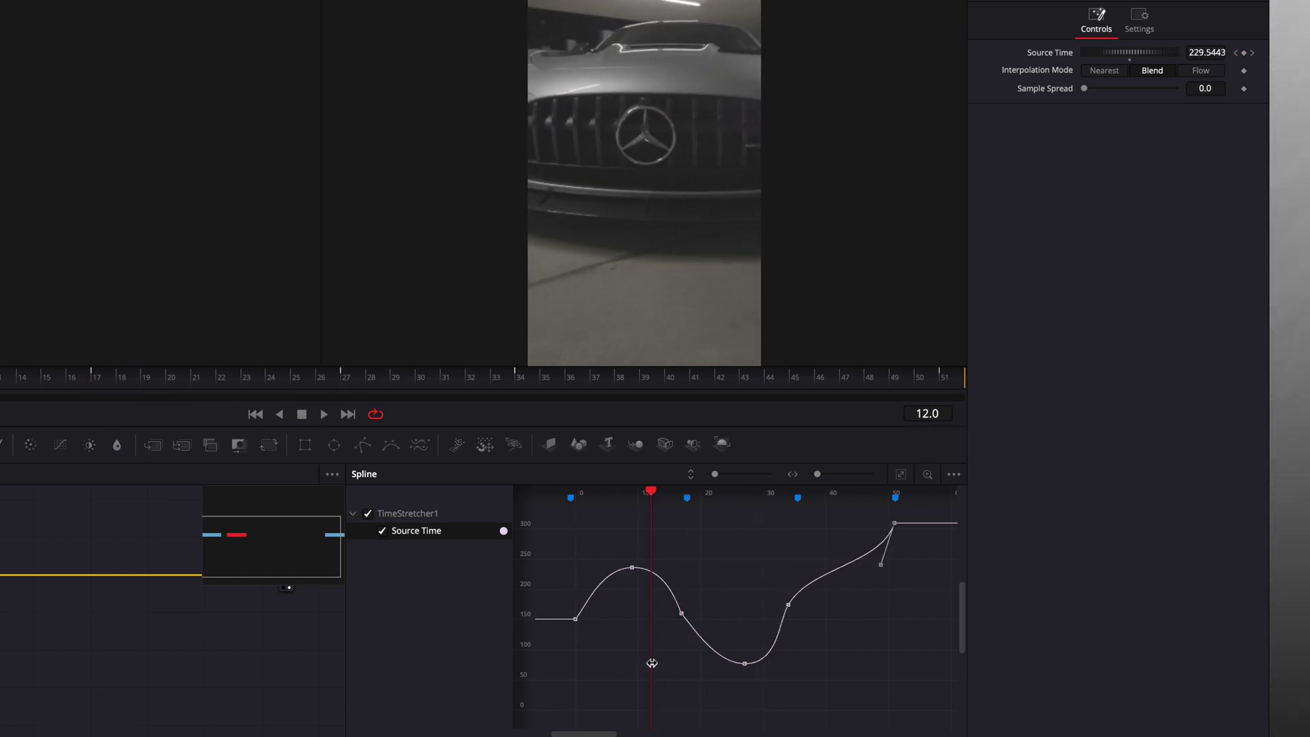
pyautogui.moveTo(575, 619); pyautogui.dragTo(569, 660)
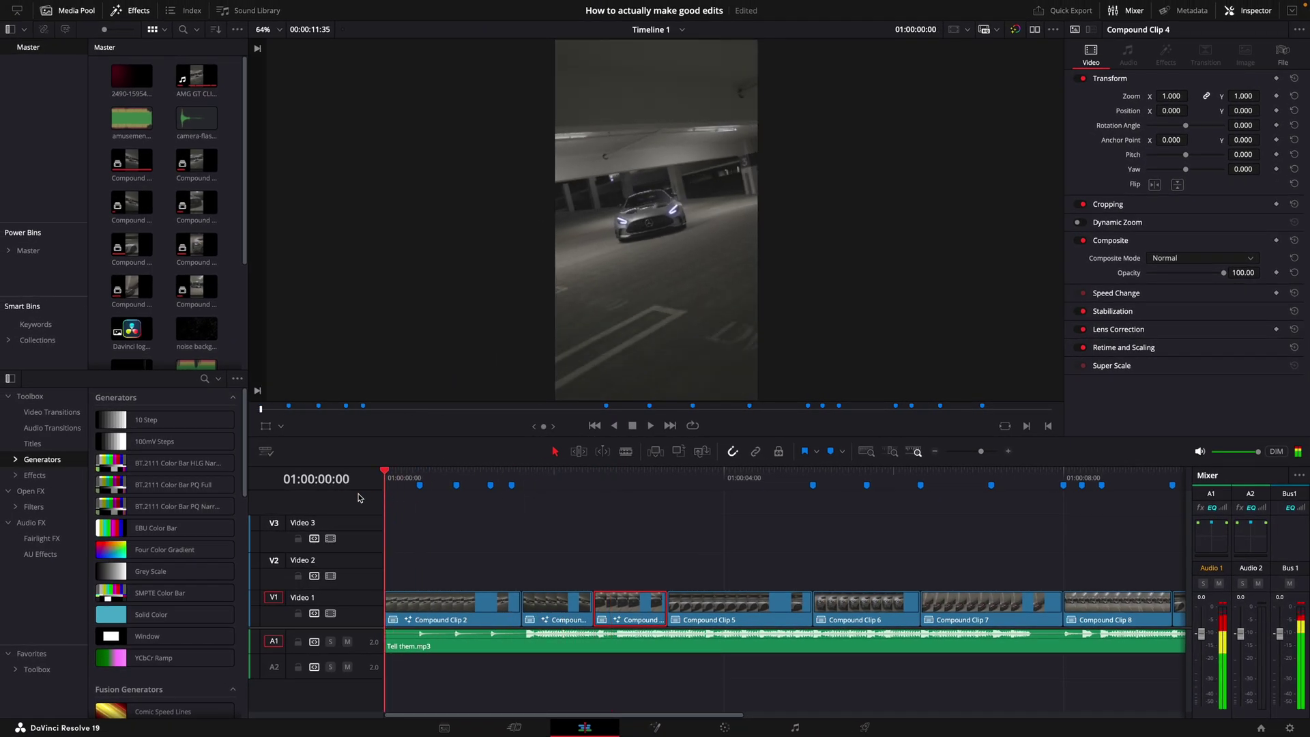
# Step: Play back the ramped edit and jump to a later frame in the ramp
pyautogui.press('space')
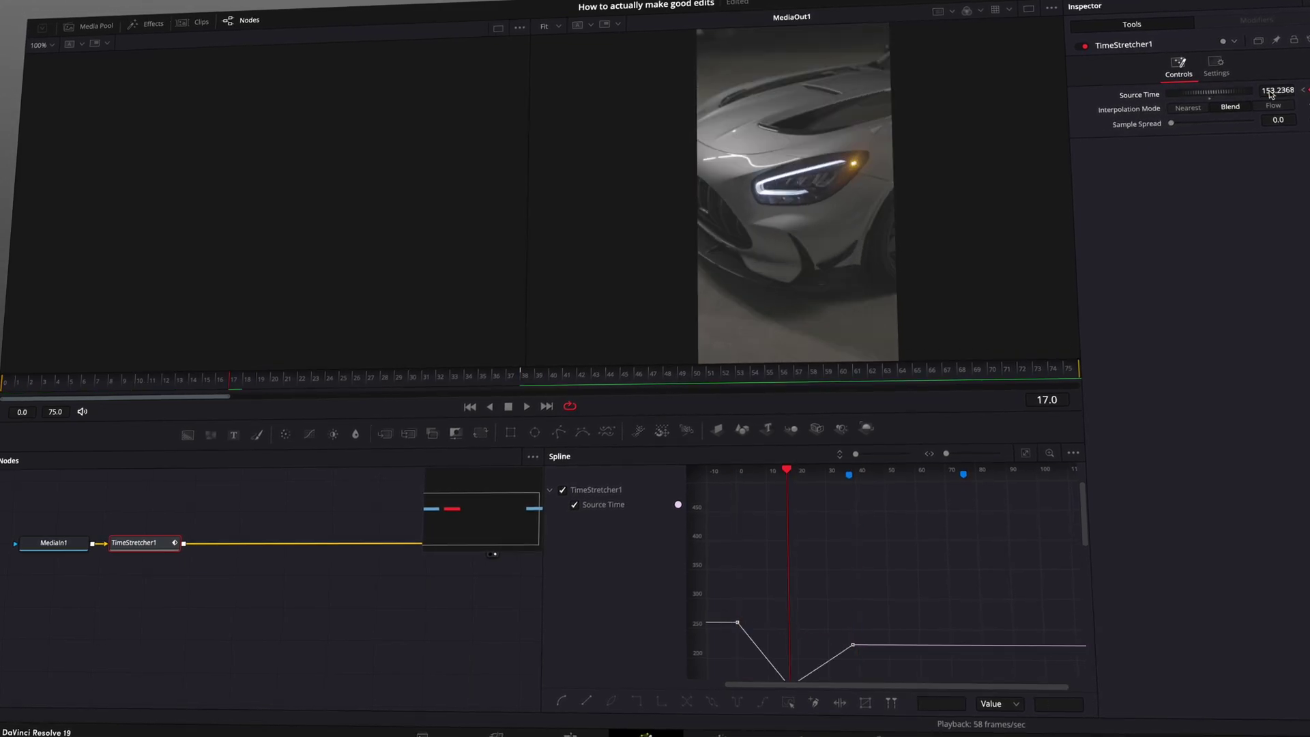
pyautogui.click(1024, 367)
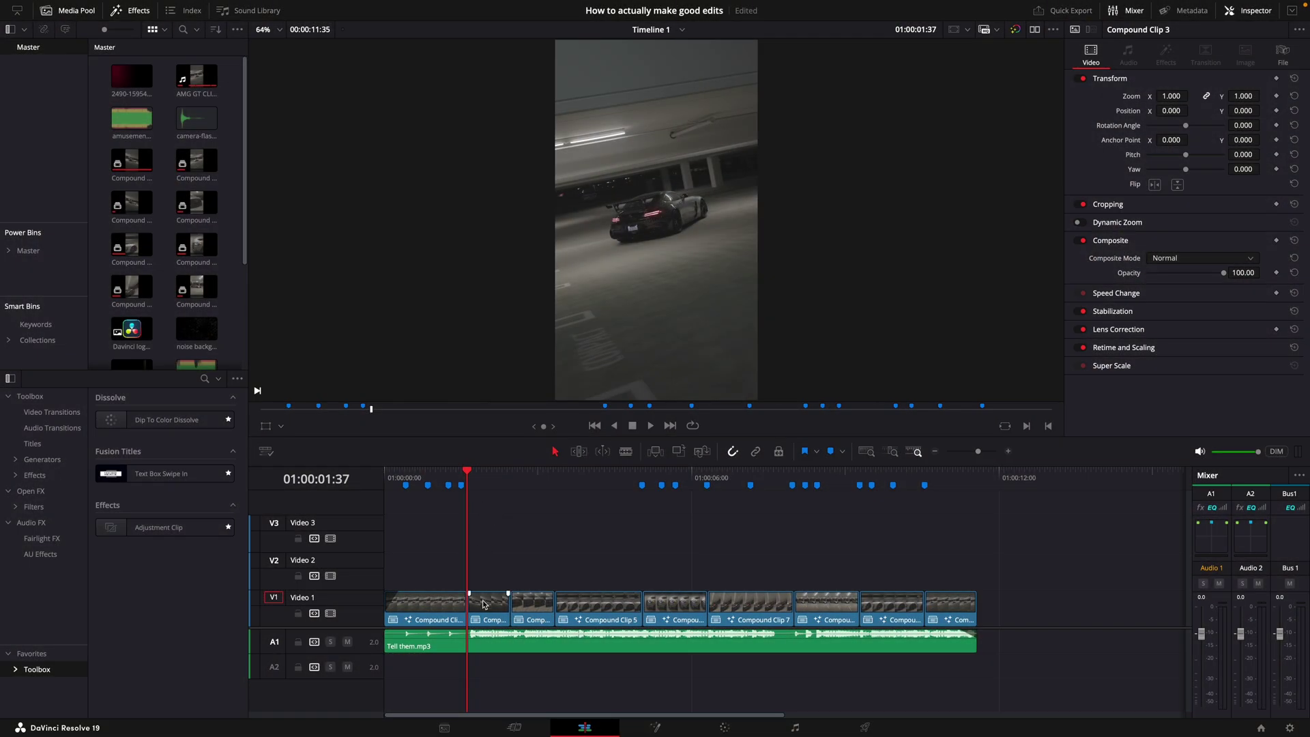
# Step: Duplicate the car clip onto Video 2 and turn the copy into a compound clip
pyautogui.moveTo(487, 607); pyautogui.dragTo(490, 590)
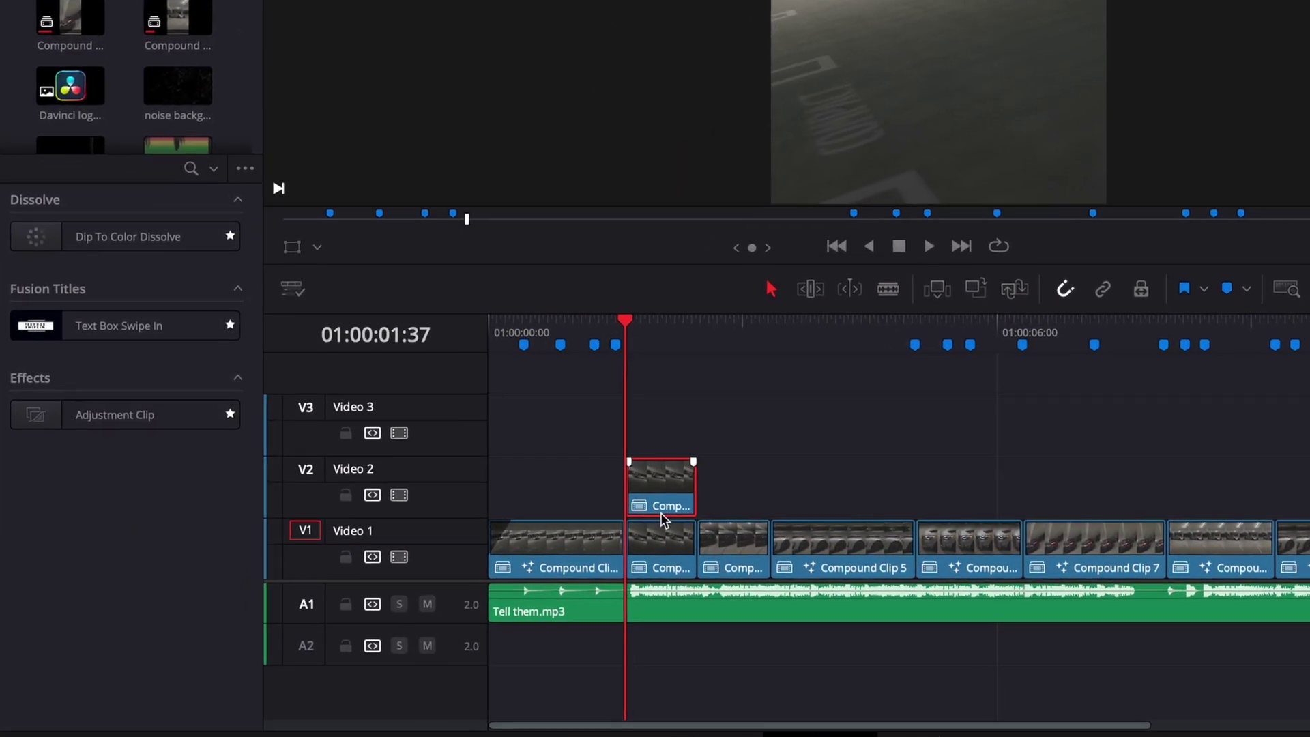
pyautogui.rightClick(660, 507)
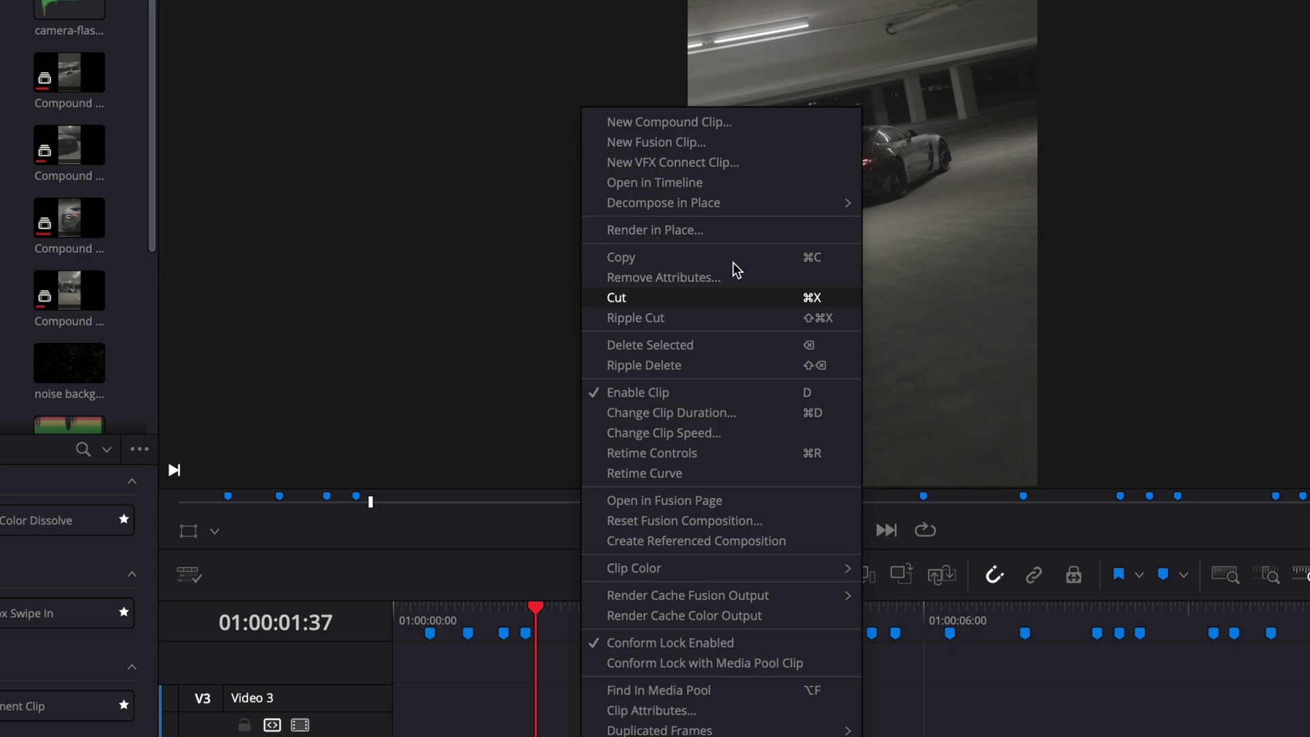
pyautogui.click(677, 226)
pyautogui.click(949, 587)
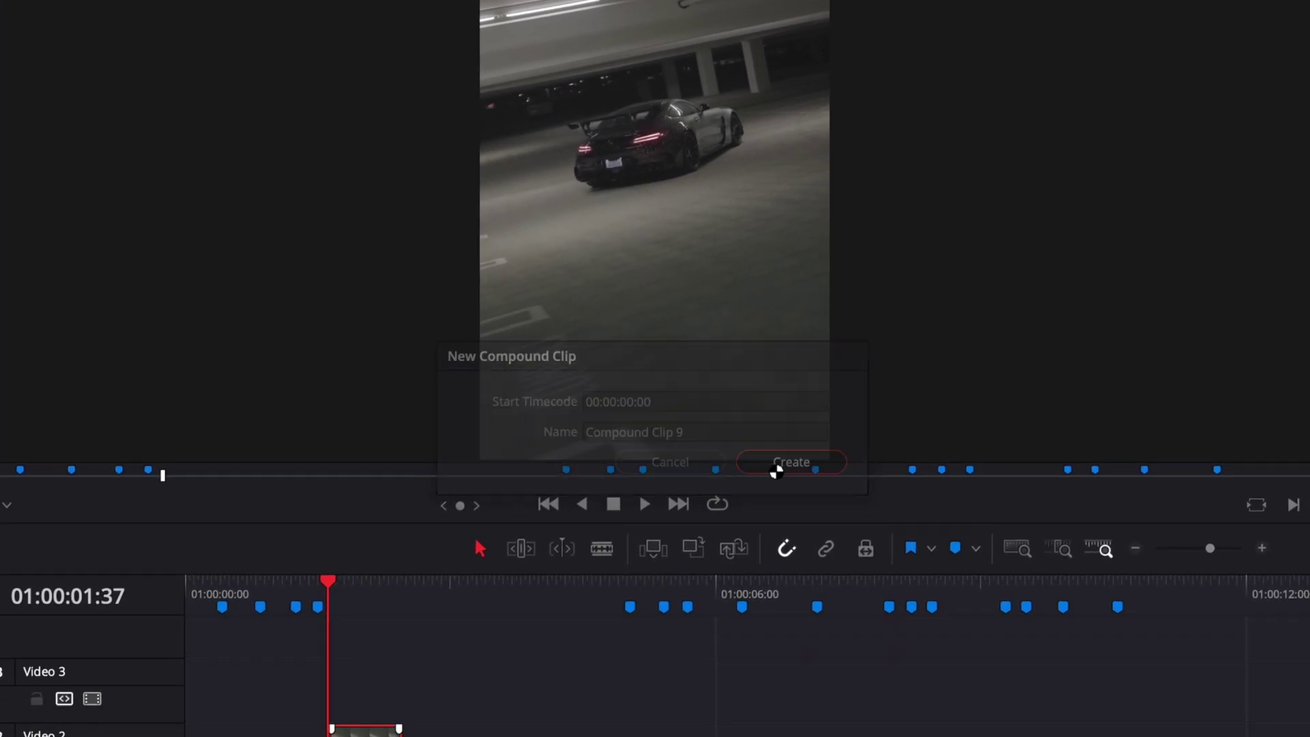
# Step: Make the compound clip a freeze frame and slide it left to Marker 3
pyautogui.rightClick(362, 730)
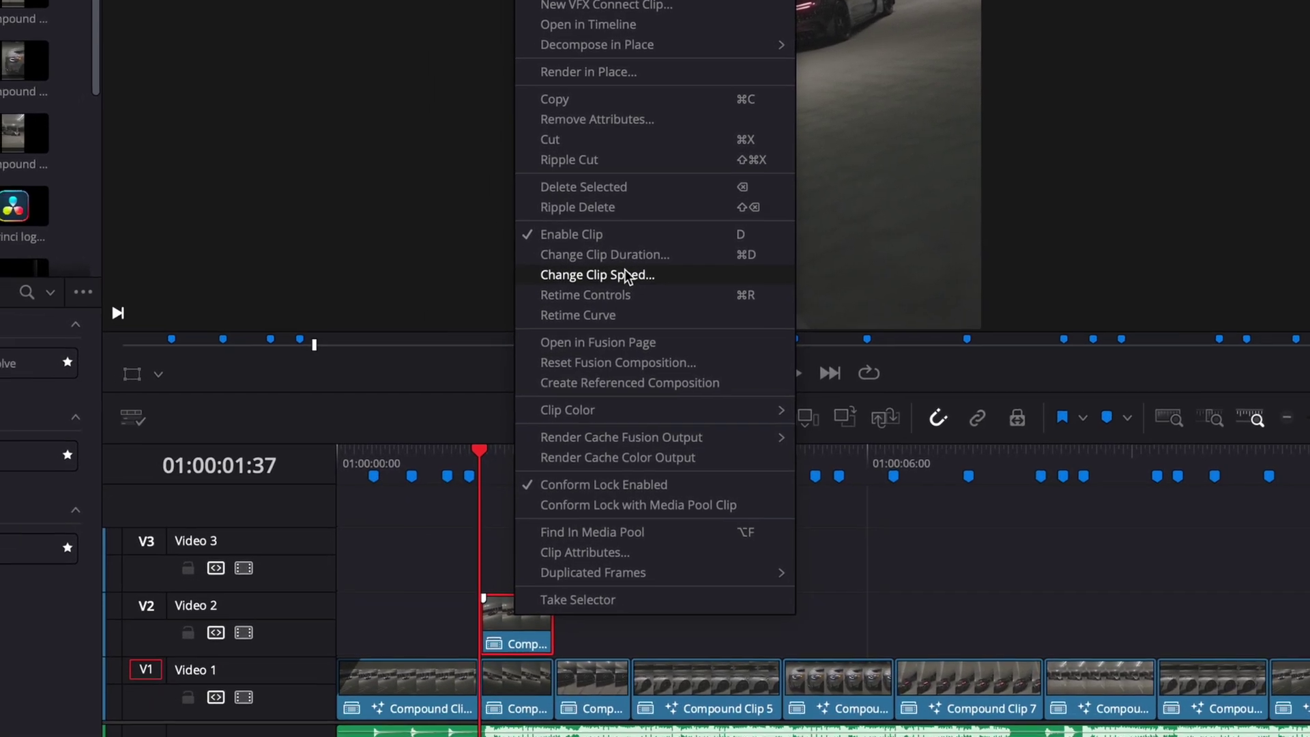
pyautogui.click(632, 269)
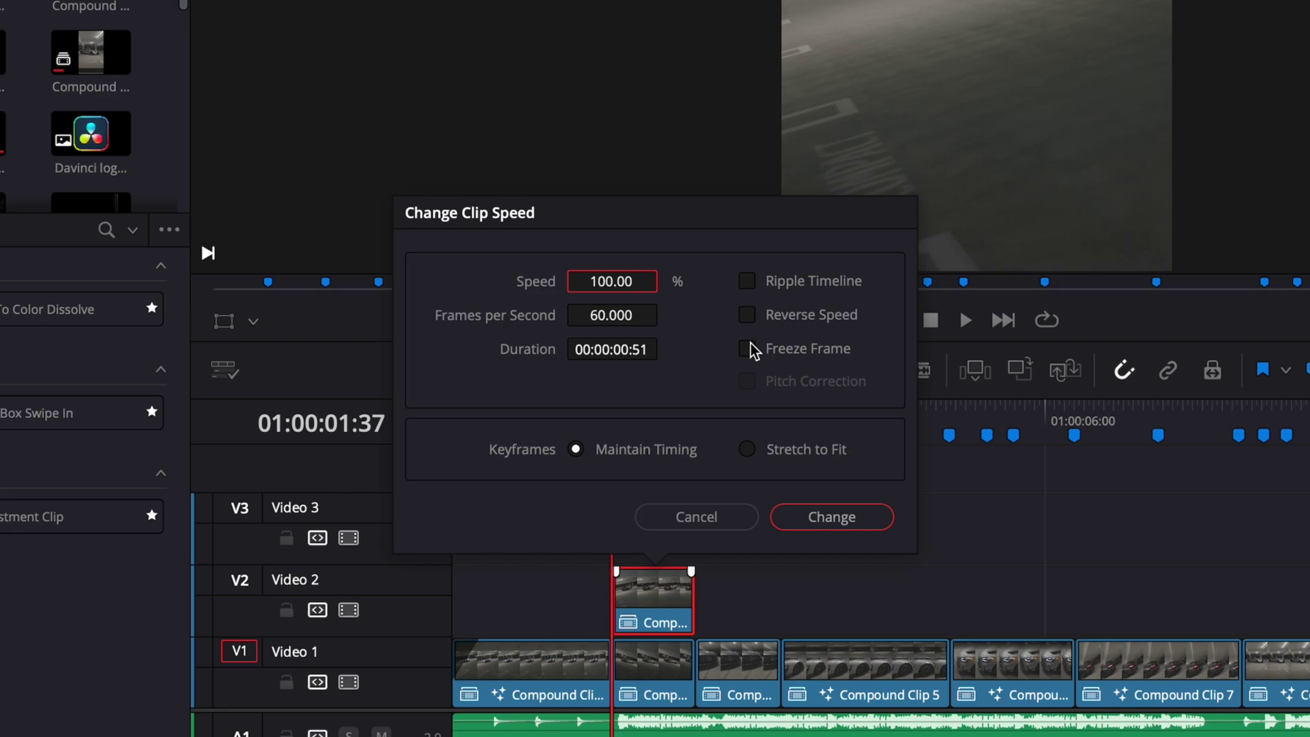
pyautogui.click(610, 391)
pyautogui.click(827, 517)
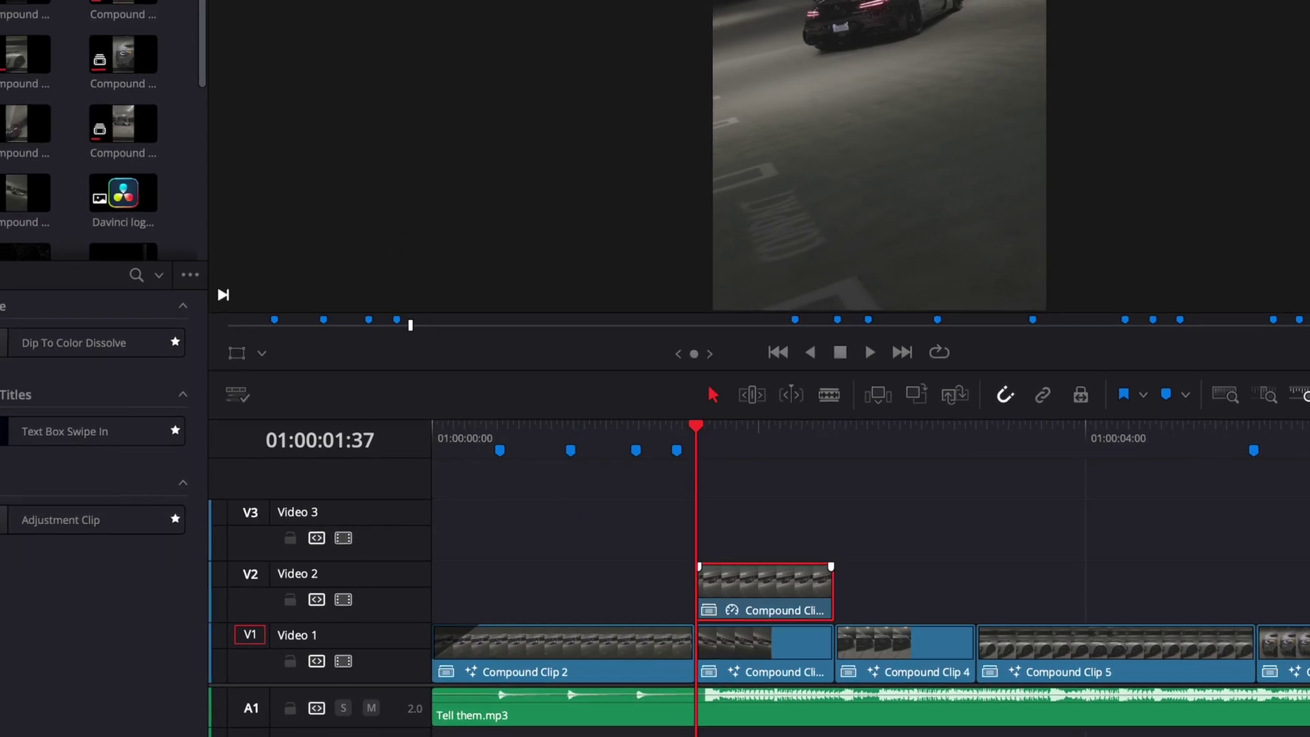
pyautogui.moveTo(737, 580); pyautogui.dragTo(677, 582)
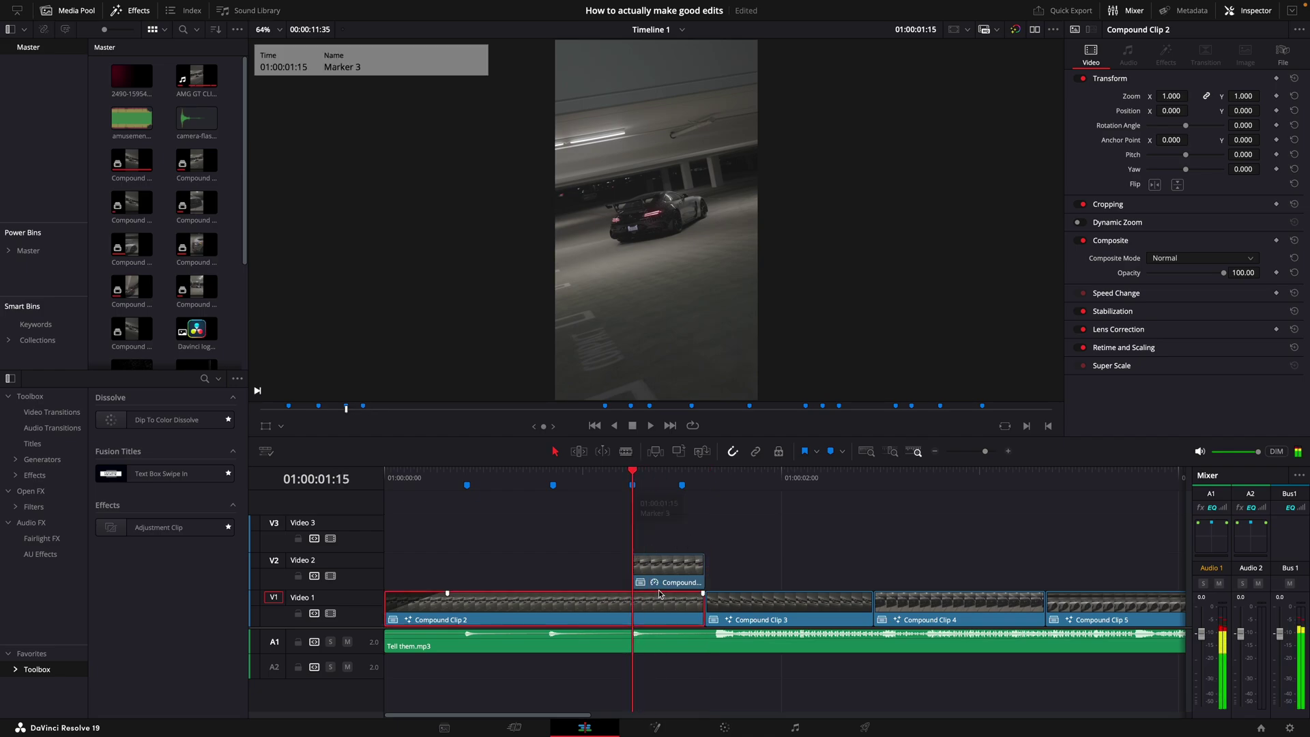
# Step: On the Color page, trace a Pen window around the car's roof, sides, rear and spoiler
pyautogui.click(725, 727)
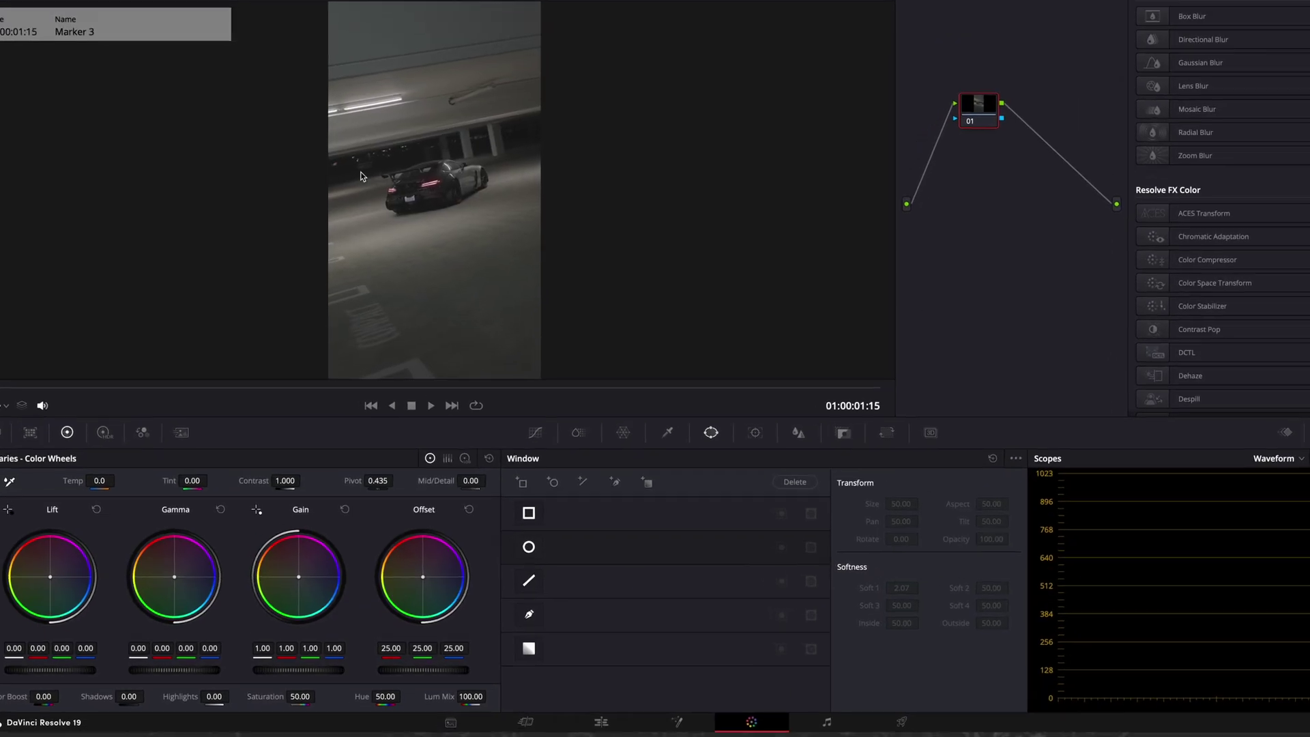
pyautogui.click(530, 612)
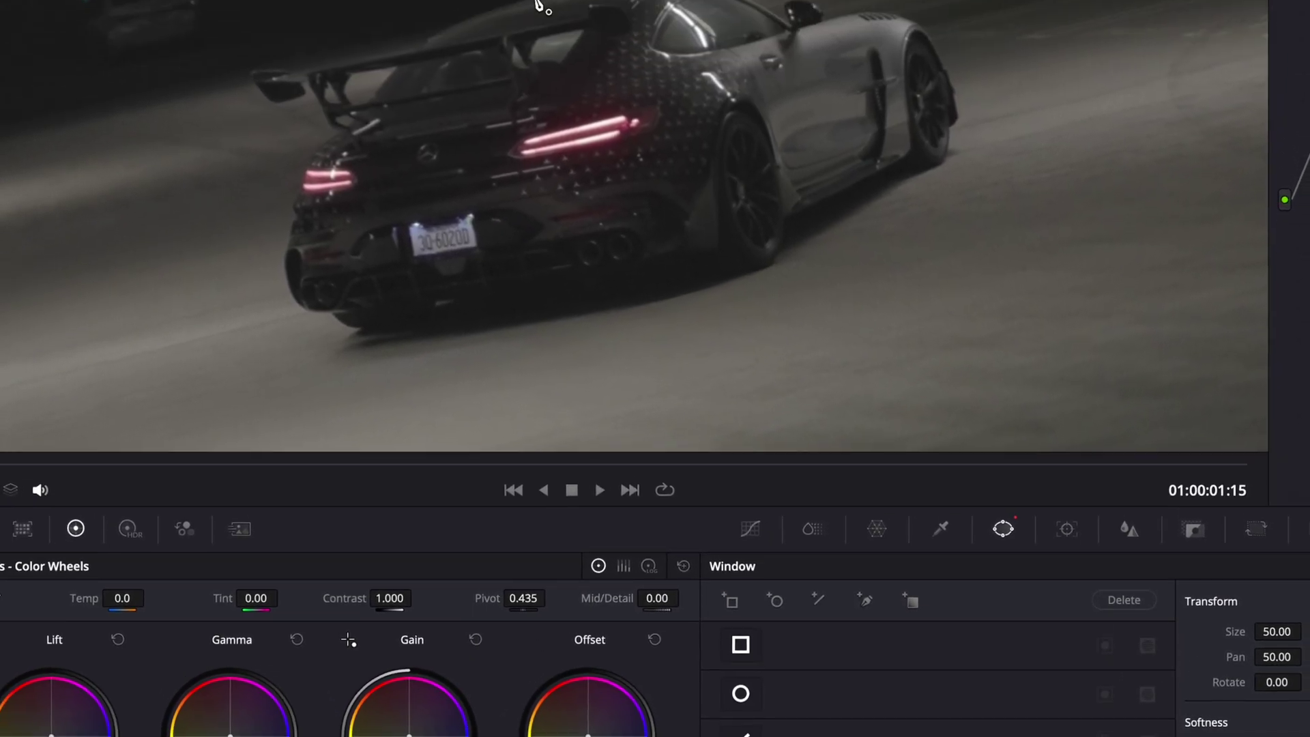
pyautogui.click(582, 176)
pyautogui.click(727, 158)
pyautogui.click(812, 196)
pyautogui.click(898, 189)
pyautogui.click(934, 207)
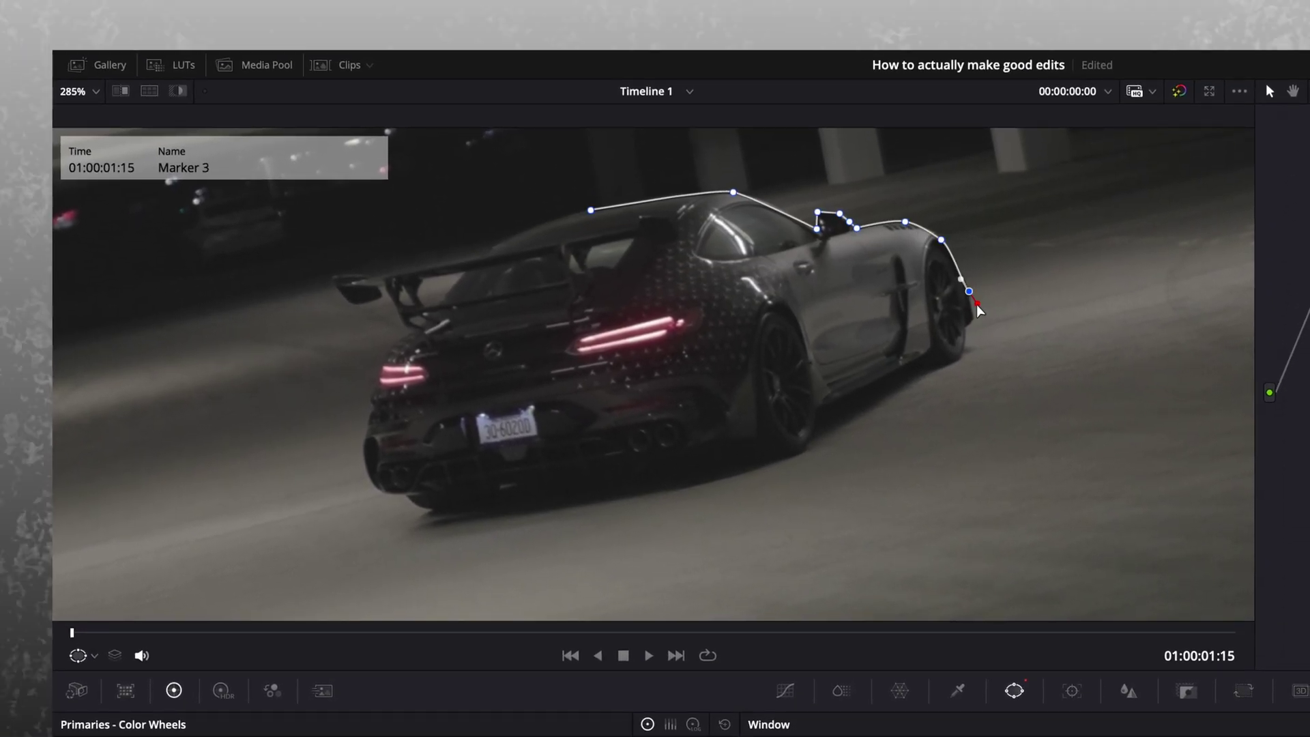
pyautogui.scroll(-2, 942, 300)
pyautogui.click(878, 332)
pyautogui.click(746, 399)
pyautogui.click(683, 406)
pyautogui.click(601, 421)
pyautogui.click(492, 448)
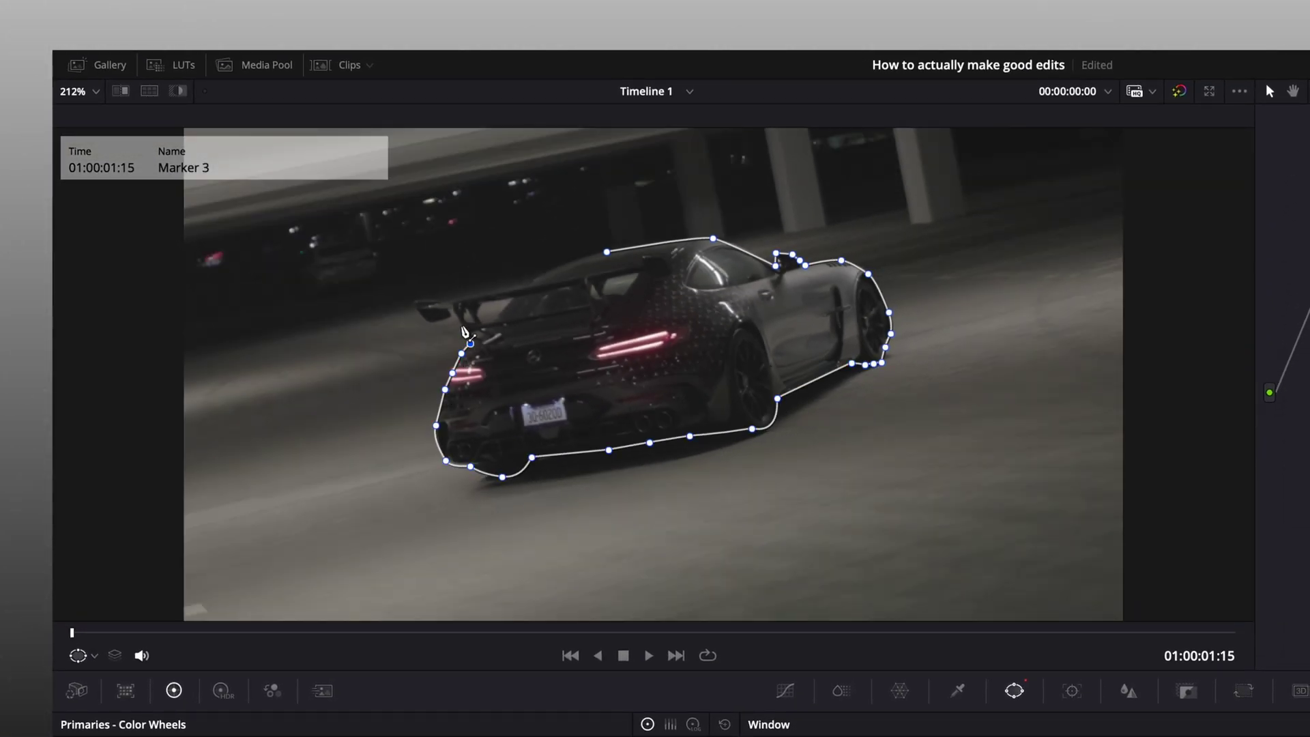
pyautogui.click(461, 327)
pyautogui.click(449, 316)
pyautogui.click(431, 321)
pyautogui.click(416, 301)
pyautogui.click(435, 299)
pyautogui.click(523, 288)
pyautogui.click(595, 254)
pyautogui.click(607, 252)
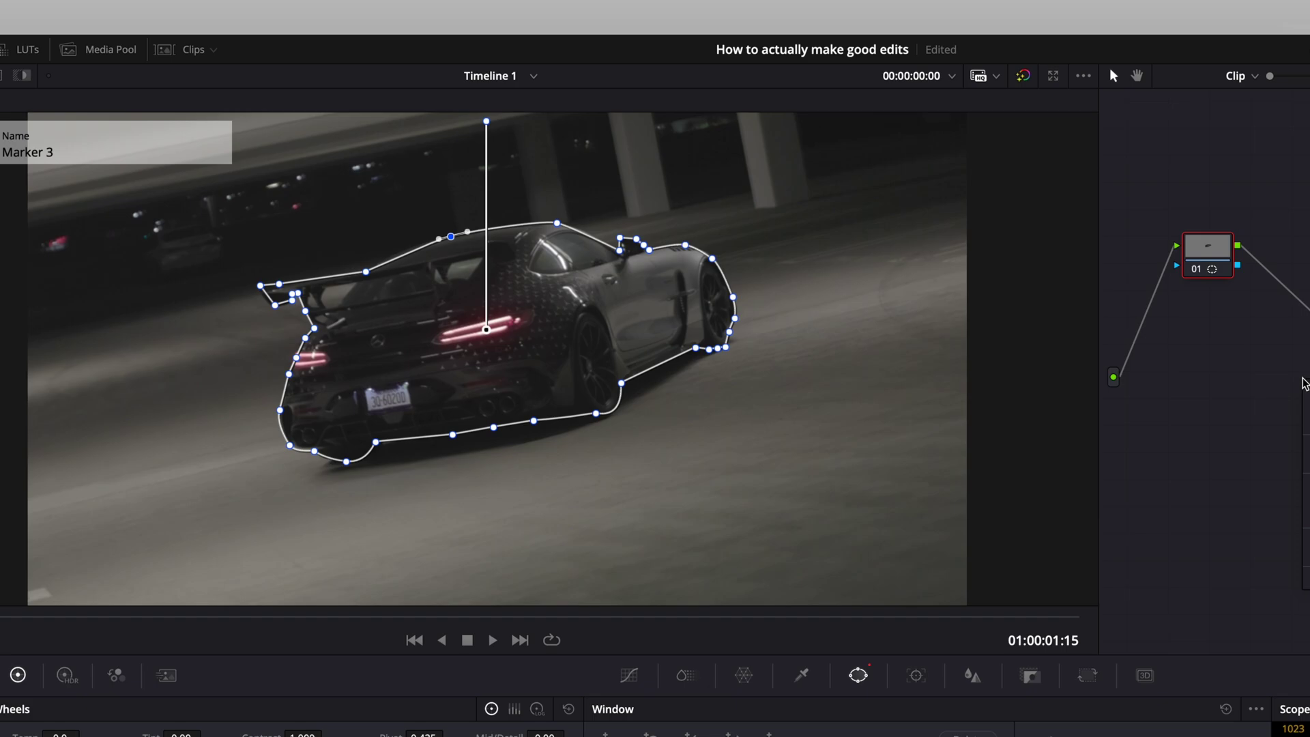
# Step: Add an alpha output fed by the node's key and soften the mask's inside edge
pyautogui.rightClick(1300, 384)
pyautogui.click(1276, 471)
pyautogui.moveTo(1237, 265); pyautogui.dragTo(1309, 392)
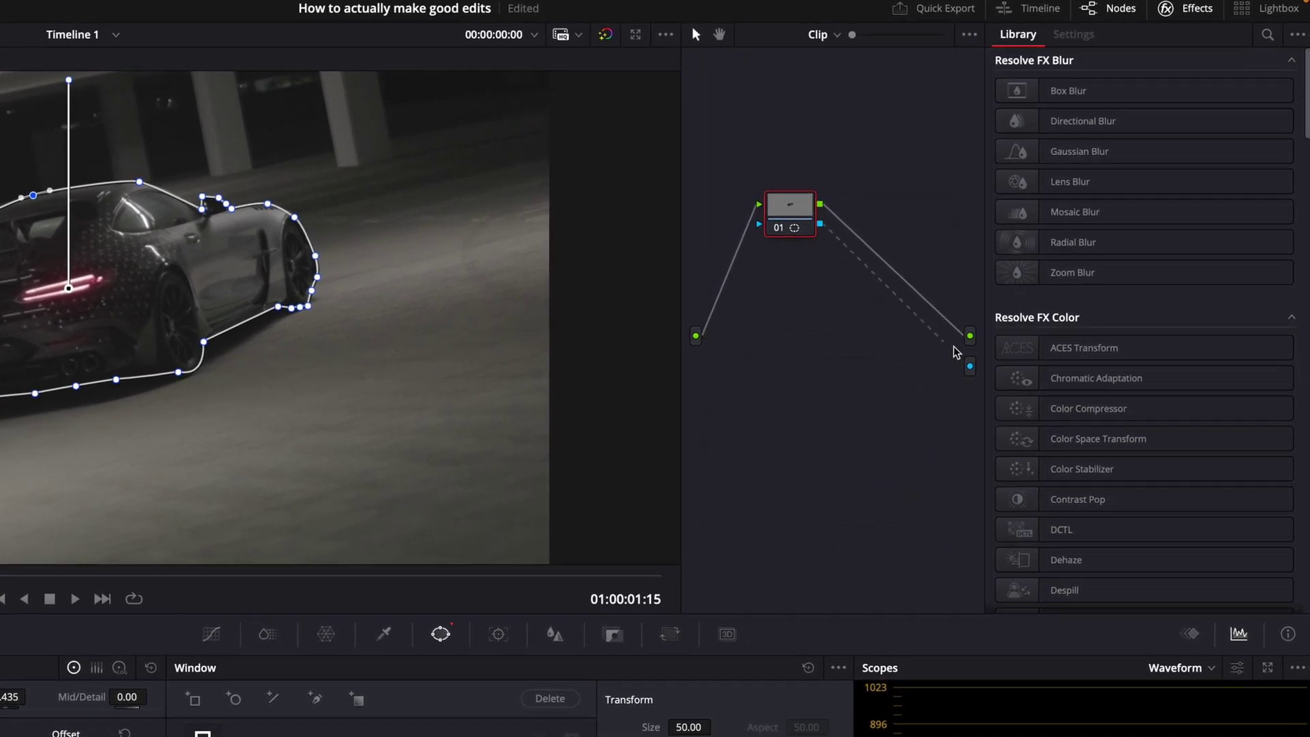
pyautogui.moveTo(955, 353); pyautogui.dragTo(969, 366)
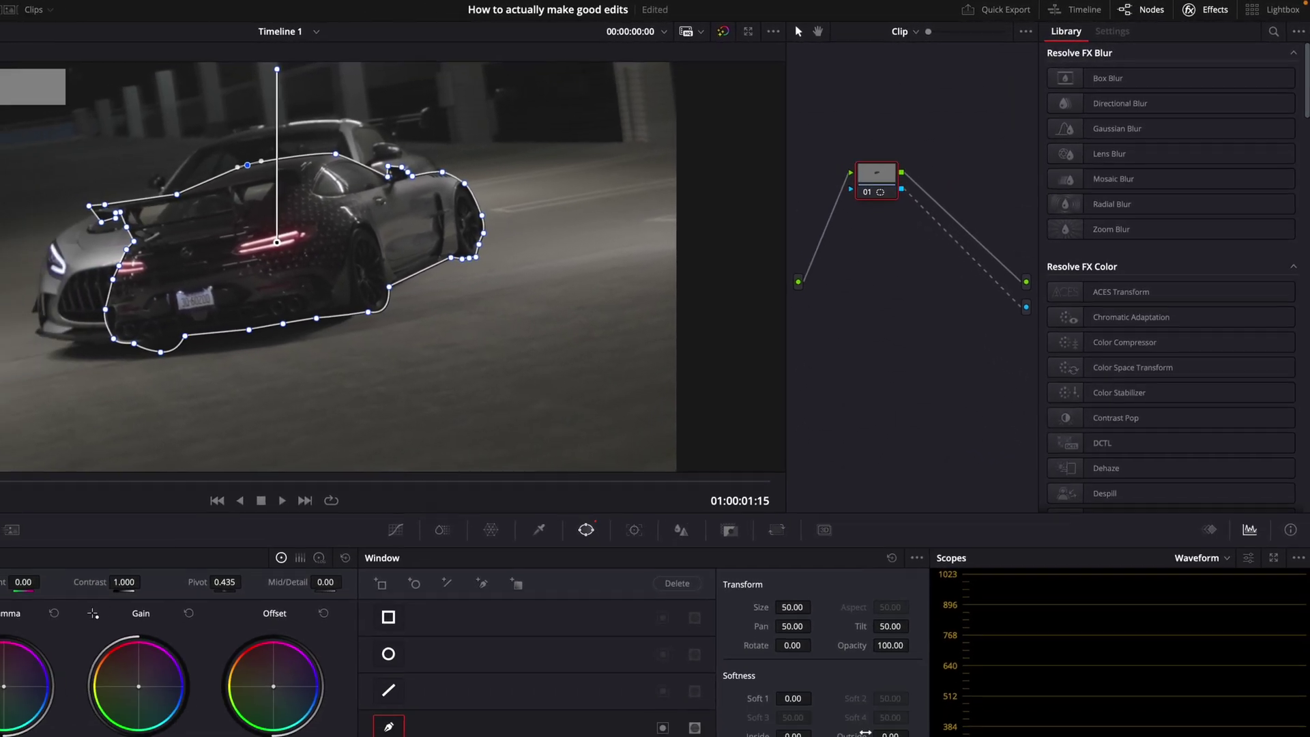
pyautogui.moveTo(791, 734); pyautogui.dragTo(814, 733)
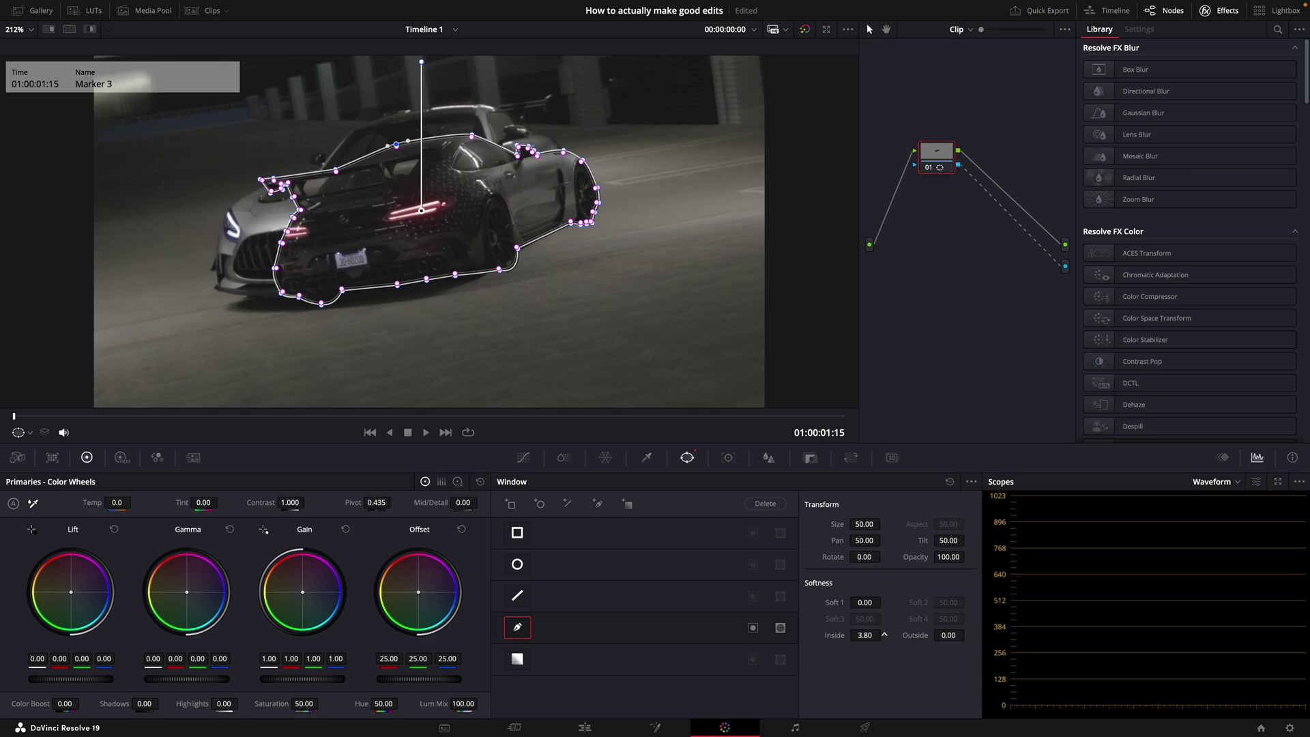
pyautogui.click(585, 727)
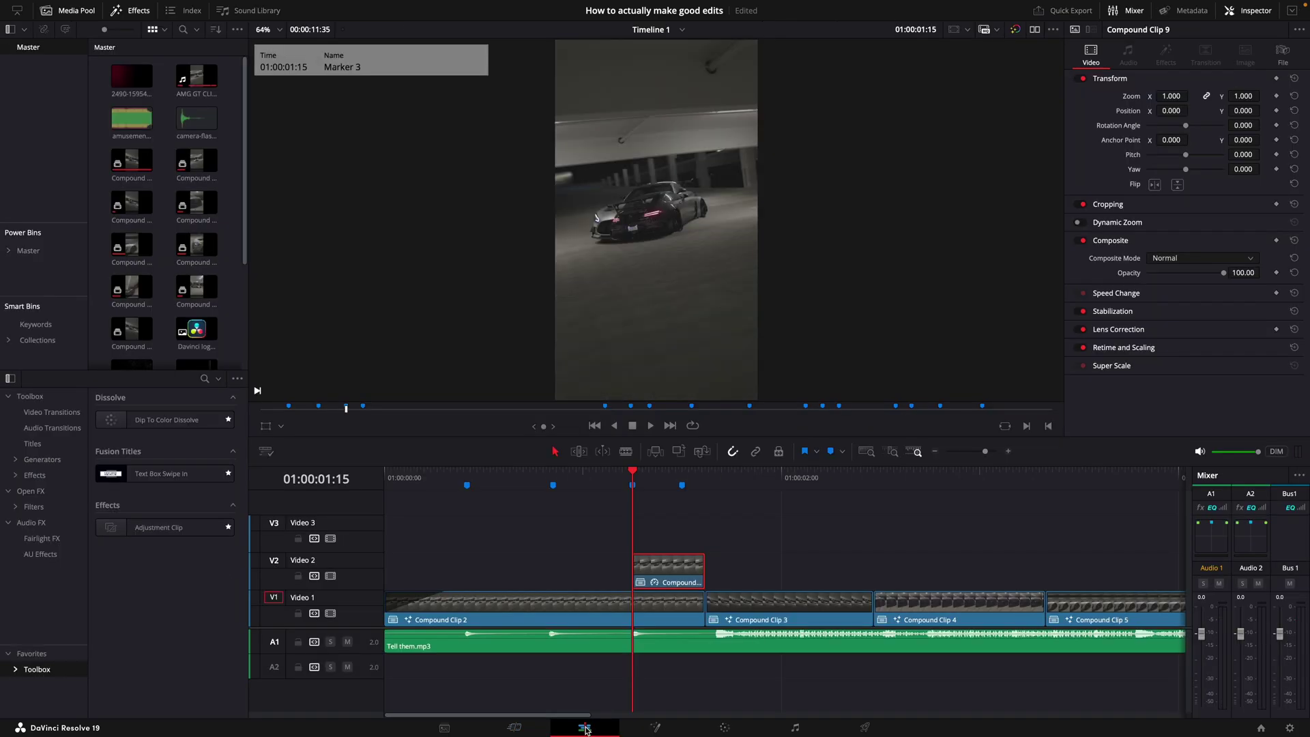
# Step: Make the masked Video 2 clip a compound clip and add a Transform node in Fusion
pyautogui.rightClick(655, 590)
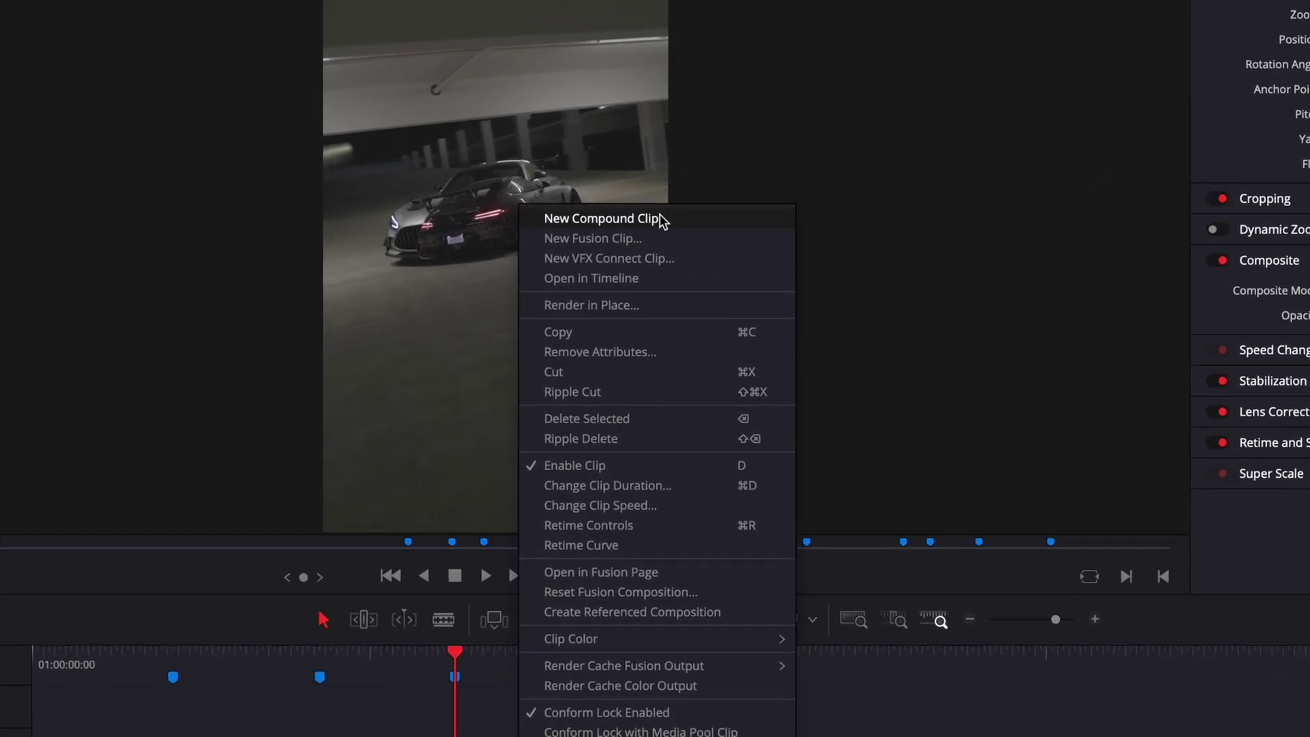
pyautogui.click(659, 217)
pyautogui.click(623, 538)
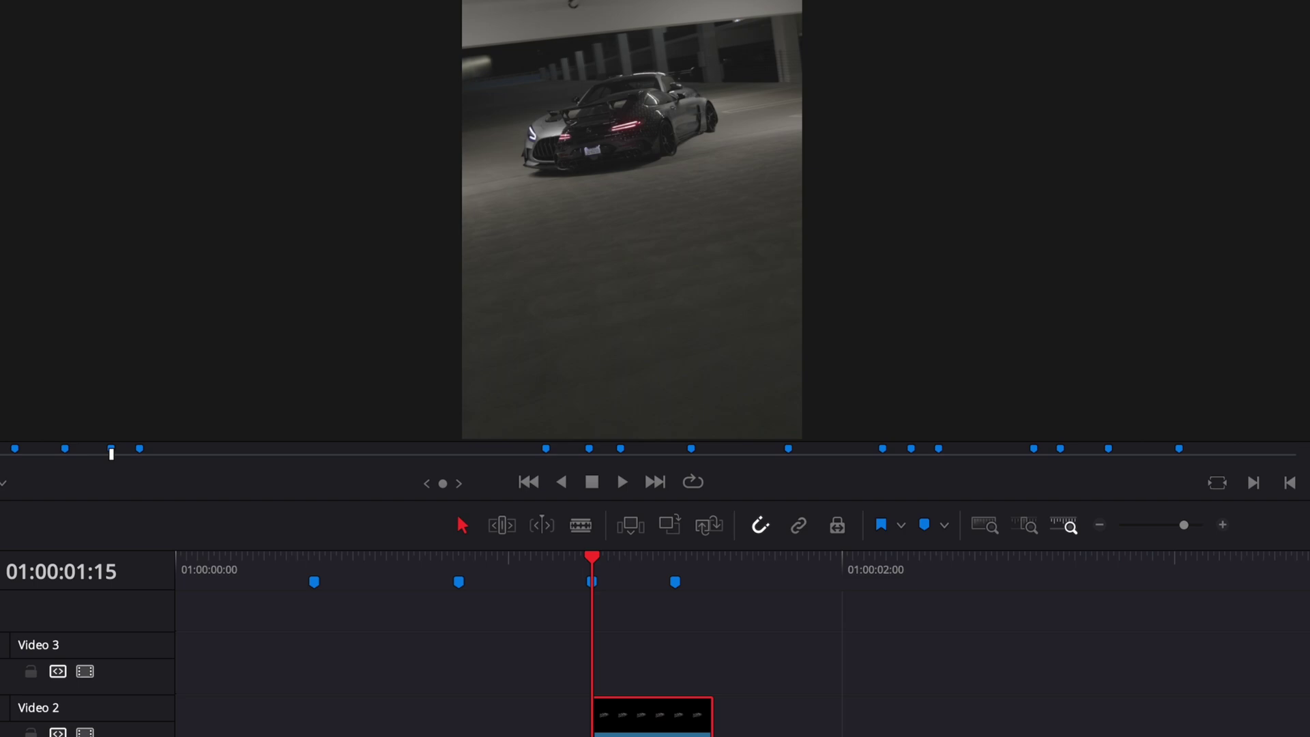
pyautogui.hotkey('shift', '5')
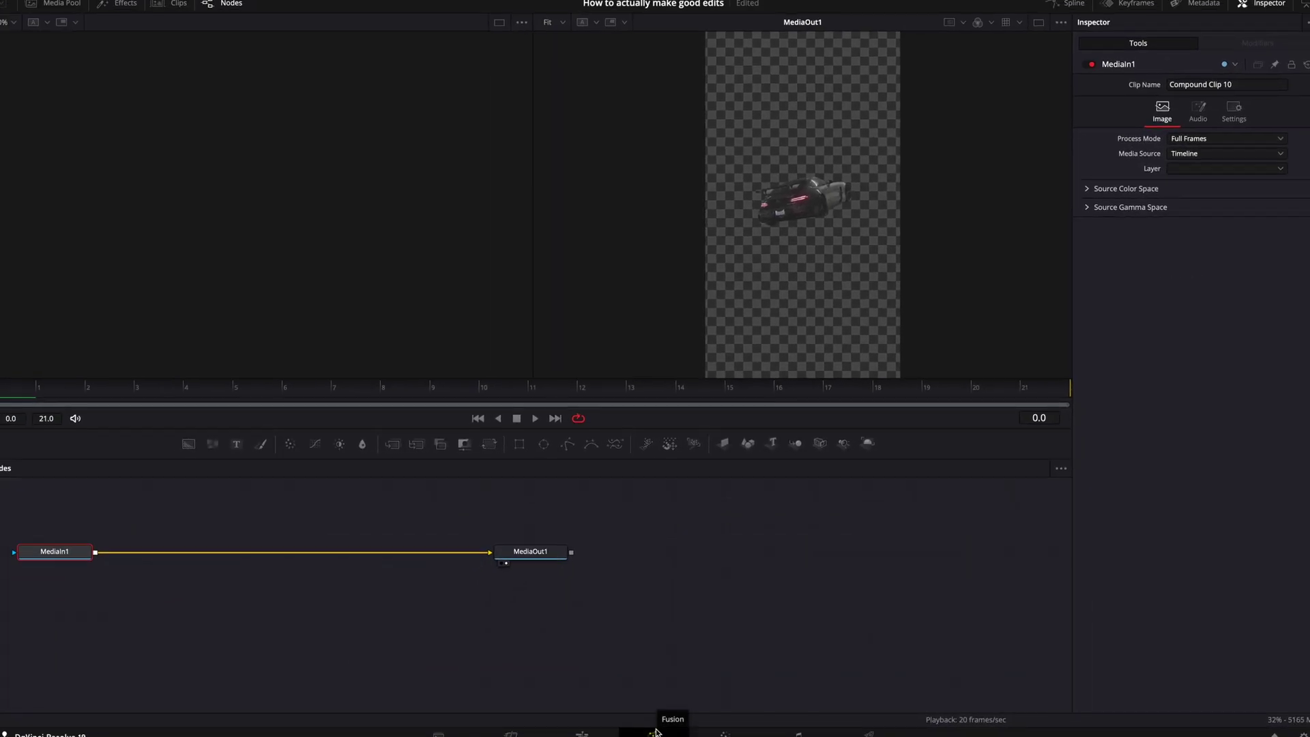
pyautogui.hotkey('shift', 'space')
pyautogui.write('transo')
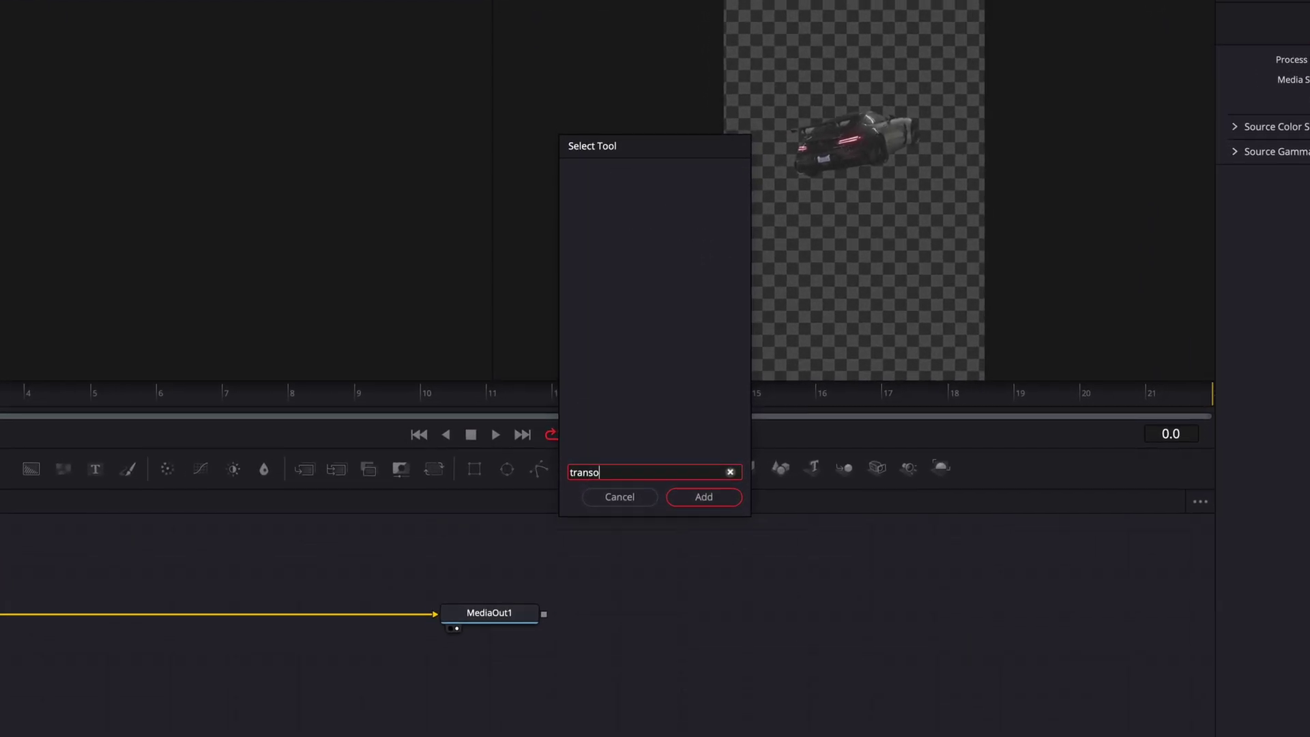
pyautogui.press('BackSpace')
pyautogui.write('form')
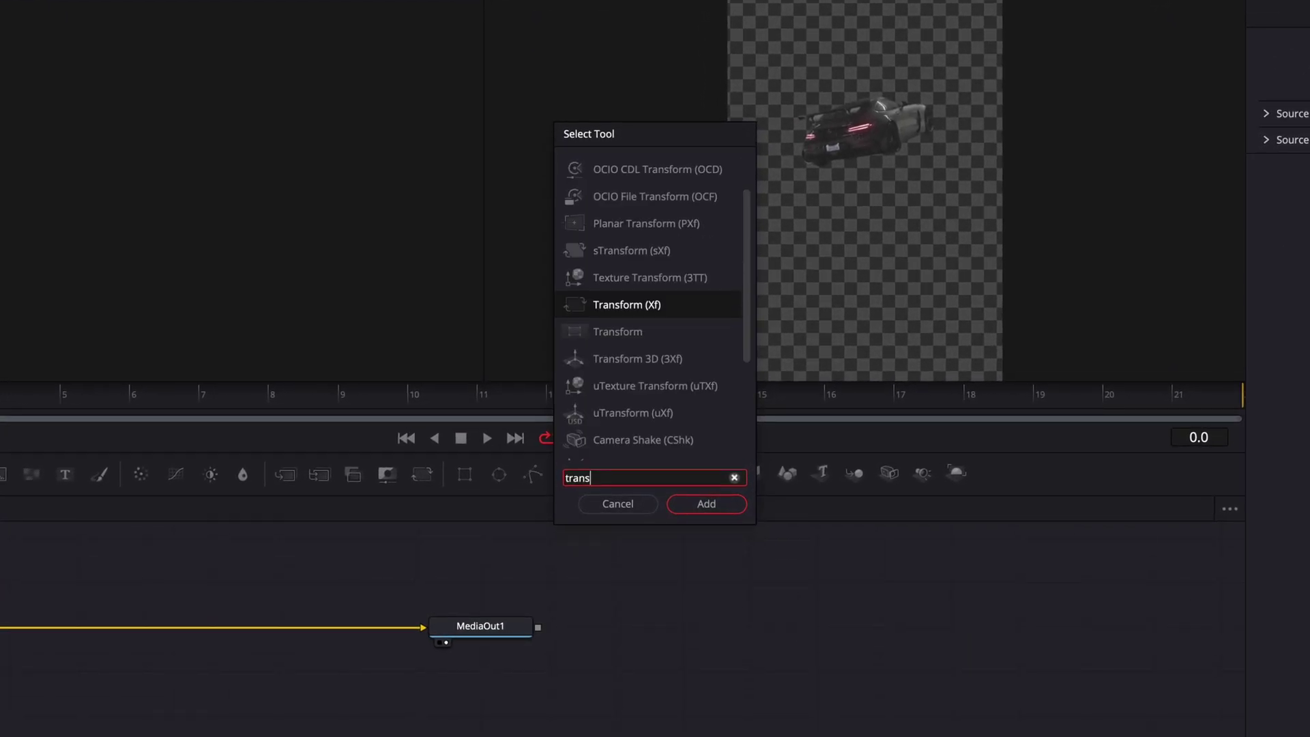
pyautogui.press('Return')
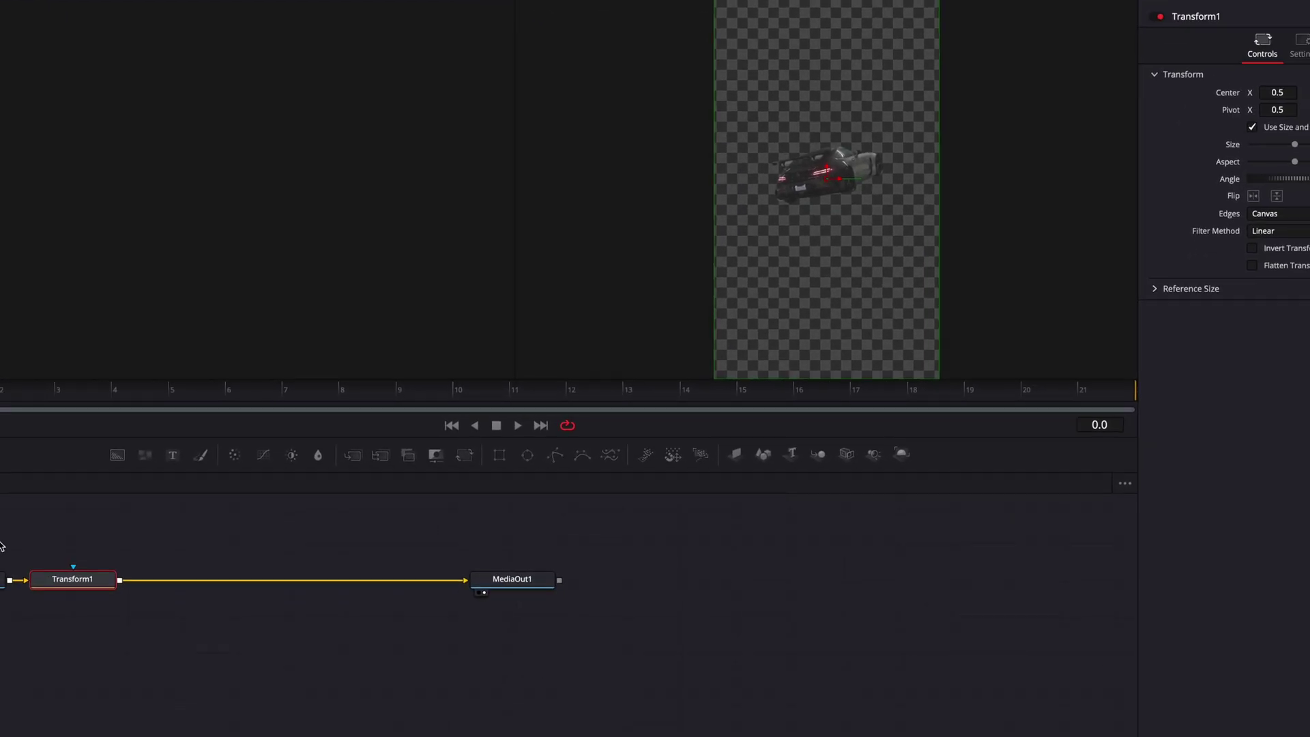
pyautogui.press('space')
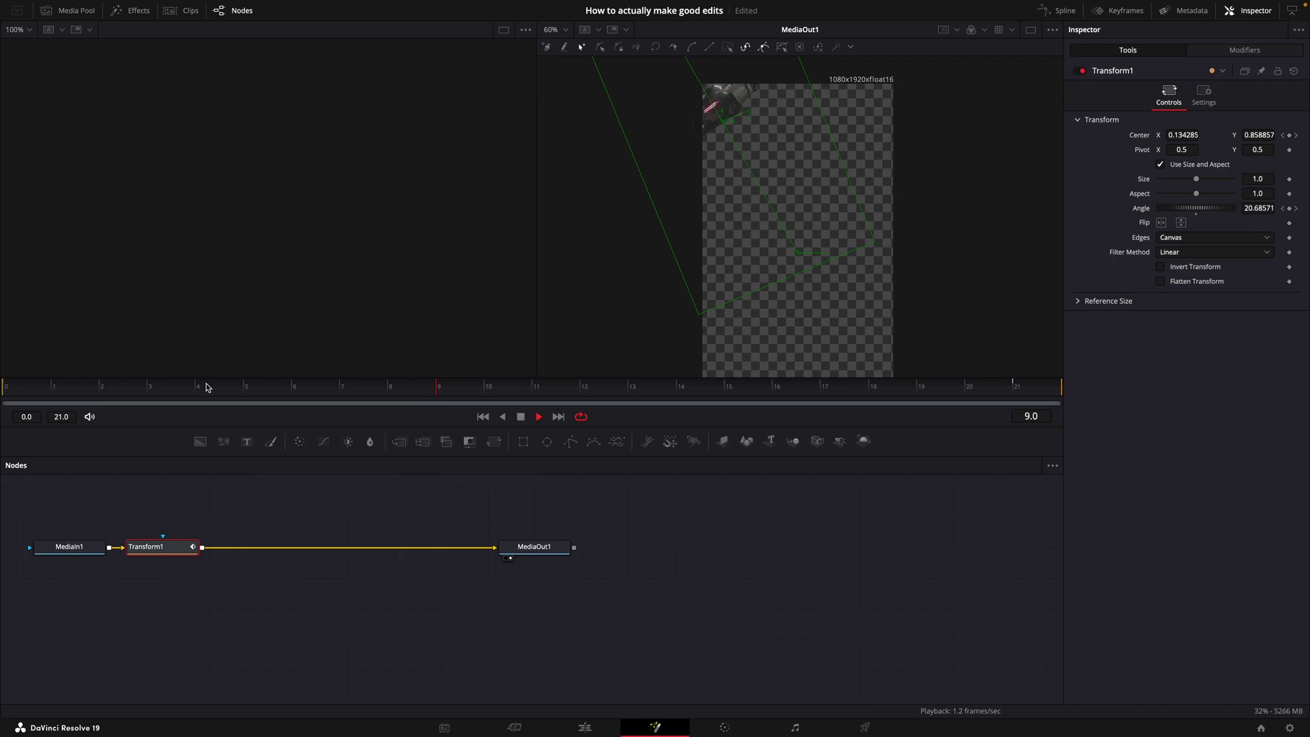
# Step: Isolate the Transform's Angle curve and ease it into its final keyframe
pyautogui.click(1068, 12)
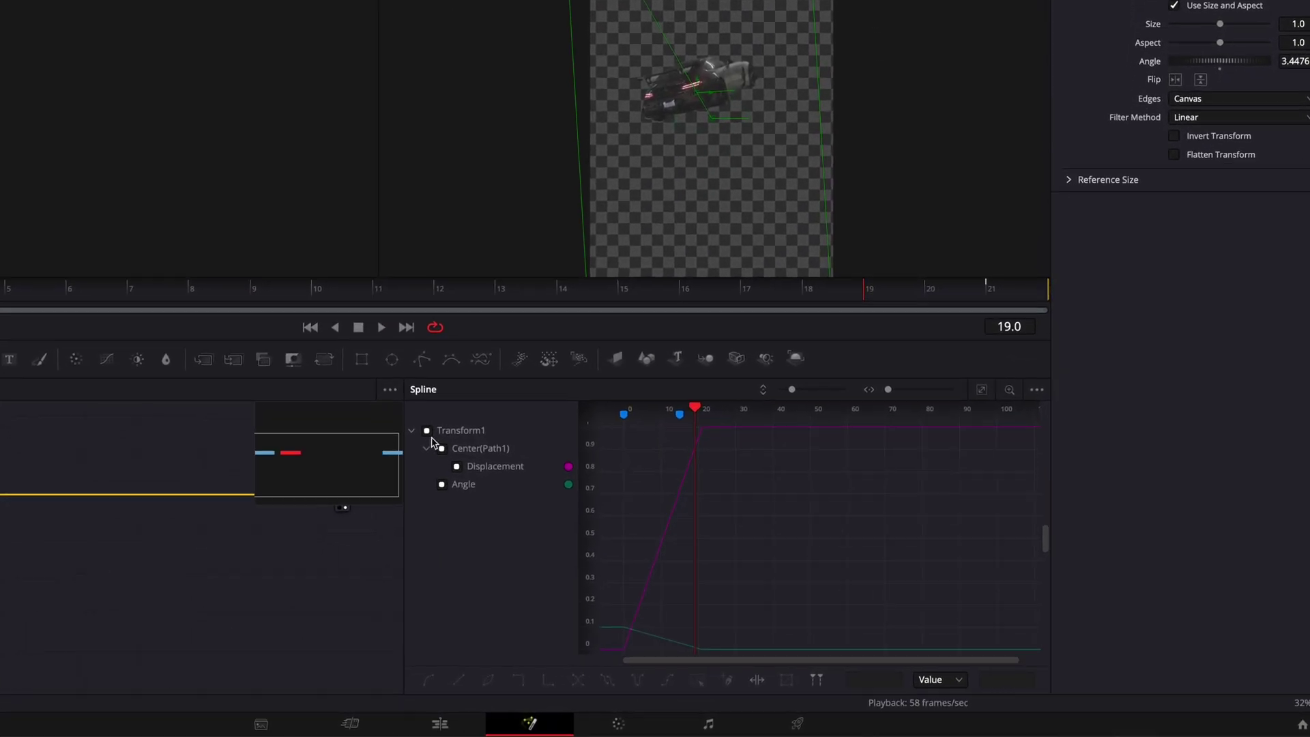
pyautogui.click(442, 448)
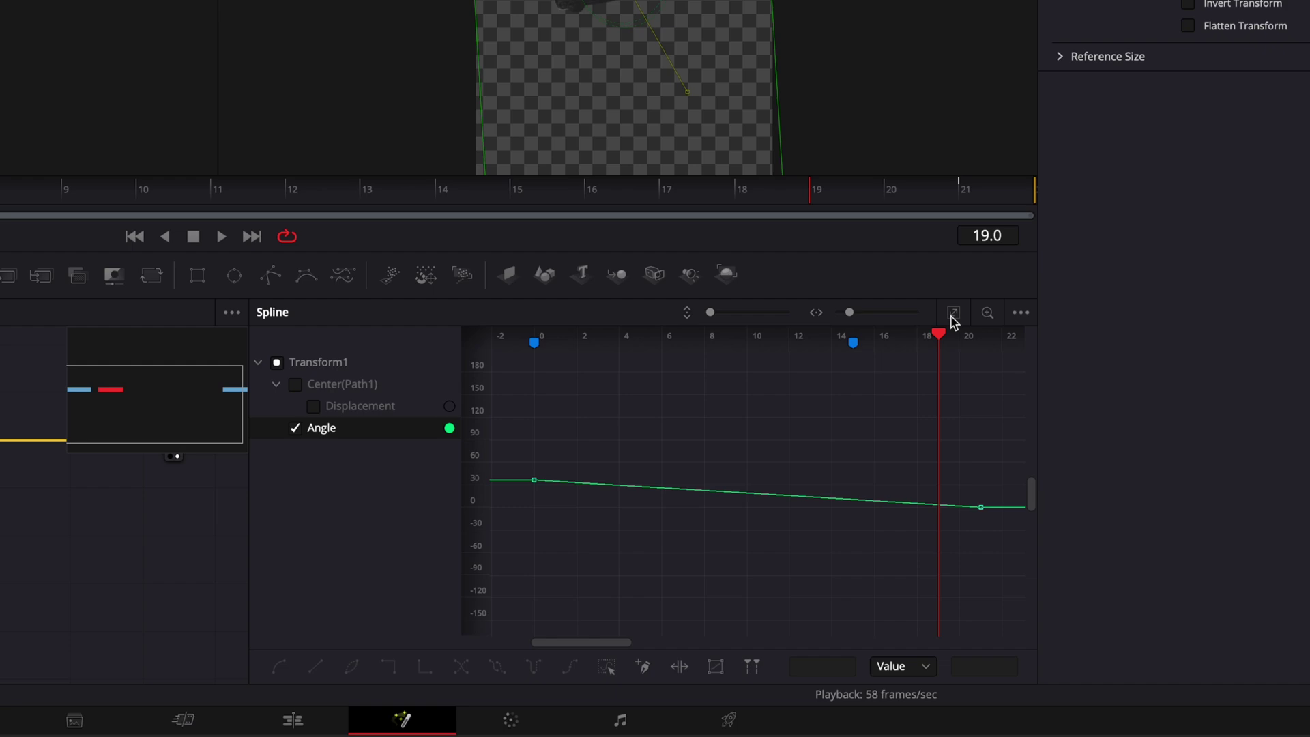
pyautogui.moveTo(831, 613); pyautogui.dragTo(907, 521)
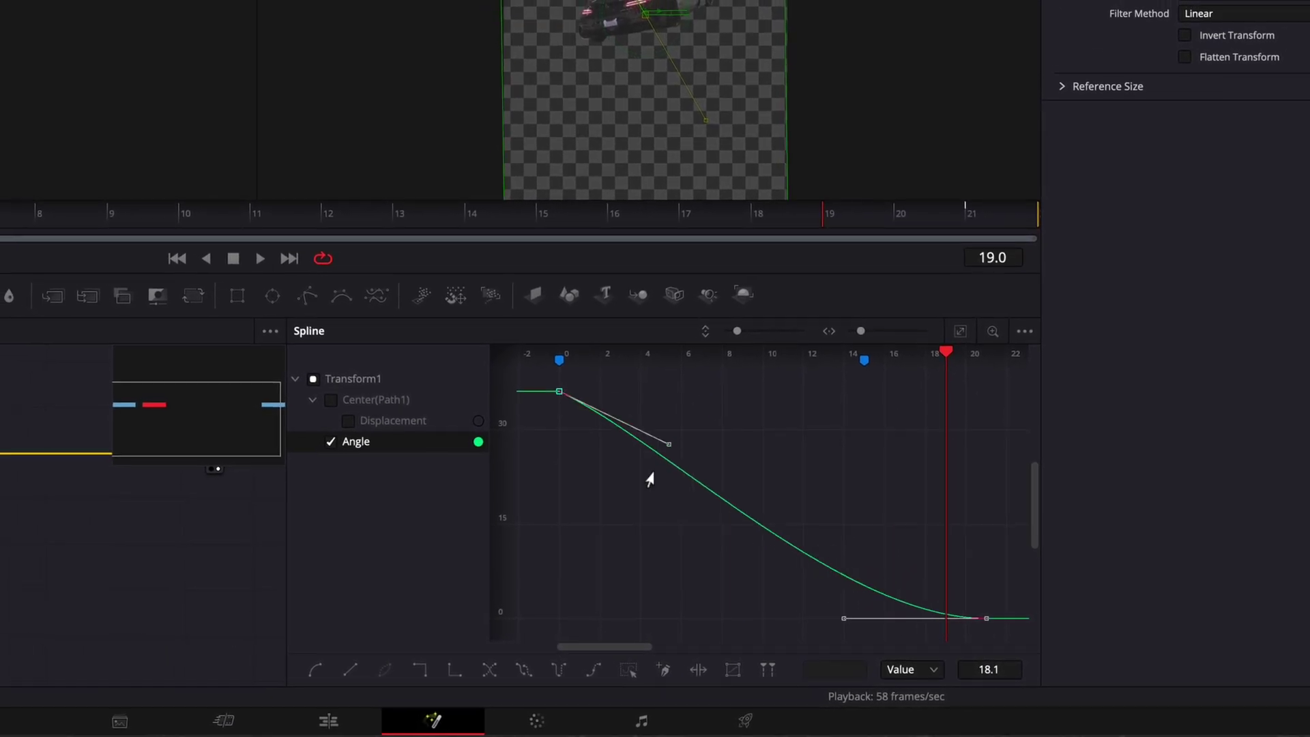
pyautogui.press('space')
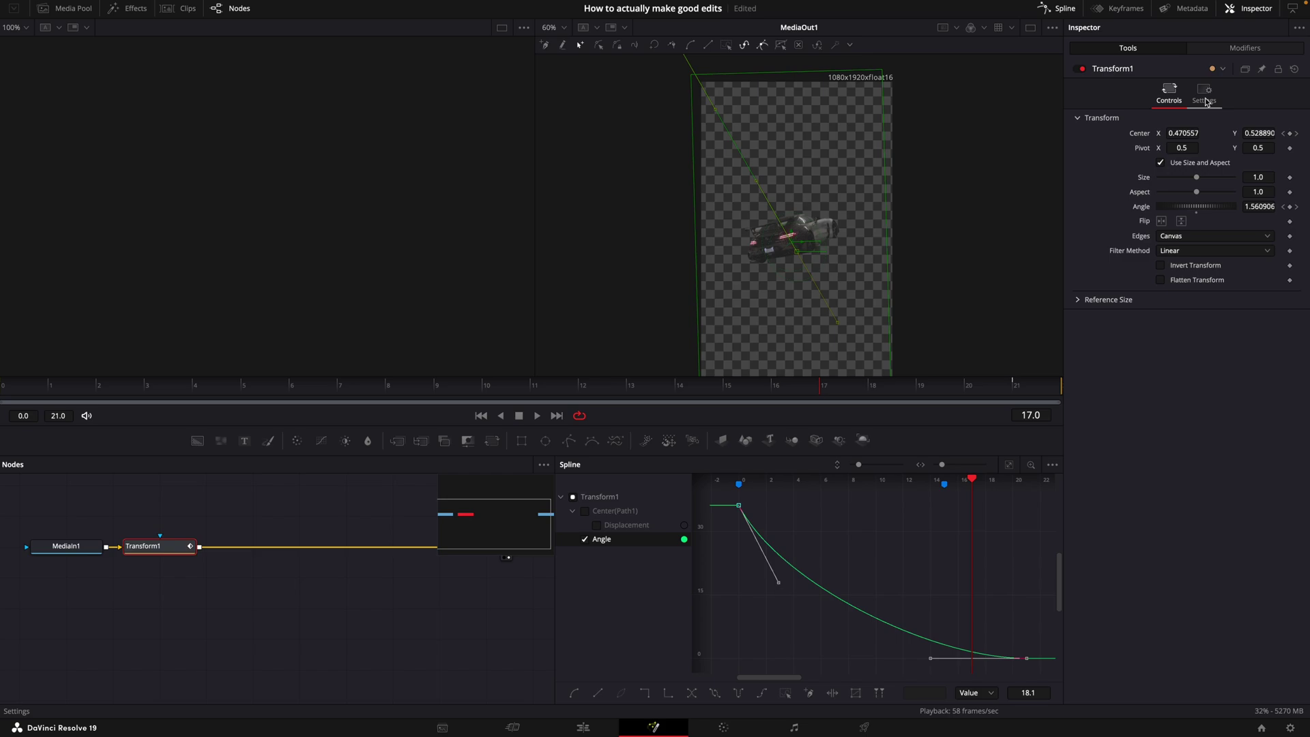
# Step: Enable Transform motion blur with quality 10 and 360 shutter angle
pyautogui.click(1211, 48)
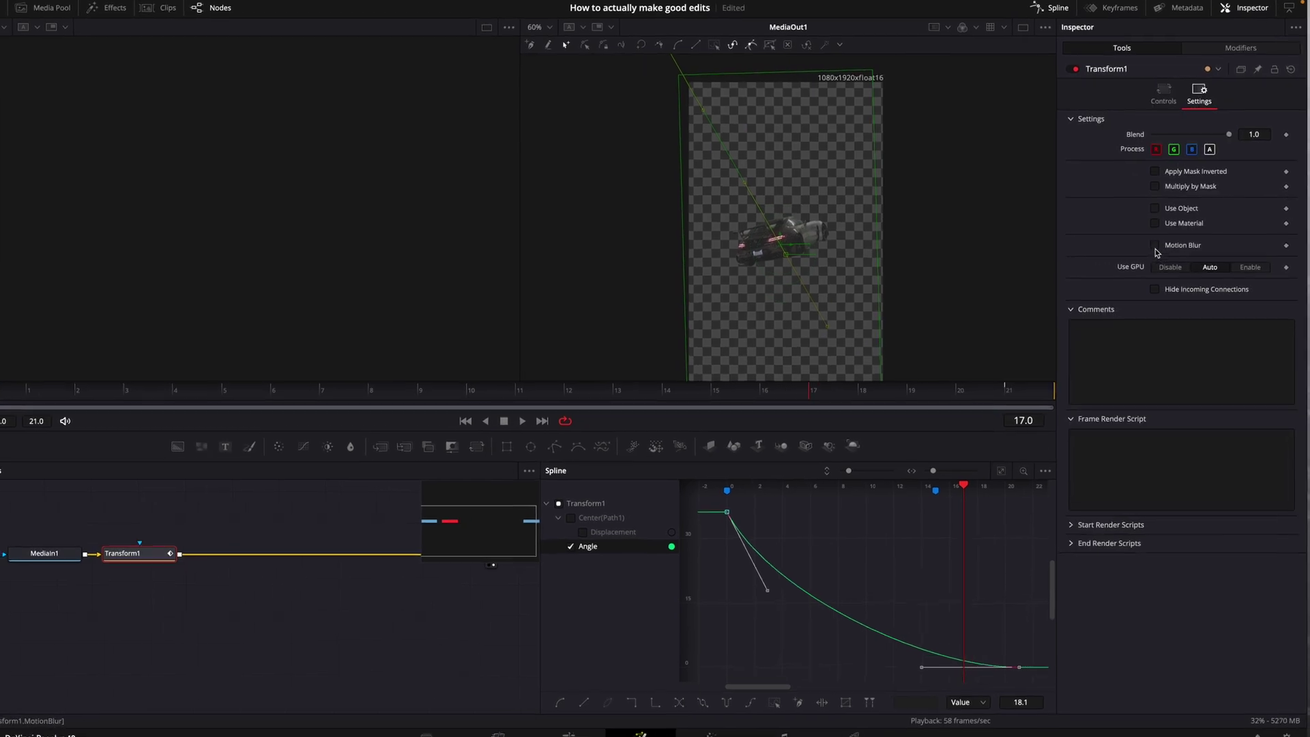
pyautogui.click(1155, 245)
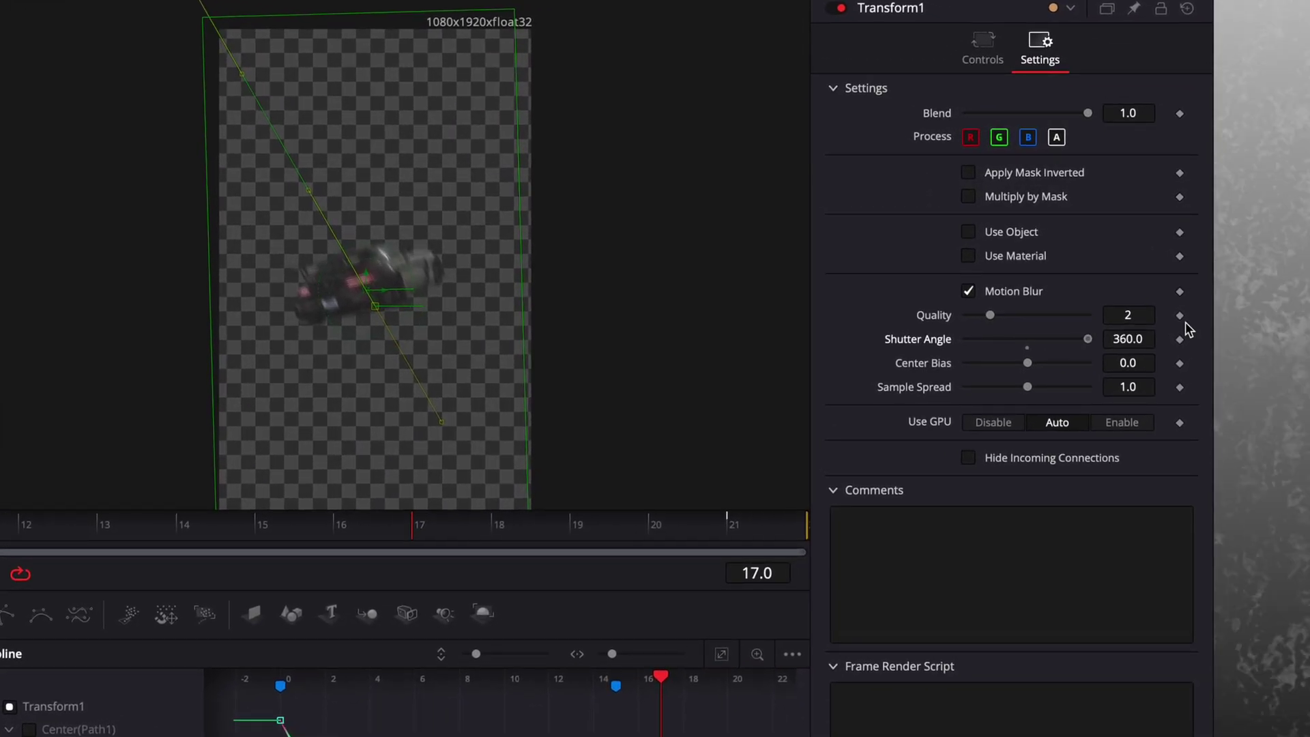
pyautogui.moveTo(991, 315); pyautogui.dragTo(1119, 314)
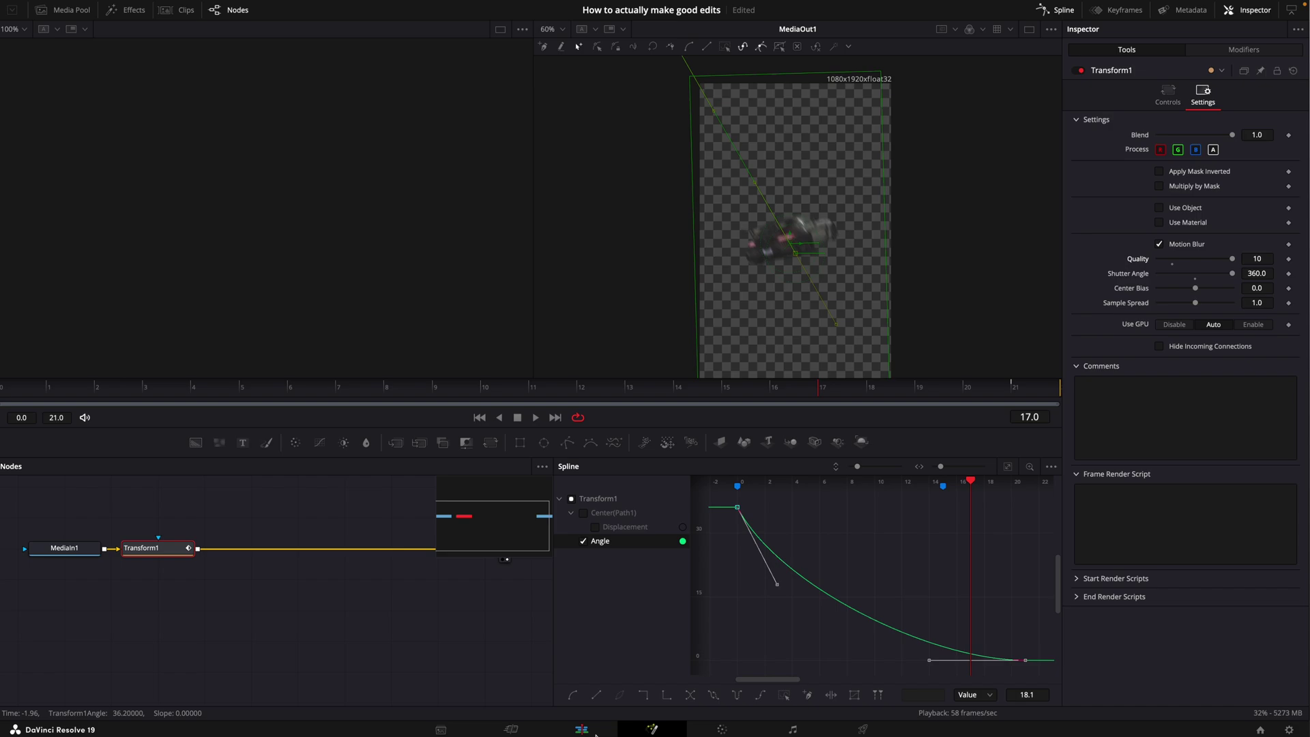
pyautogui.hotkey('shift', '4')
pyautogui.press('space')
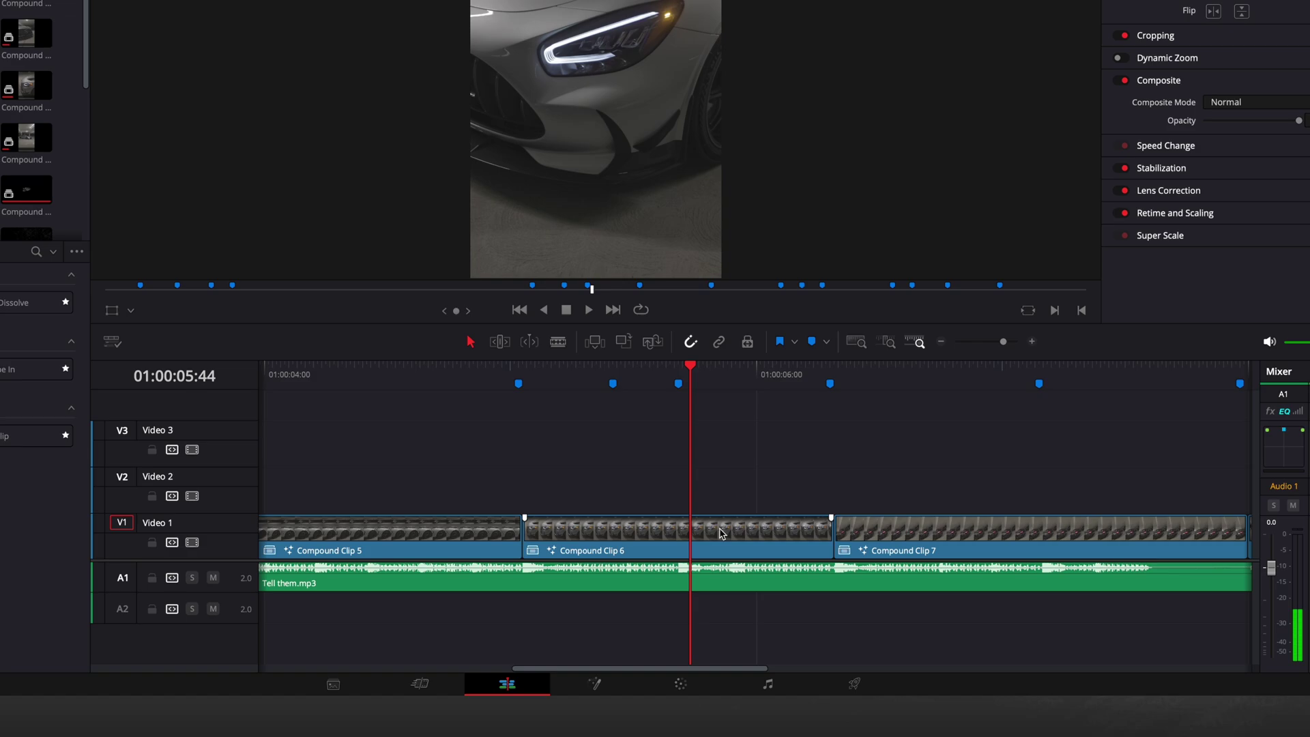
# Step: Duplicate Compound Clip 6 onto Video 2 and draw a Bezier window around its headlight
pyautogui.moveTo(708, 505); pyautogui.dragTo(705, 454)
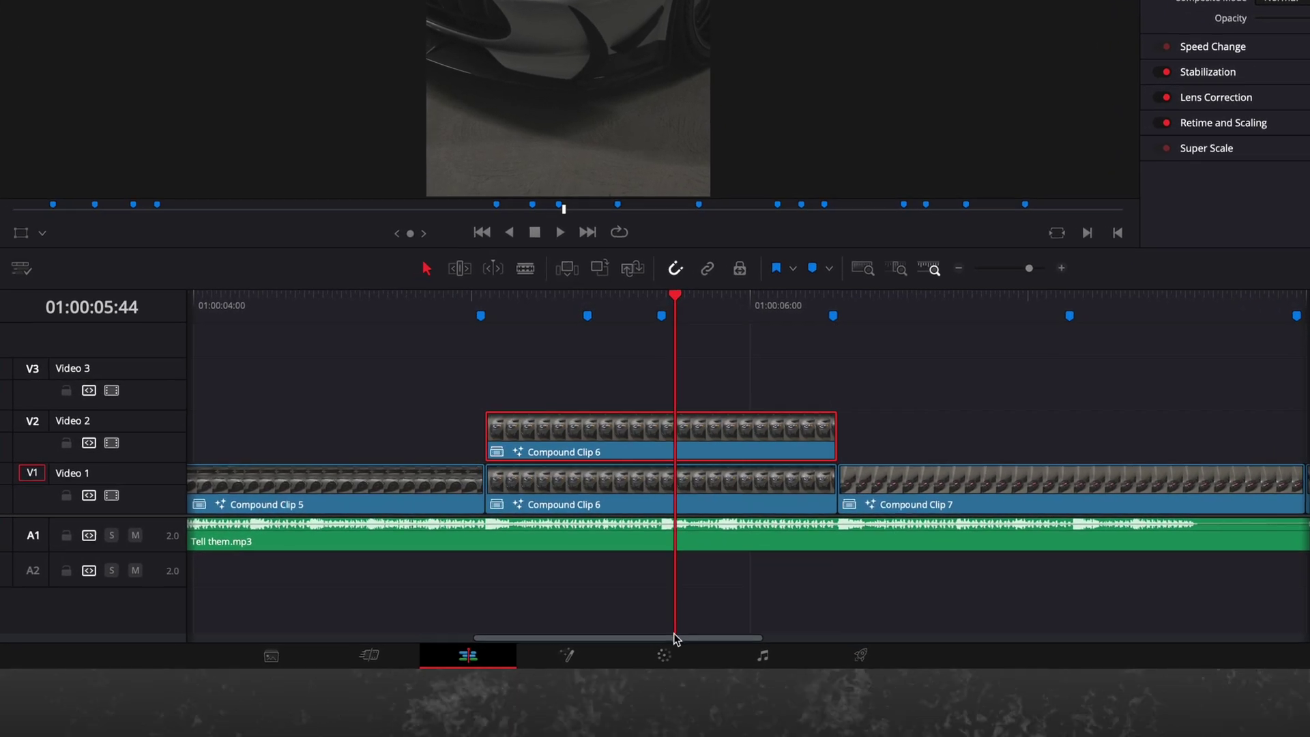
pyautogui.click(737, 652)
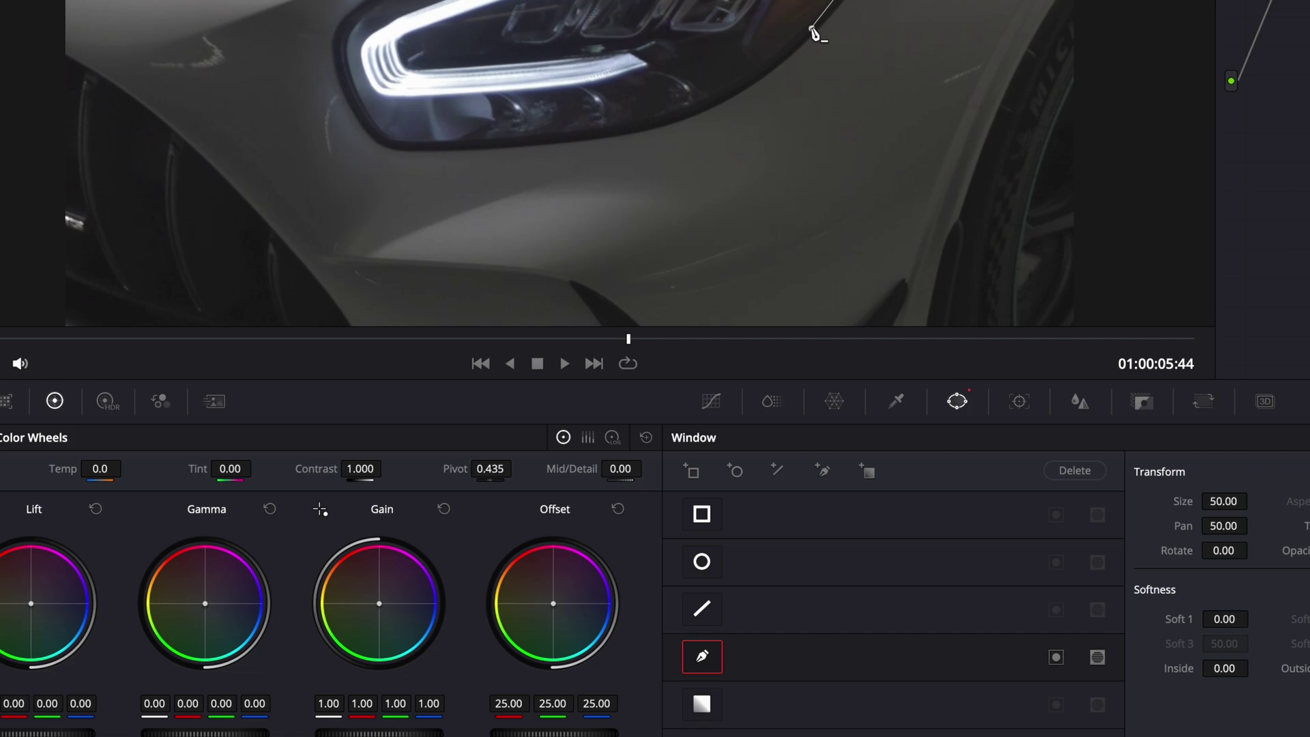
pyautogui.moveTo(683, 155); pyautogui.dragTo(662, 182)
pyautogui.scroll(3, 656, 201)
pyautogui.click(626, 207)
pyautogui.click(552, 220)
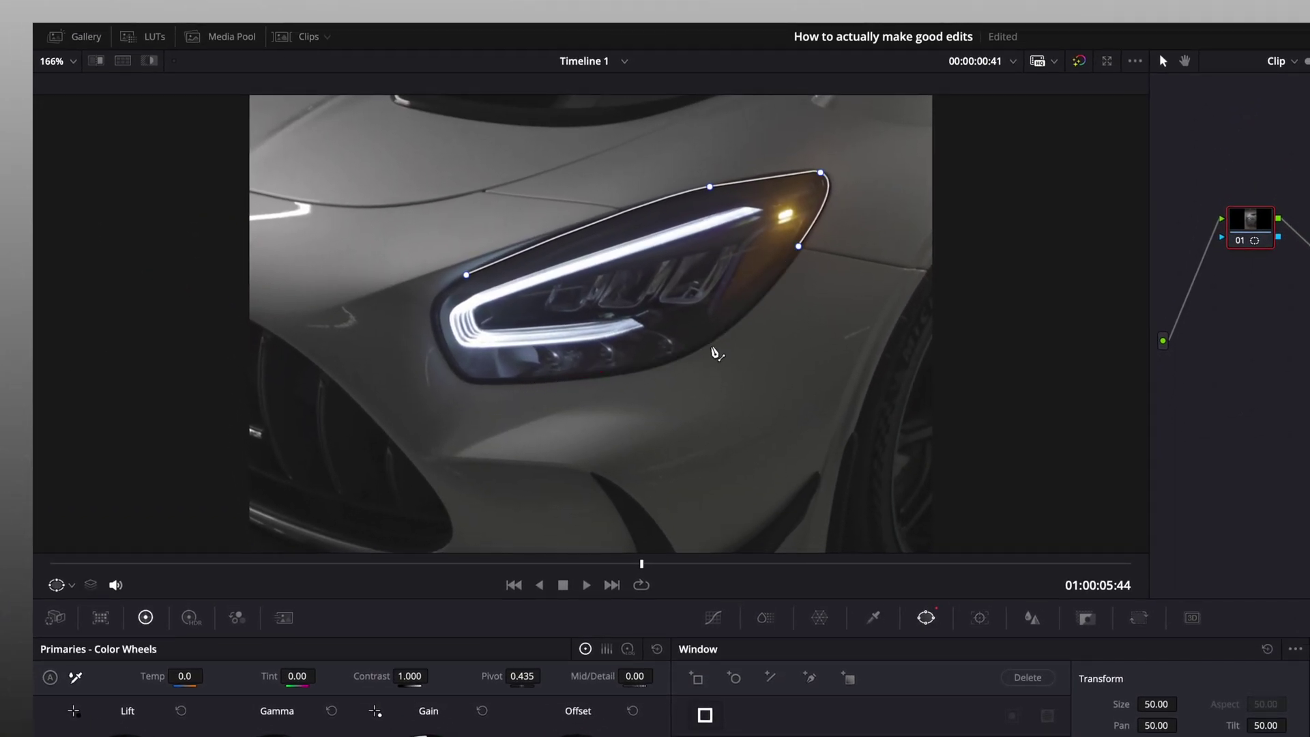
pyautogui.click(691, 351)
pyautogui.click(563, 382)
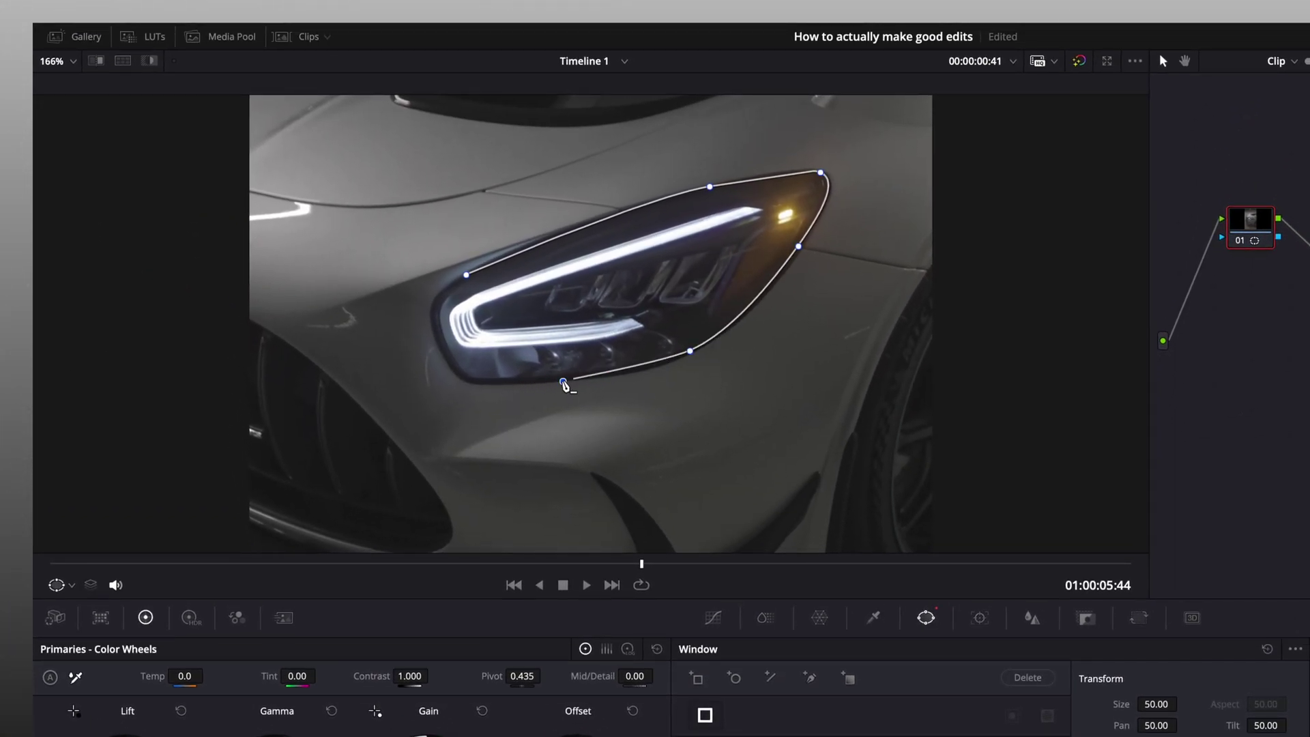
pyautogui.click(466, 274)
# Step: Track the headlight mask through the clip and add an alpha output to the node graph
pyautogui.rightClick(1263, 238)
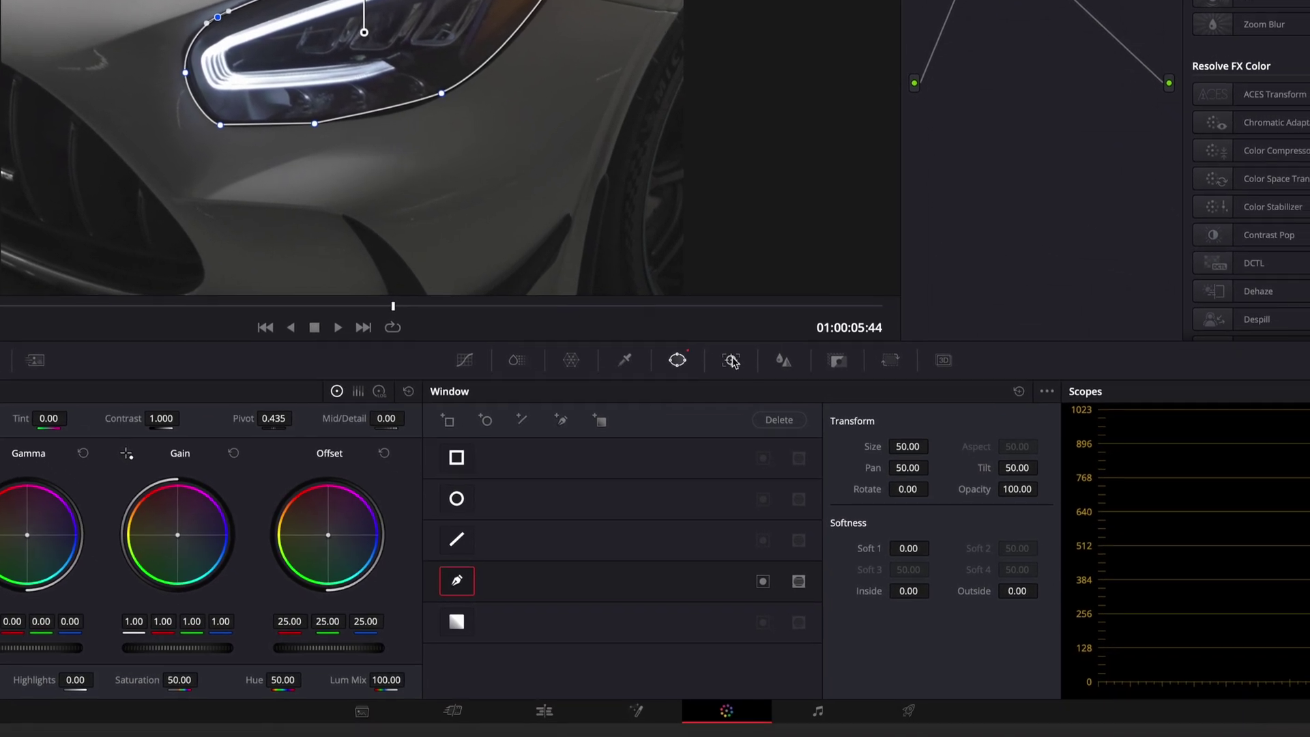
pyautogui.click(926, 562)
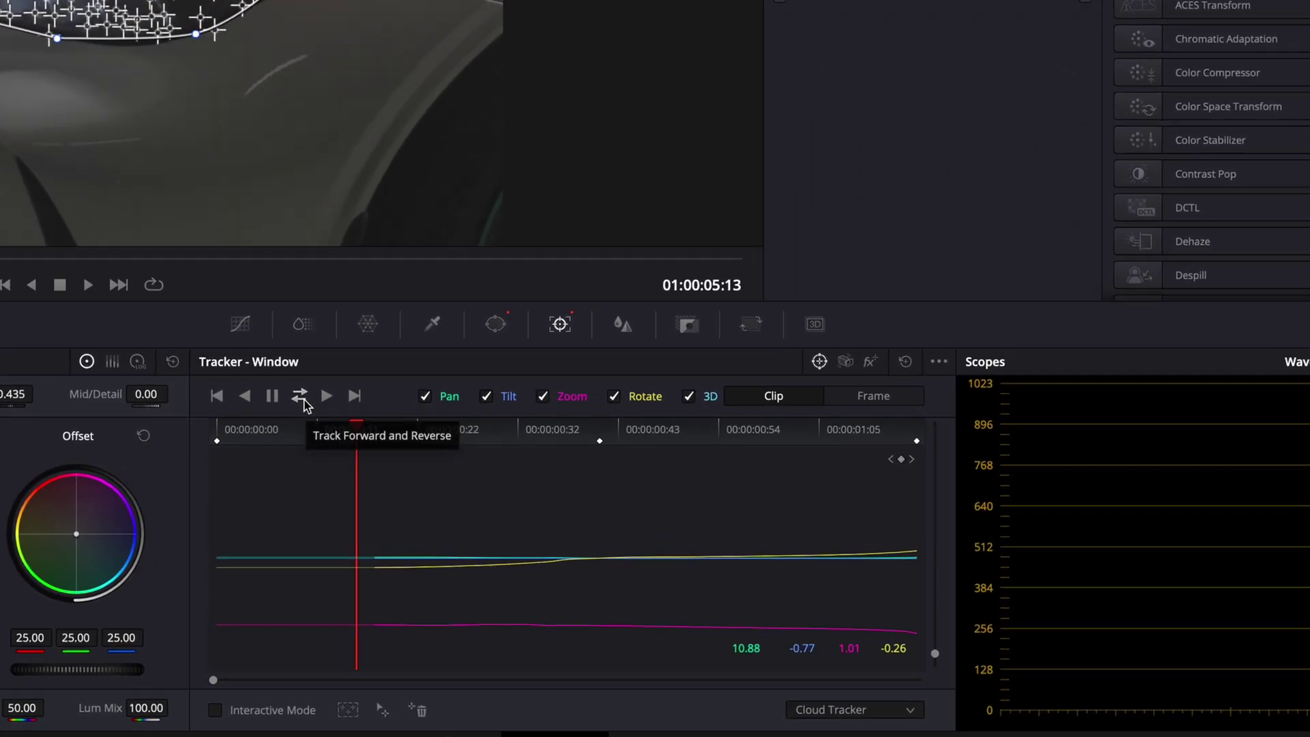
pyautogui.click(791, 386)
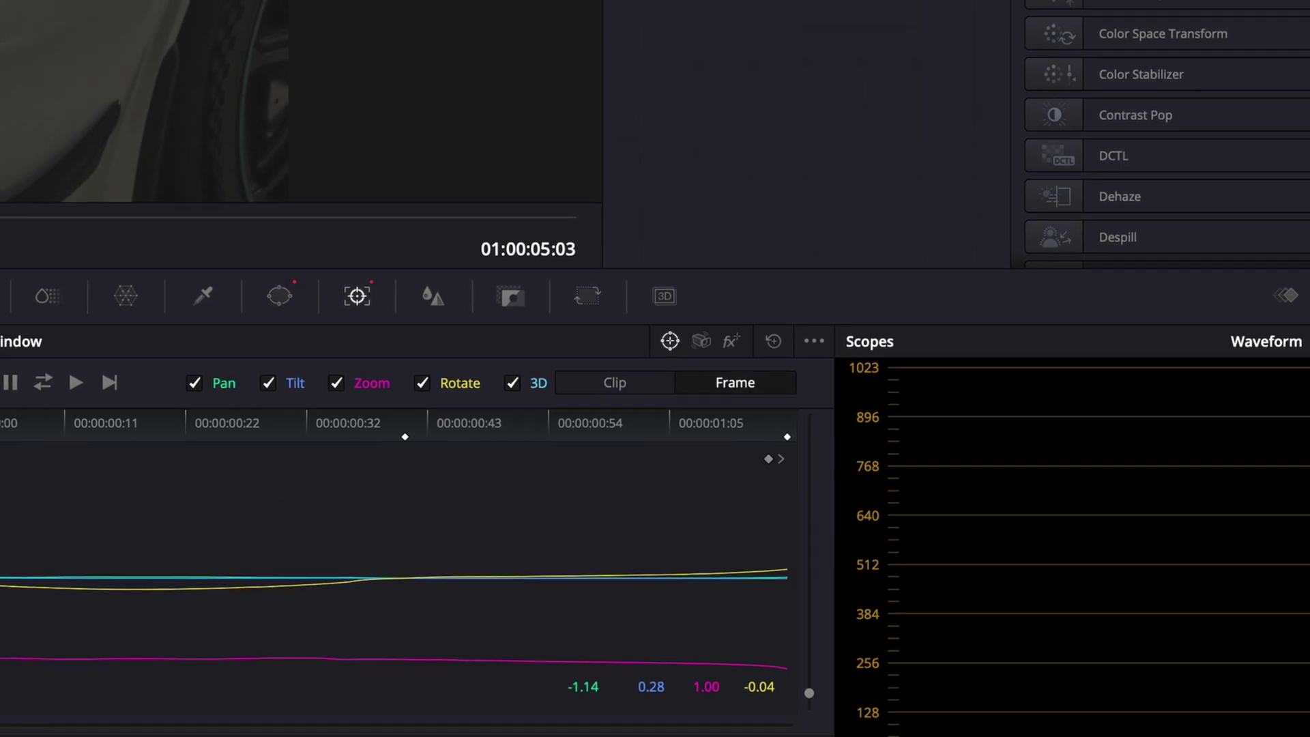
pyautogui.click(207, 436)
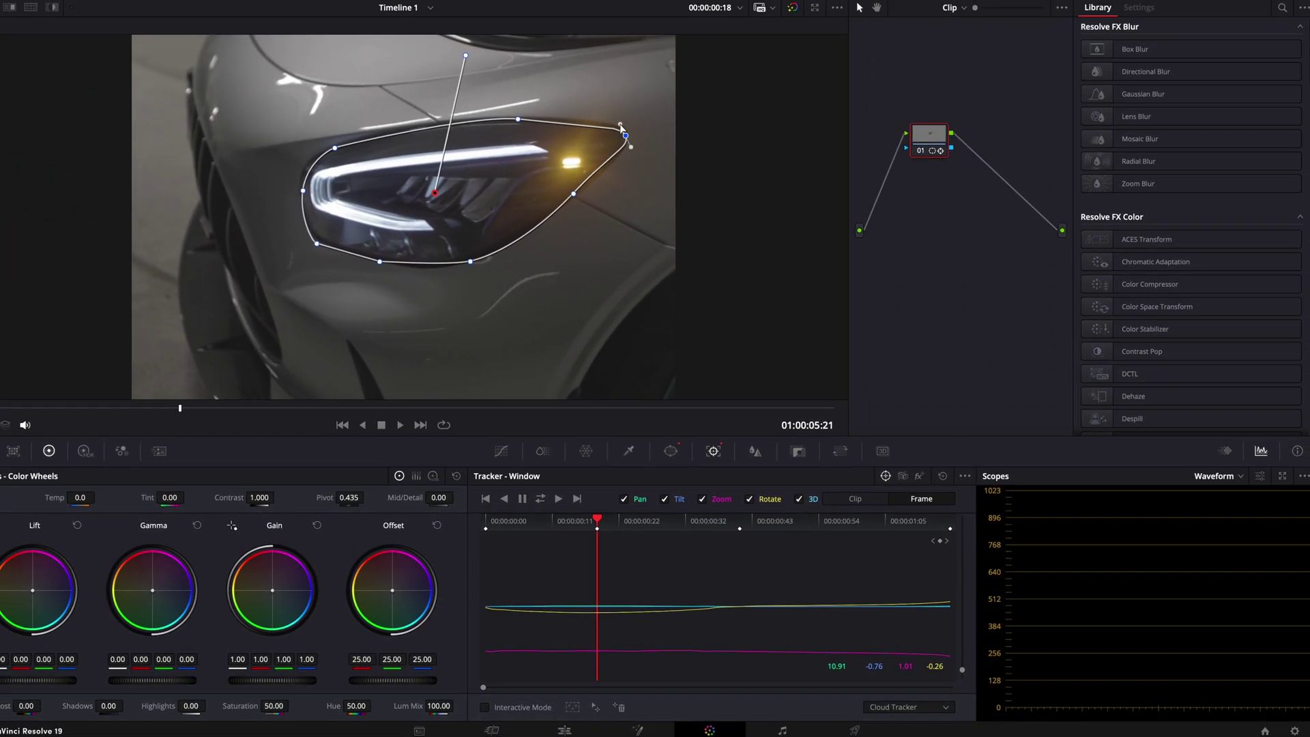
pyautogui.click(741, 524)
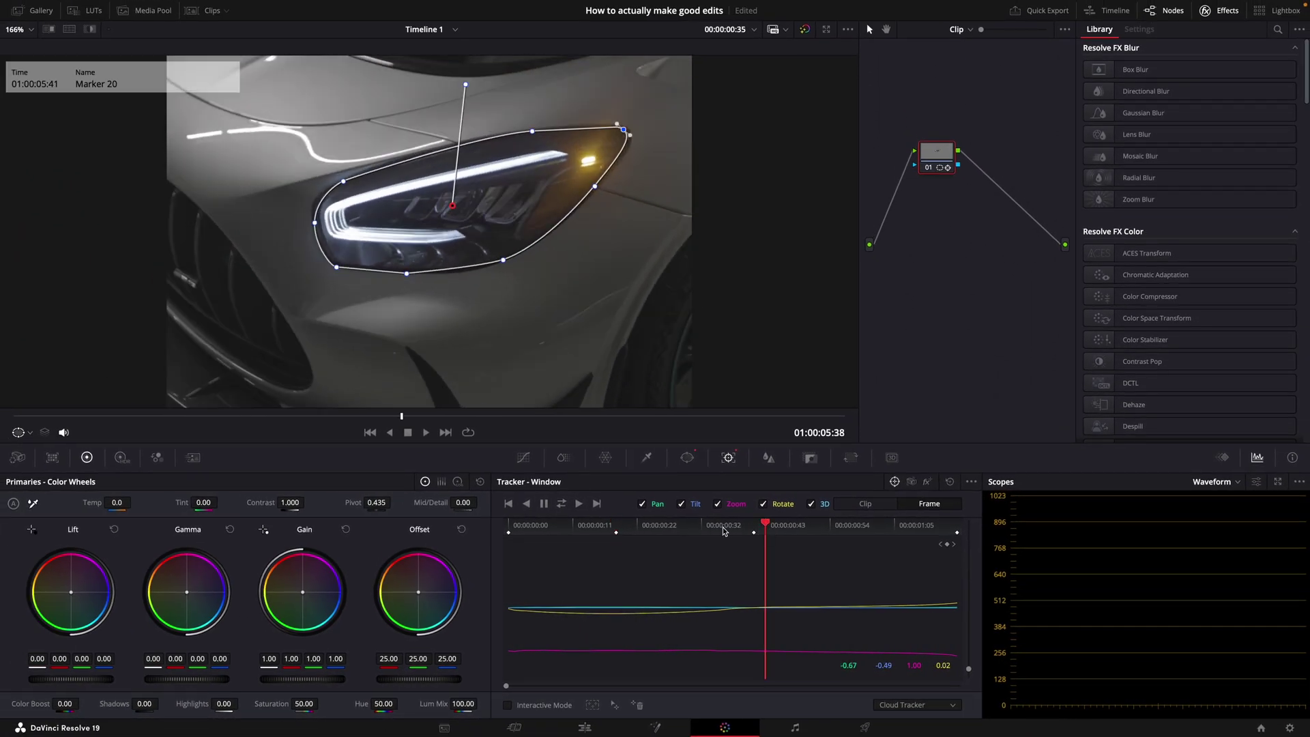
pyautogui.press('space')
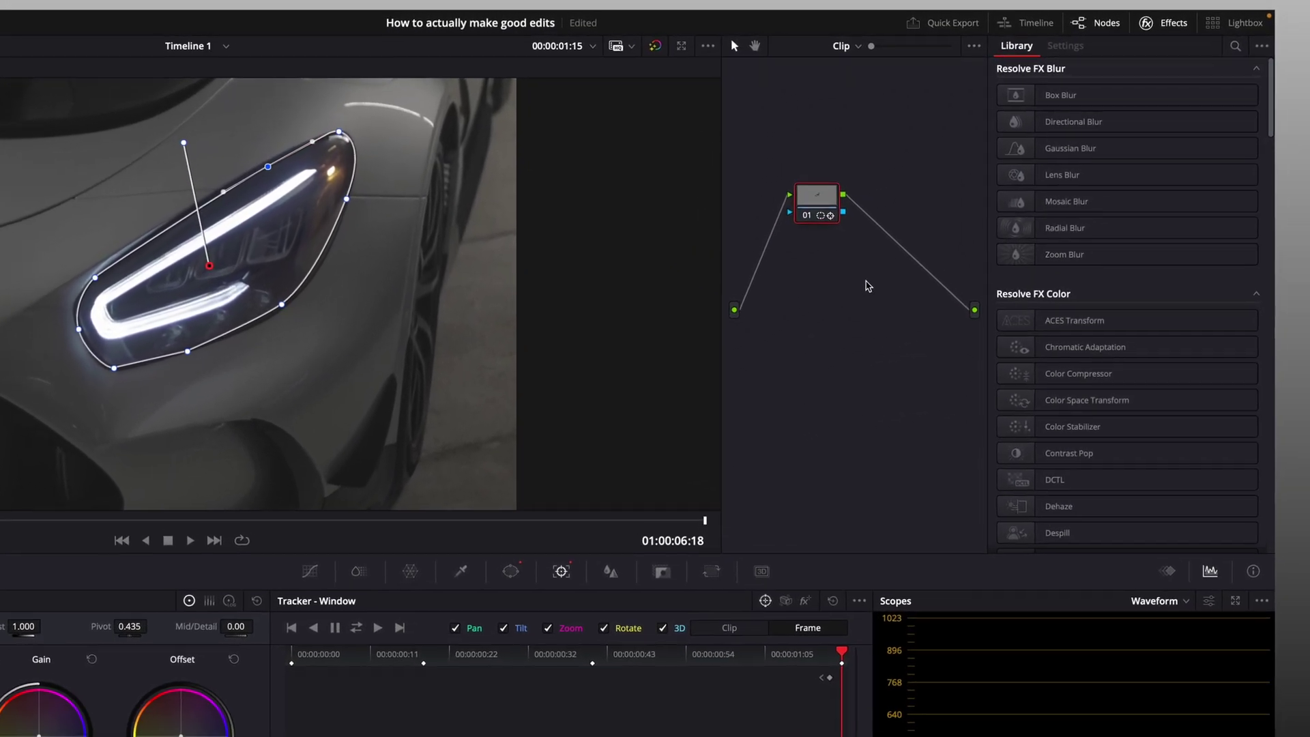
pyautogui.rightClick(1000, 218)
pyautogui.click(916, 385)
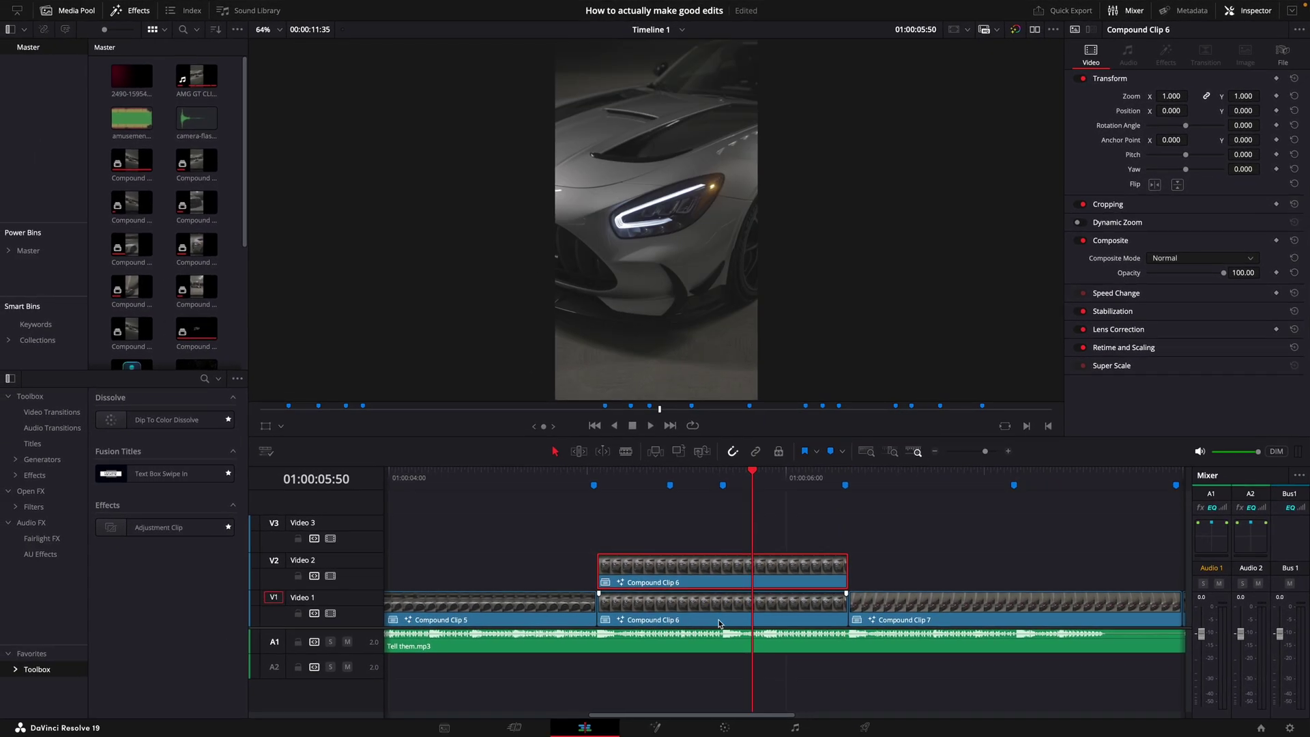
# Step: Replace V1's Compound Clip 6 with a copy of the masked version and disable the upper copy
pyautogui.press('BackSpace')
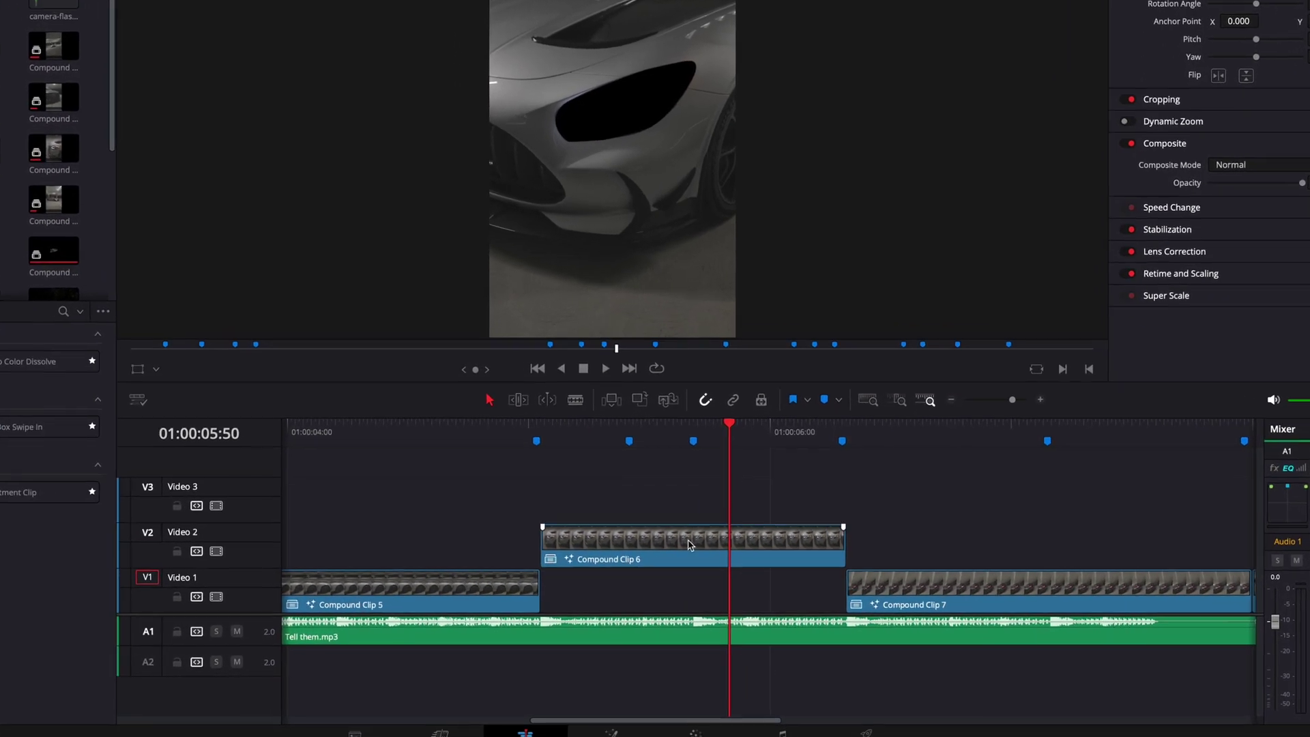
pyautogui.moveTo(674, 524); pyautogui.dragTo(674, 569)
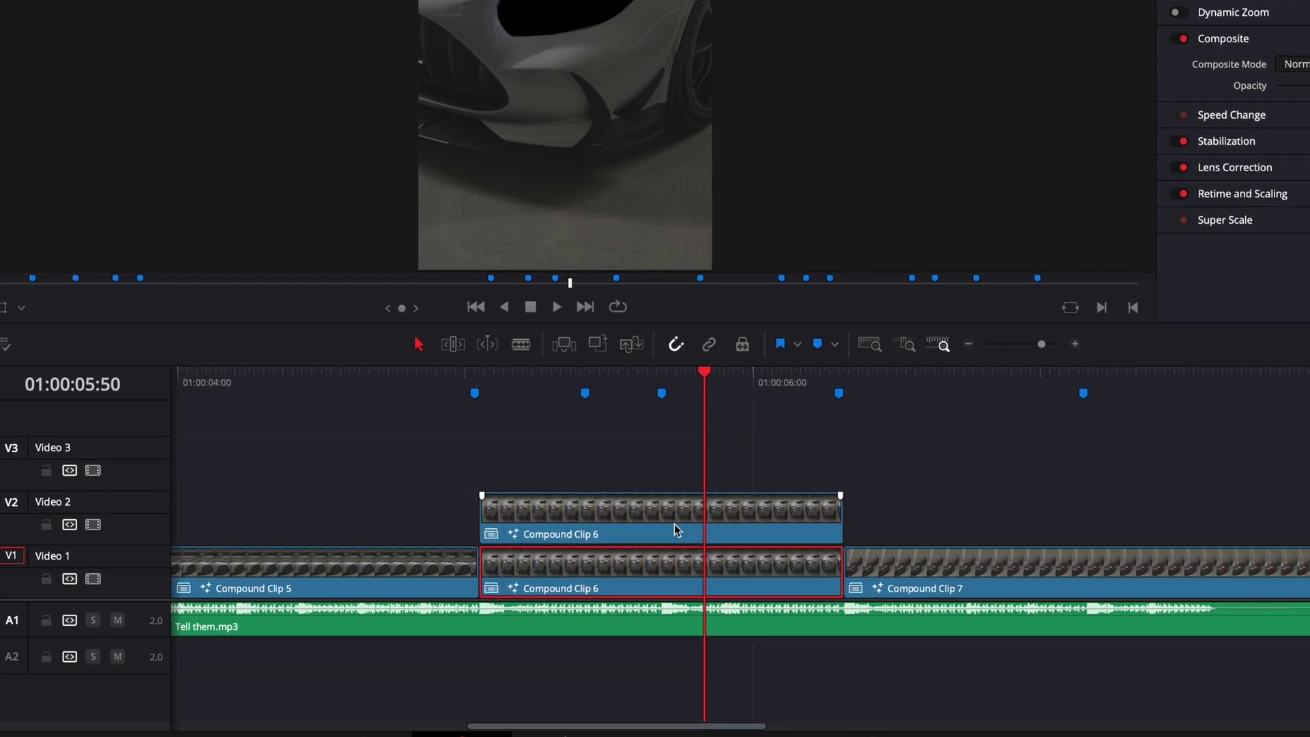
pyautogui.press('d')
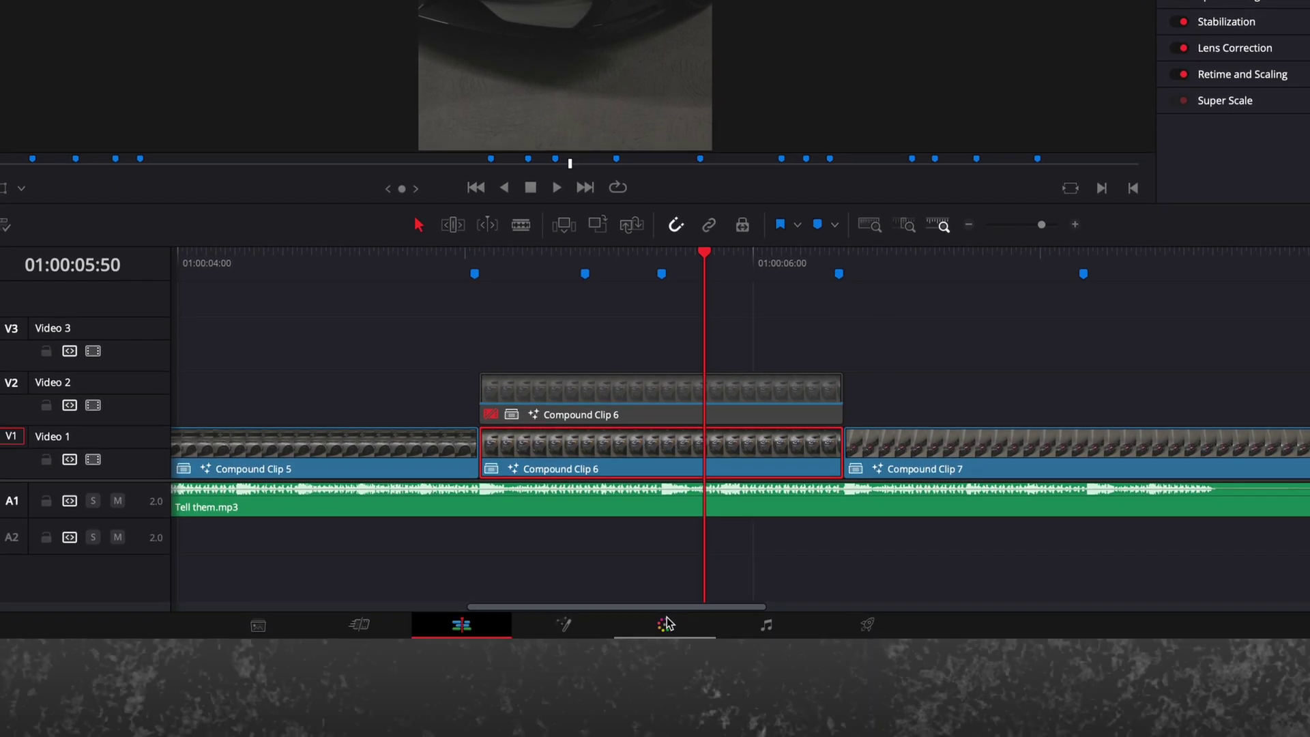
# Step: Invert the lower copy's headlight mask, then re-enable the upper copy
pyautogui.click(666, 624)
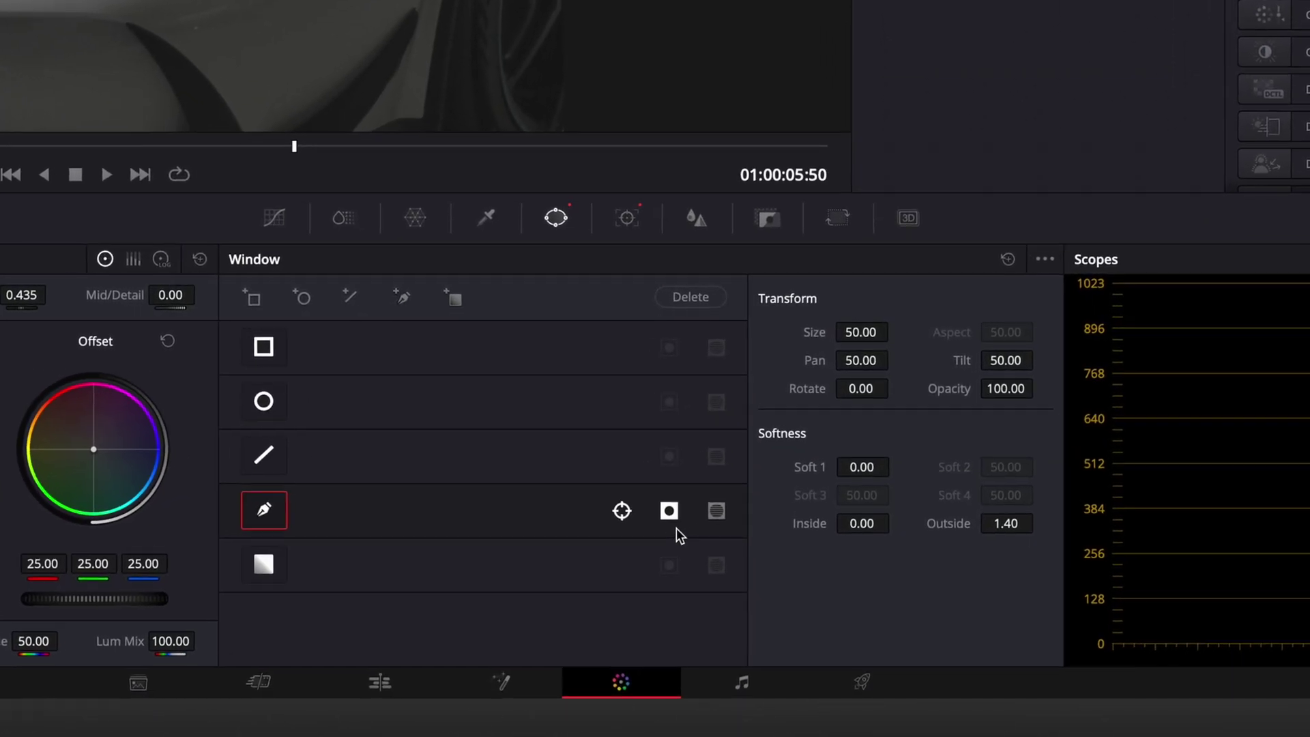
pyautogui.click(668, 512)
pyautogui.click(427, 684)
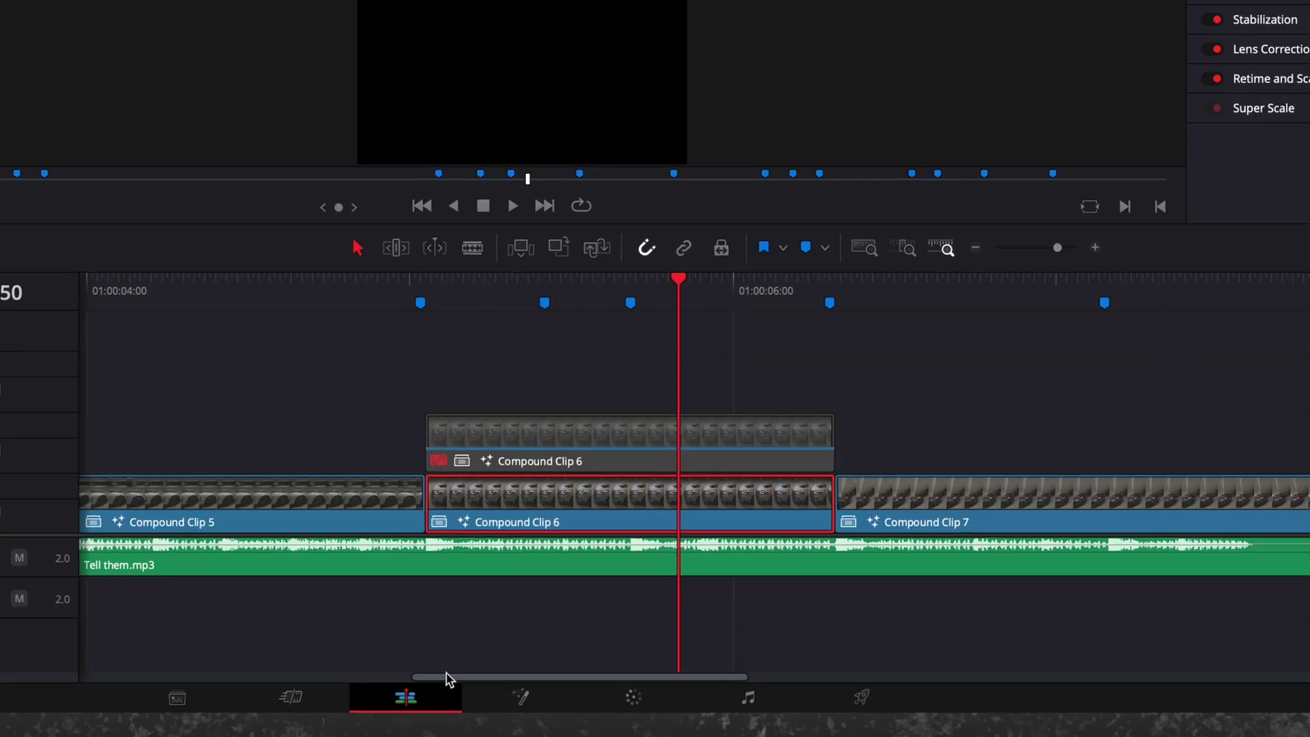
pyautogui.click(653, 438)
pyautogui.press('d')
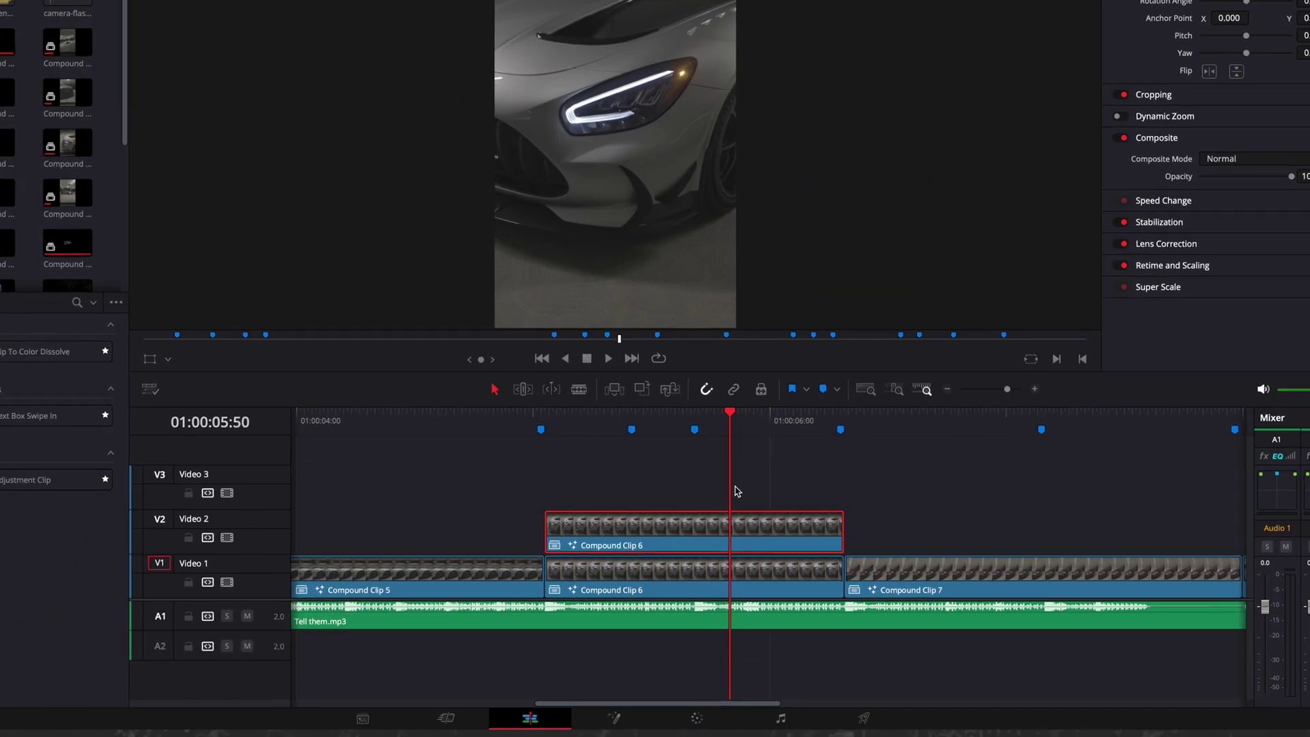
pyautogui.click(667, 434)
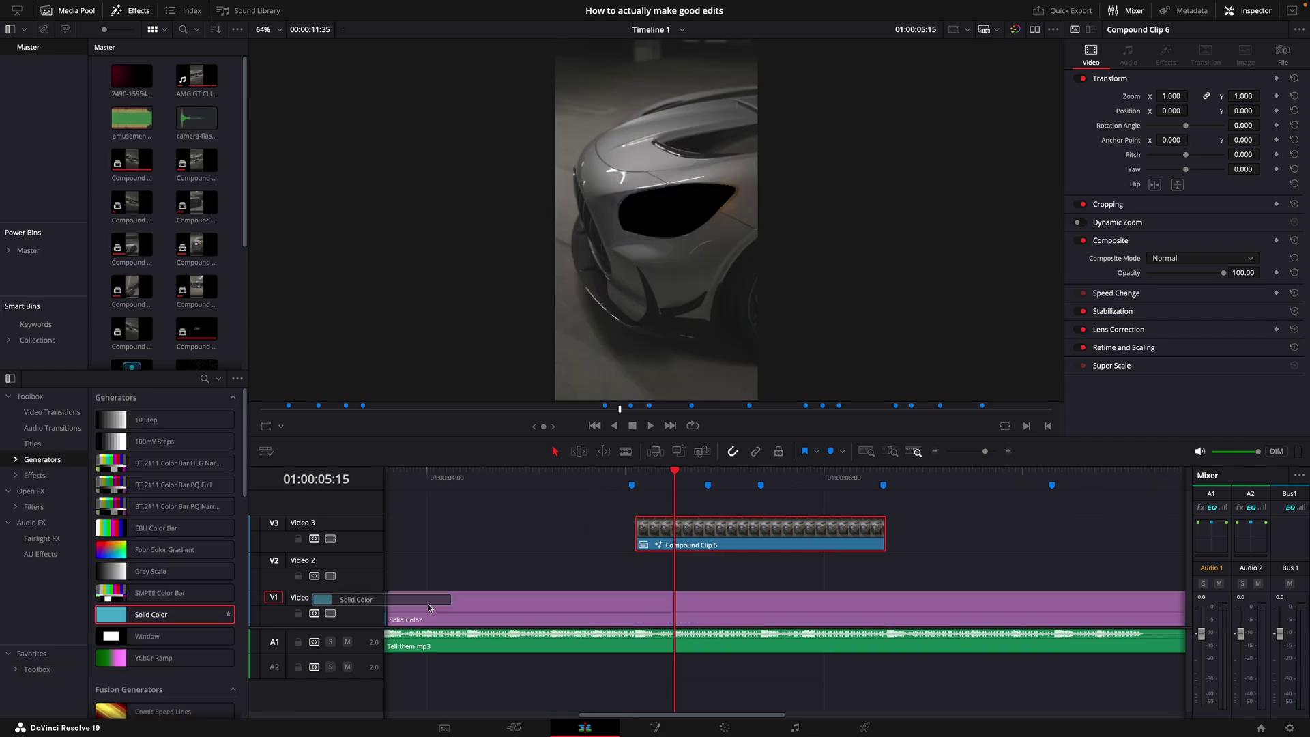
# Step: Place a Solid Color on Video 2 and colour it with a grey sampled from the car body
pyautogui.moveTo(429, 607); pyautogui.dragTo(631, 568)
pyautogui.click(880, 569)
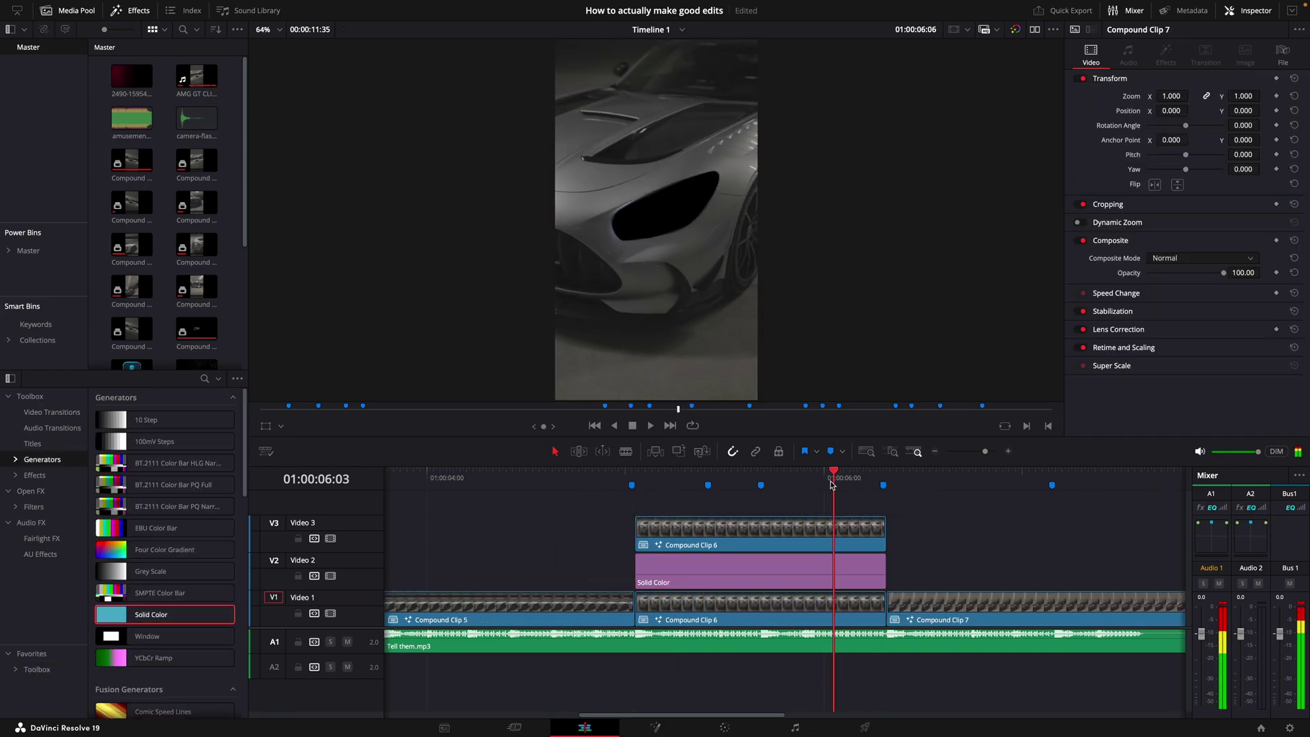
pyautogui.click(1153, 120)
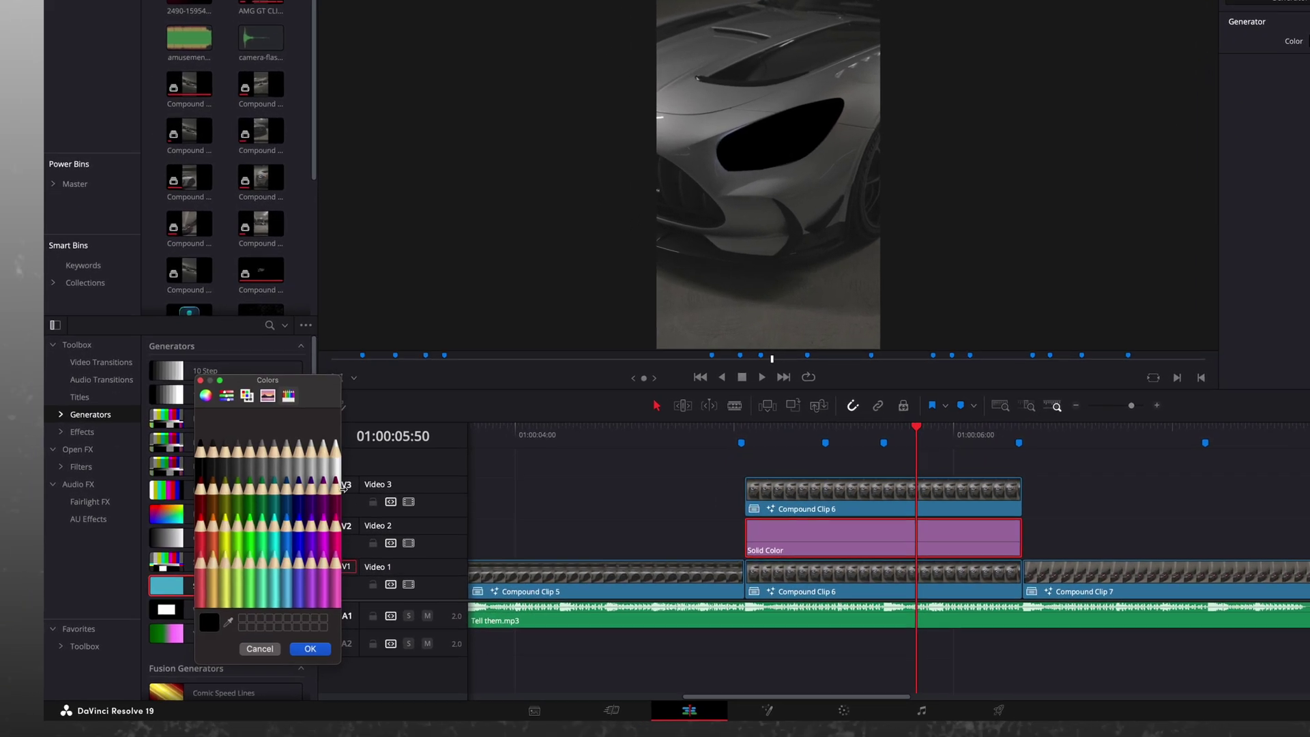
pyautogui.click(205, 395)
pyautogui.click(228, 622)
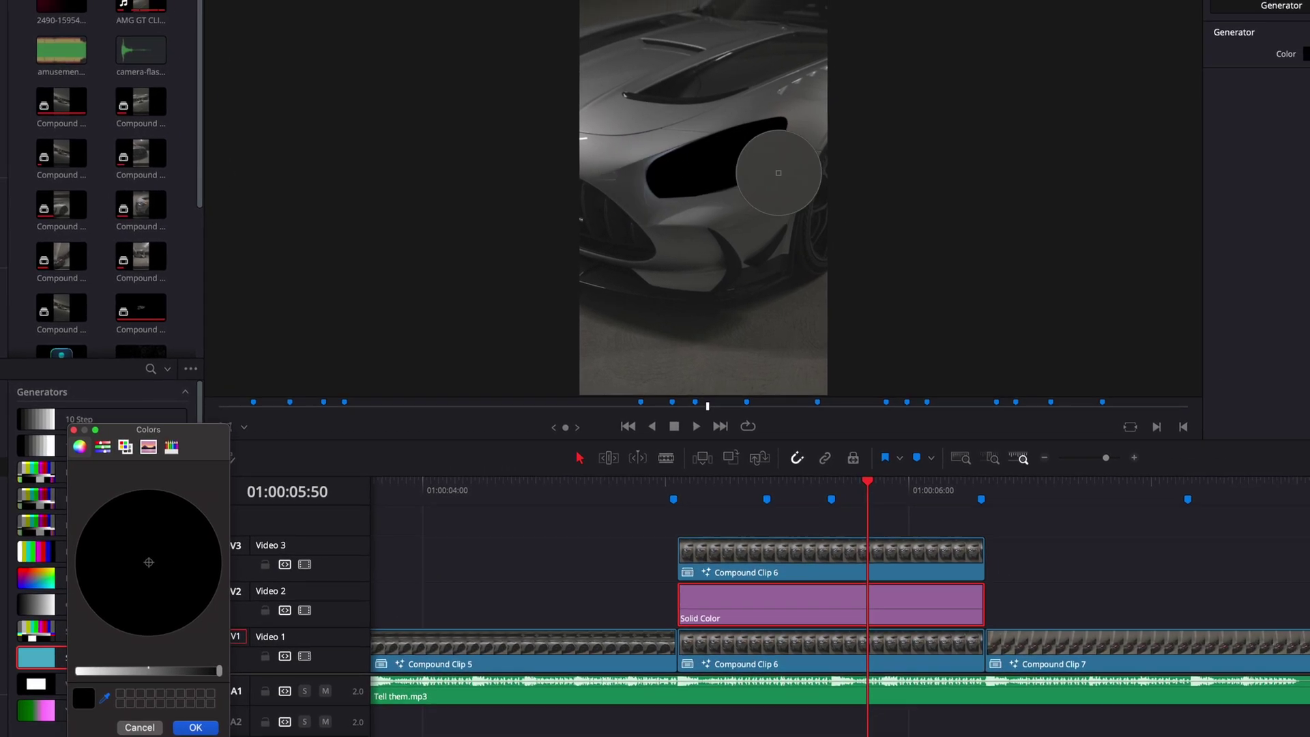
pyautogui.click(731, 131)
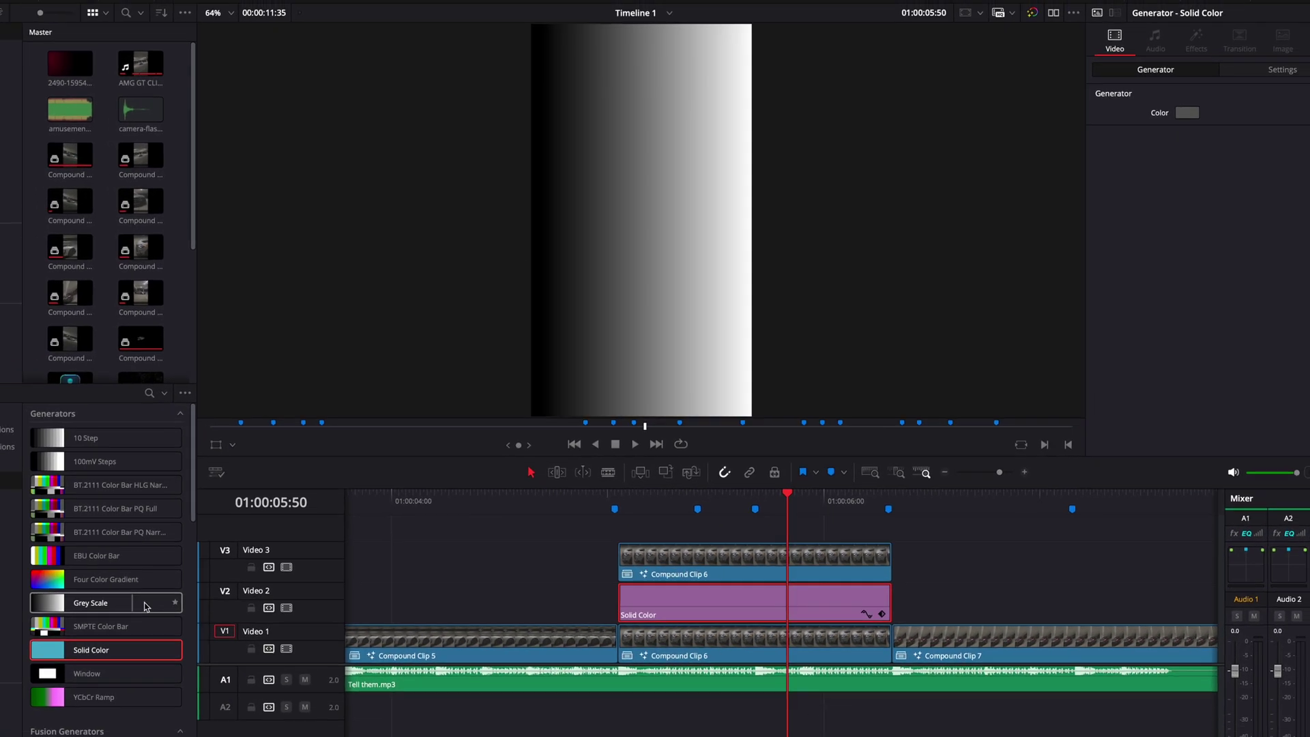
pyautogui.press('Left')
pyautogui.press('Left')
pyautogui.press('Left')
pyautogui.press('Left')
pyautogui.press('Left')
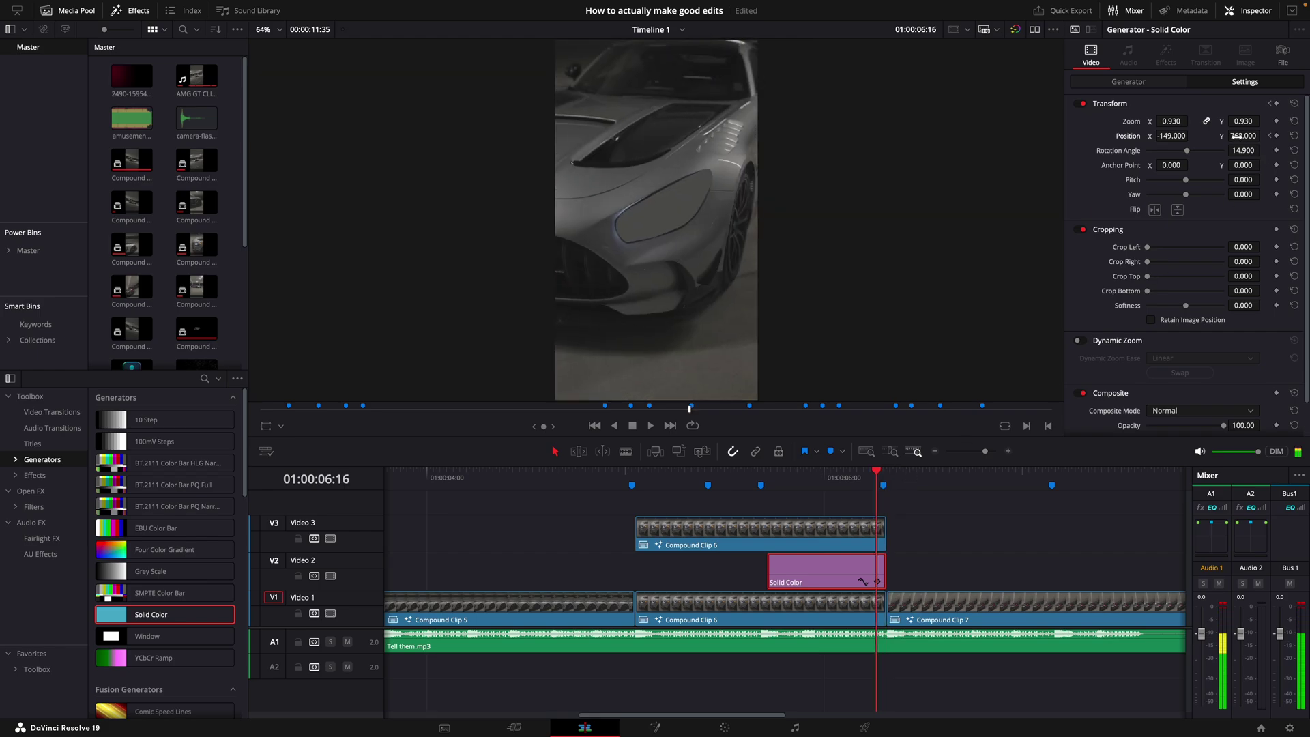
pyautogui.moveTo(876, 471); pyautogui.dragTo(858, 465)
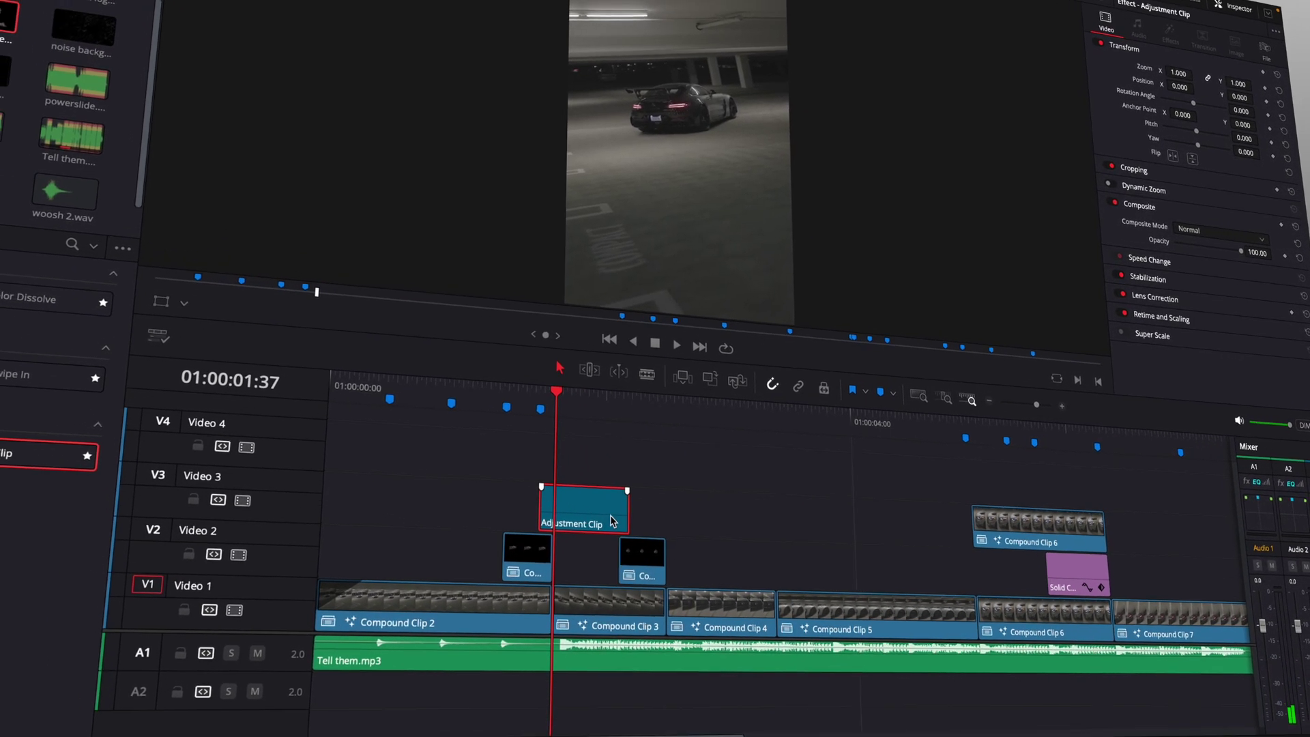
# Step: Drop an Adjustment Clip onto Video 3 at Marker 4
pyautogui.click(544, 390)
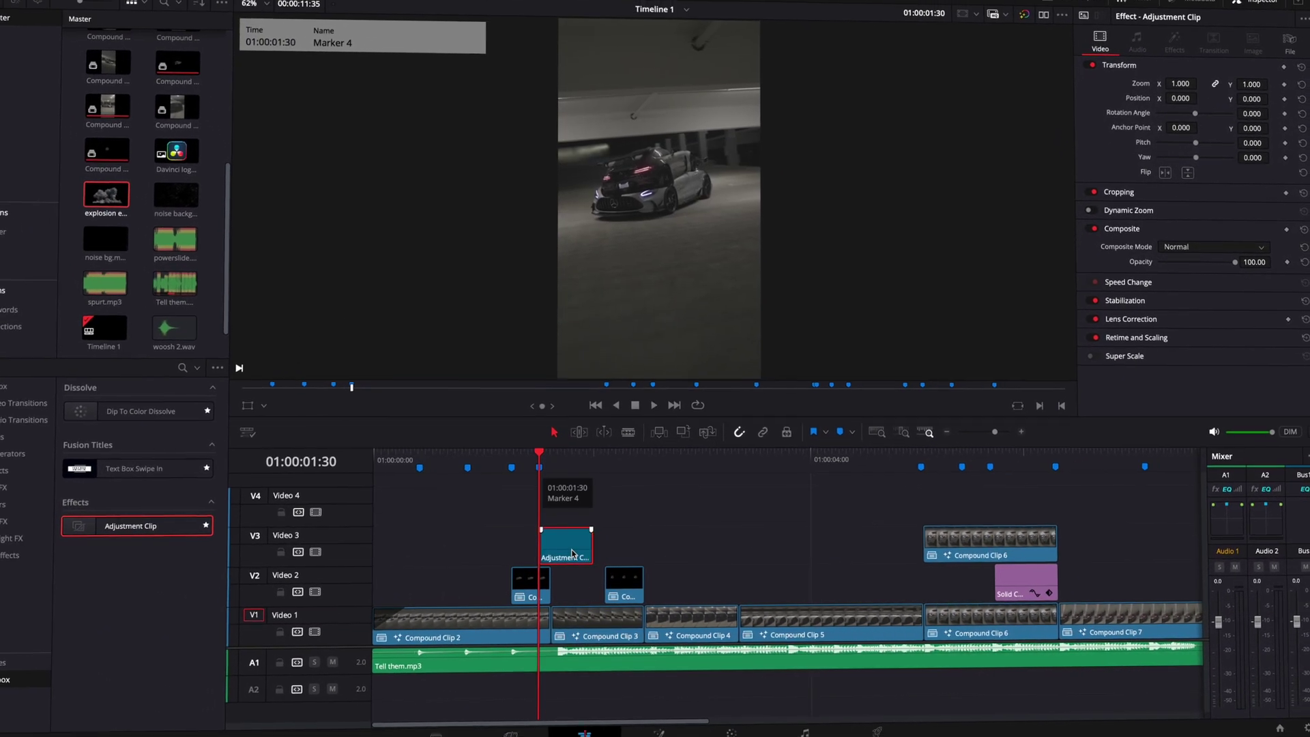
# Step: Add a Camera Shake node to the adjustment clip and key Overall Strength 0 at frame 0
pyautogui.click(655, 728)
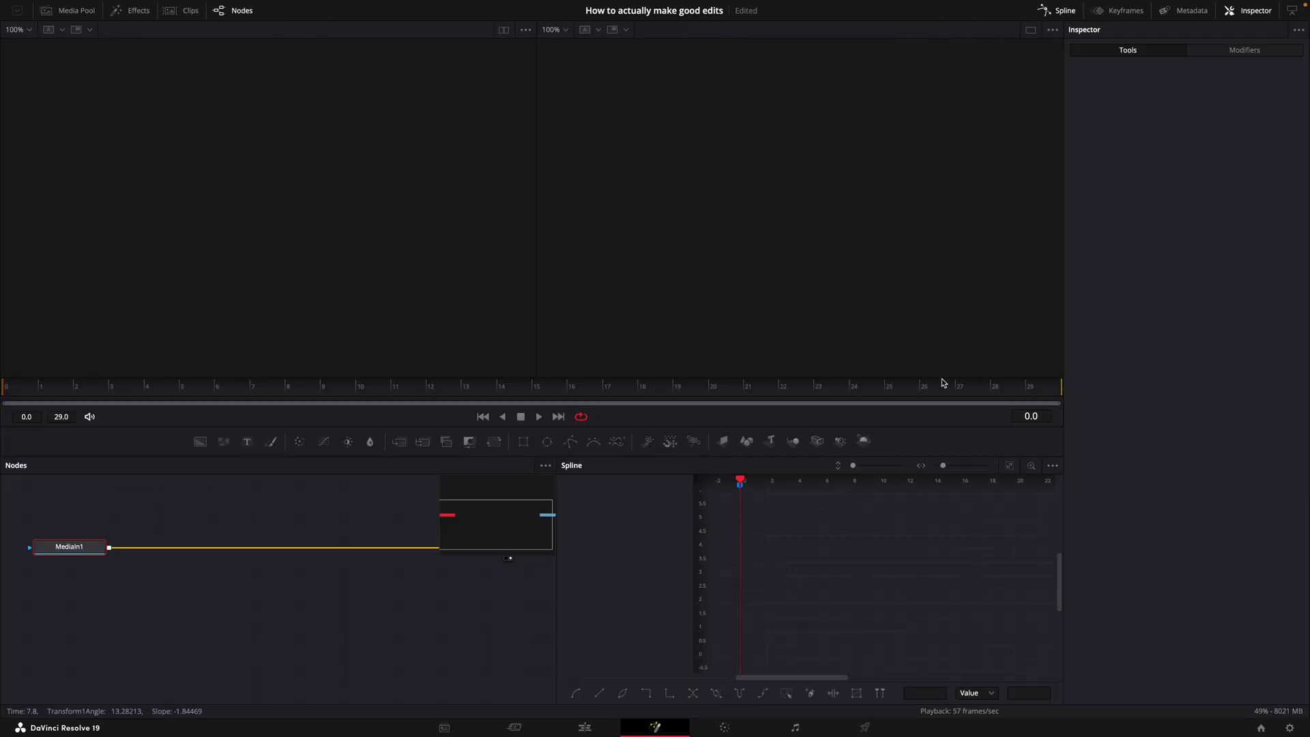
pyautogui.hotkey('shift', 'space')
pyautogui.write('trans')
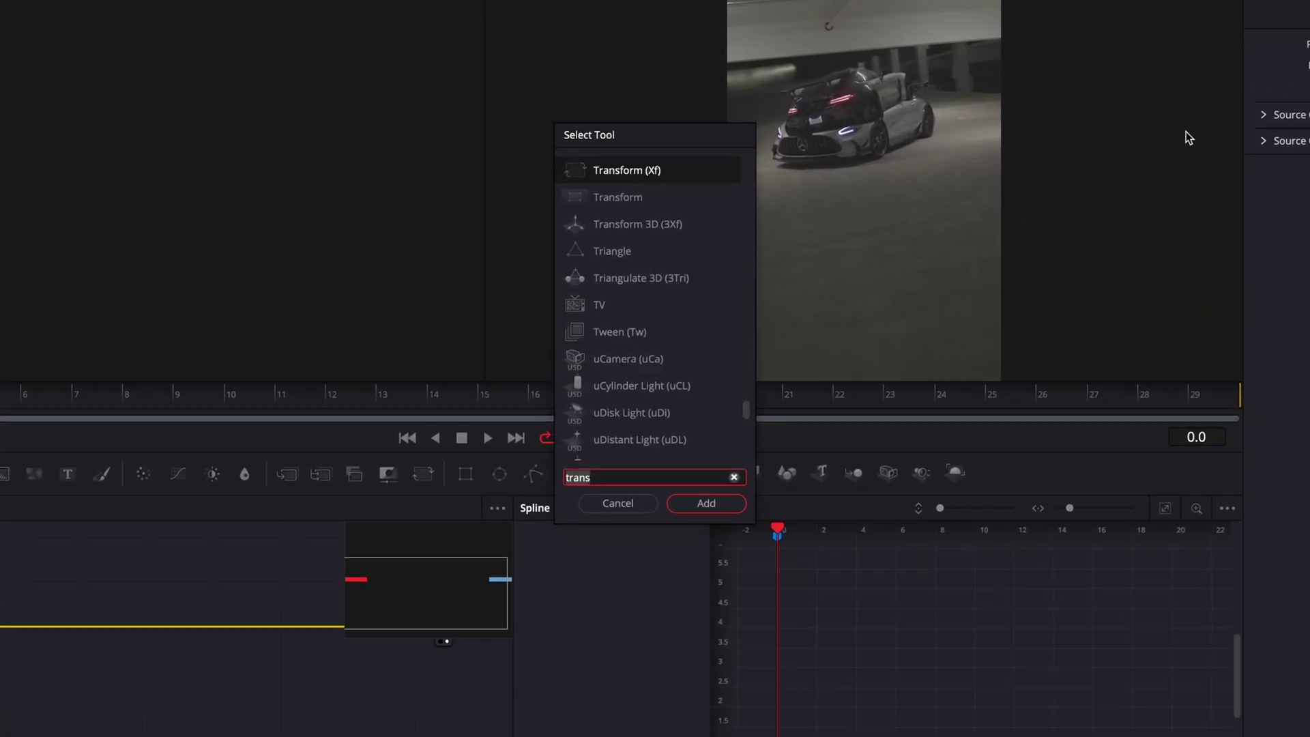
pyautogui.write('mera')
pyautogui.press('Return')
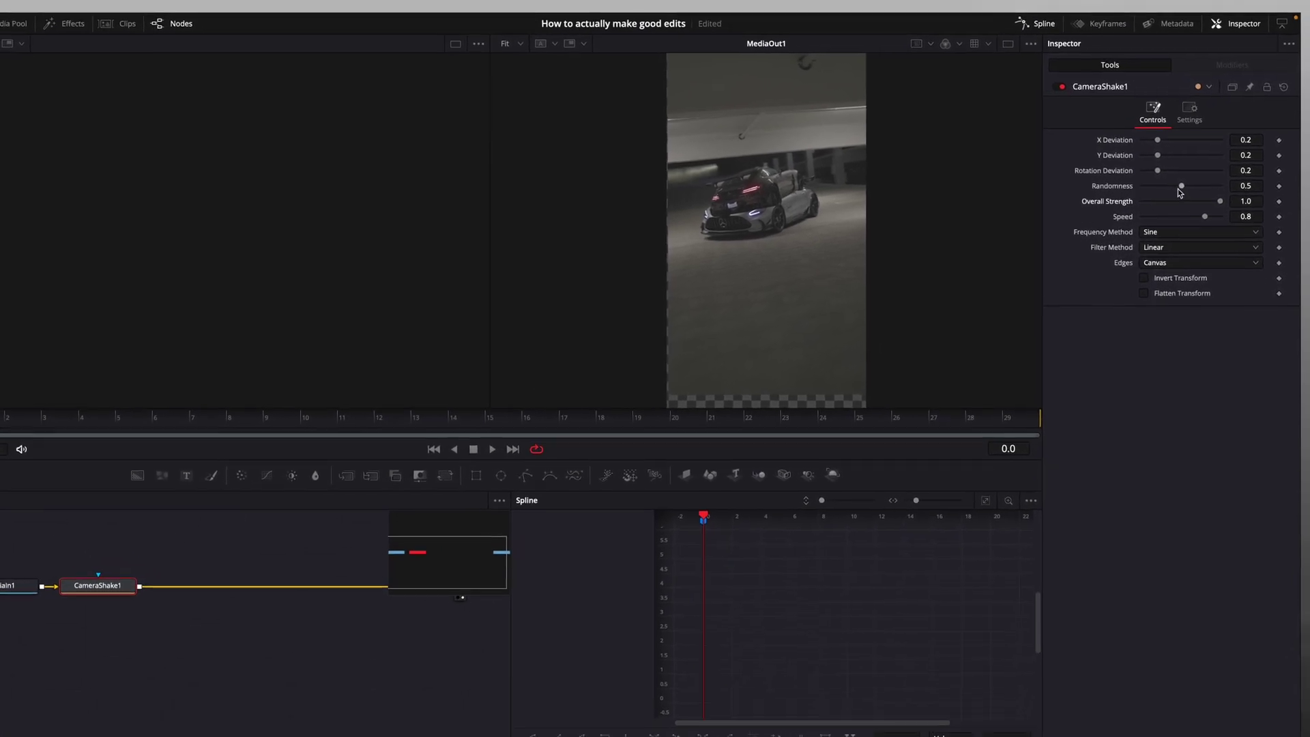
pyautogui.doubleClick(1246, 202)
pyautogui.write('0')
pyautogui.press('Return')
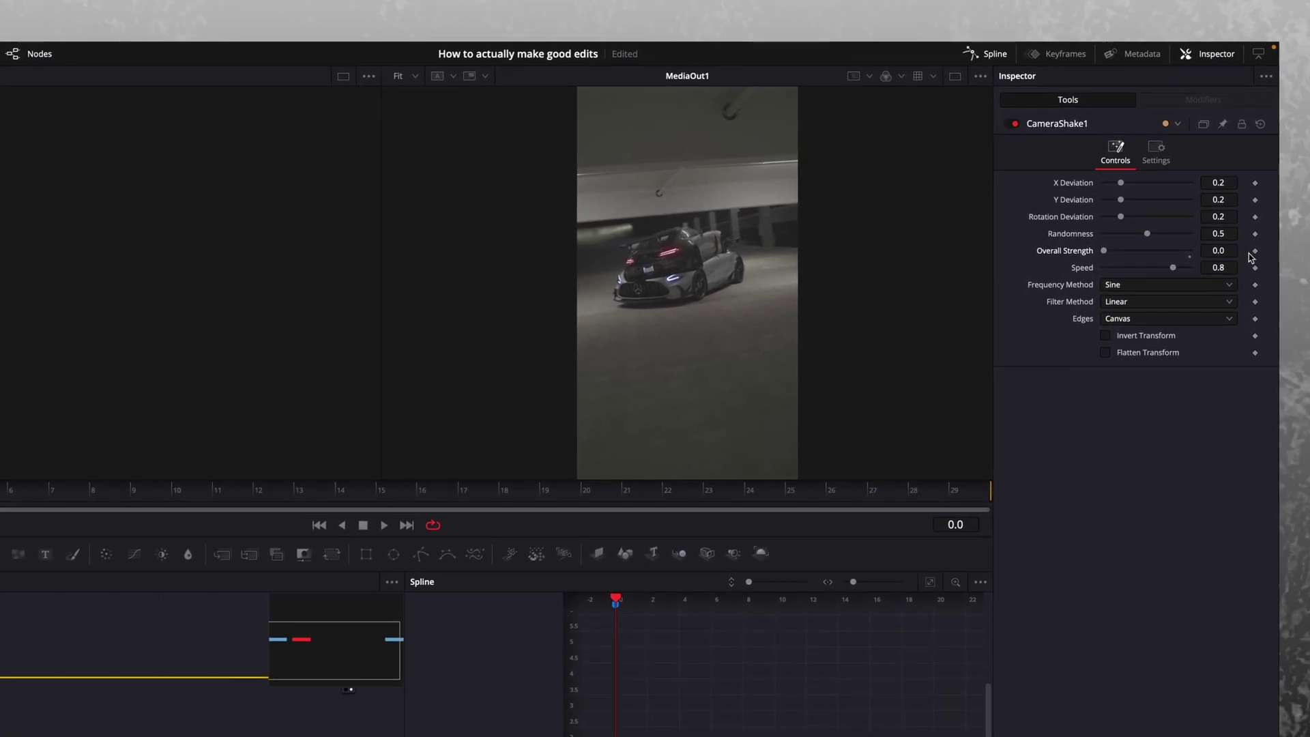
# Step: Key the shake to peak near 0.5 at frame 6, fade to 0 by frame 29, with Mirror edges
pyautogui.click(104, 501)
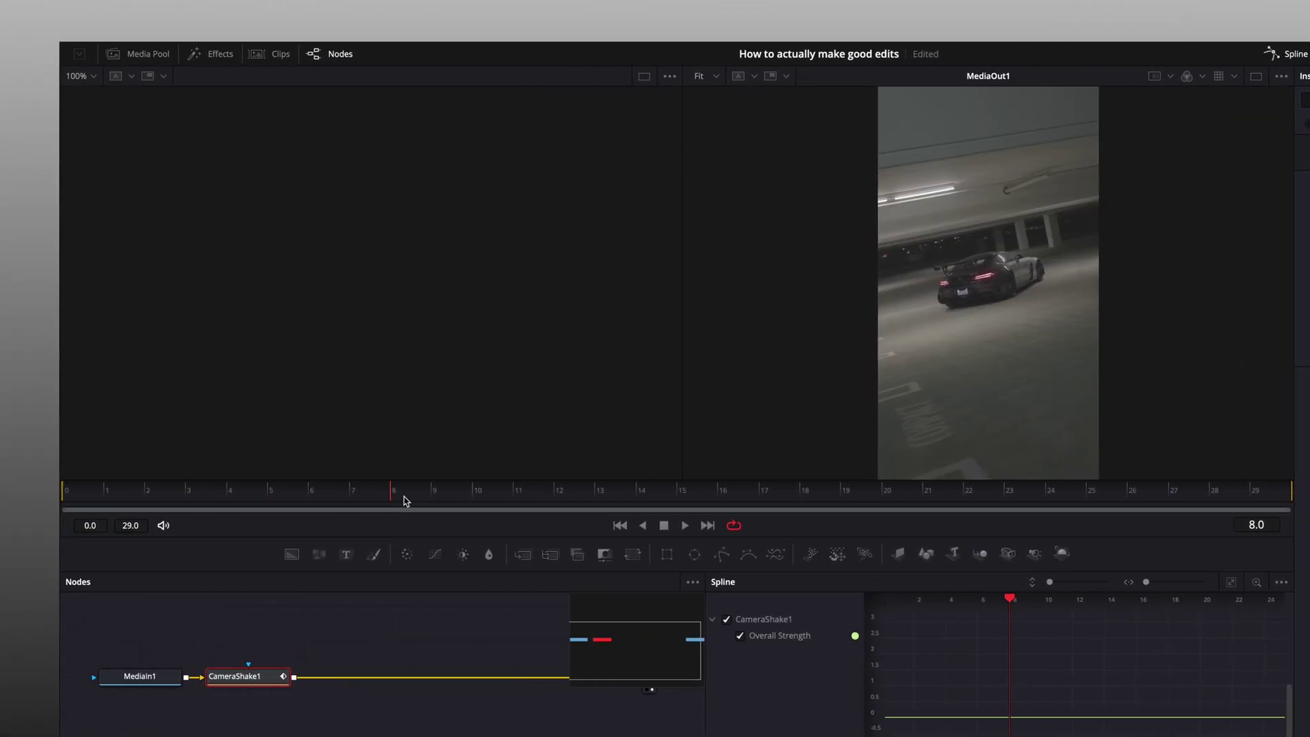
pyautogui.moveTo(380, 507); pyautogui.dragTo(343, 506)
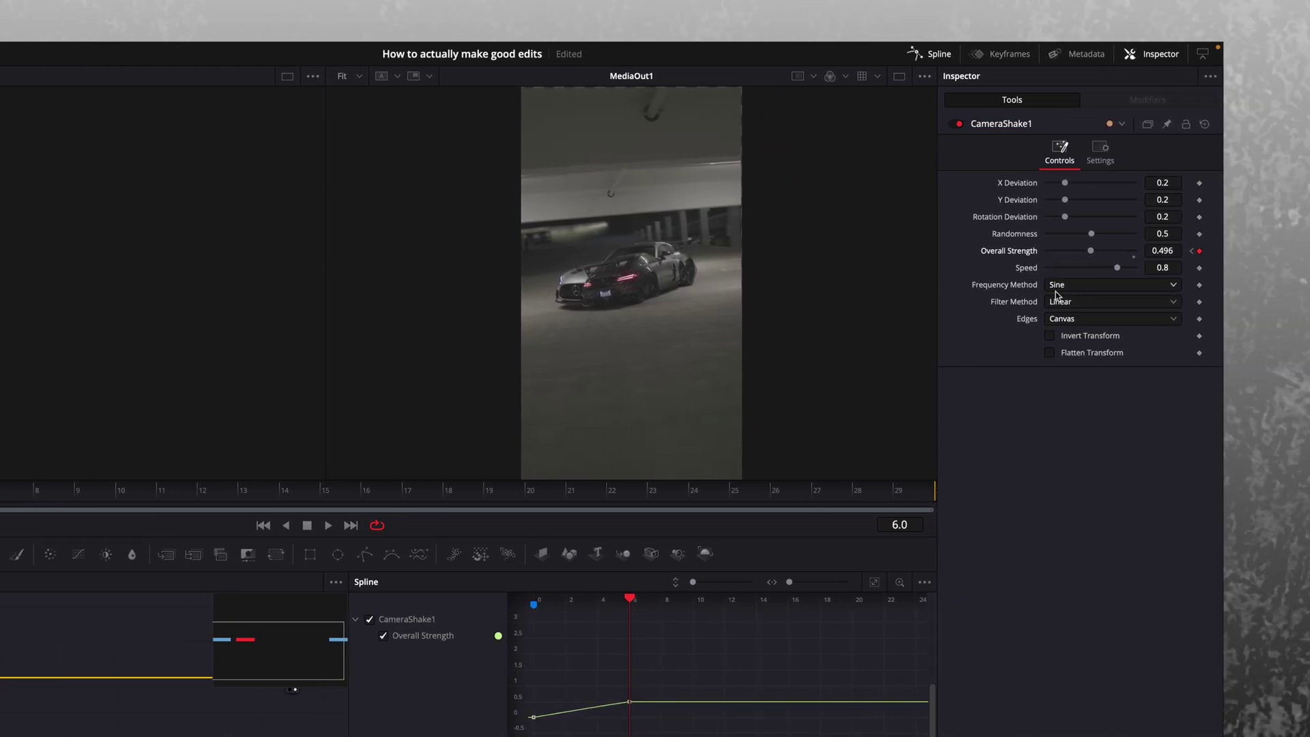
pyautogui.click(69, 502)
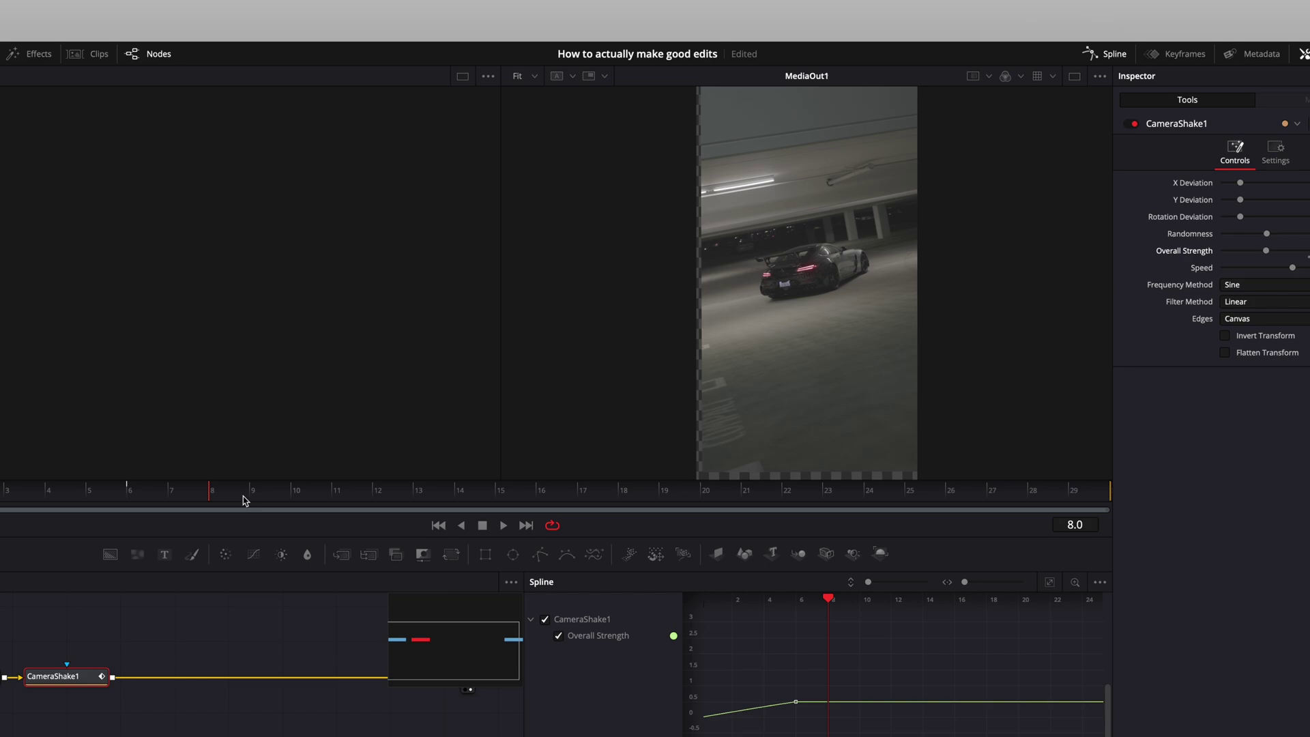
pyautogui.moveTo(244, 501); pyautogui.dragTo(1073, 501)
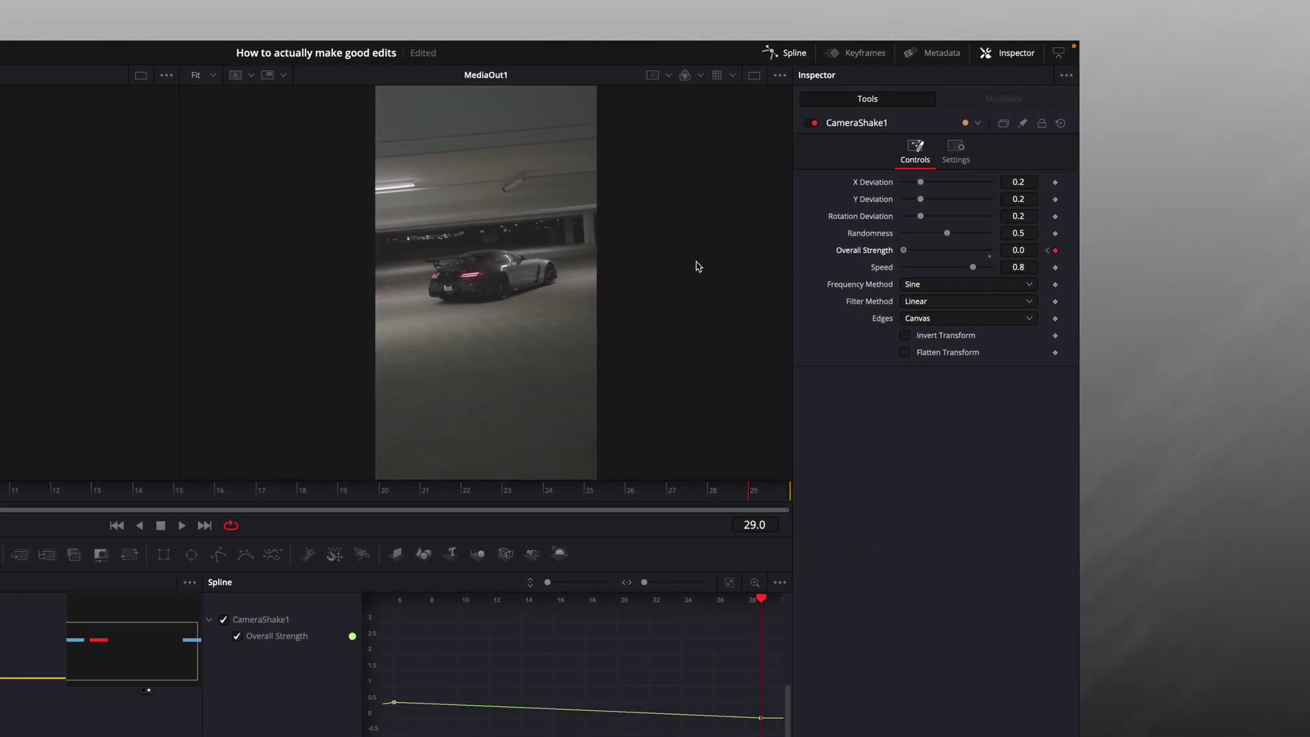
pyautogui.click(917, 318)
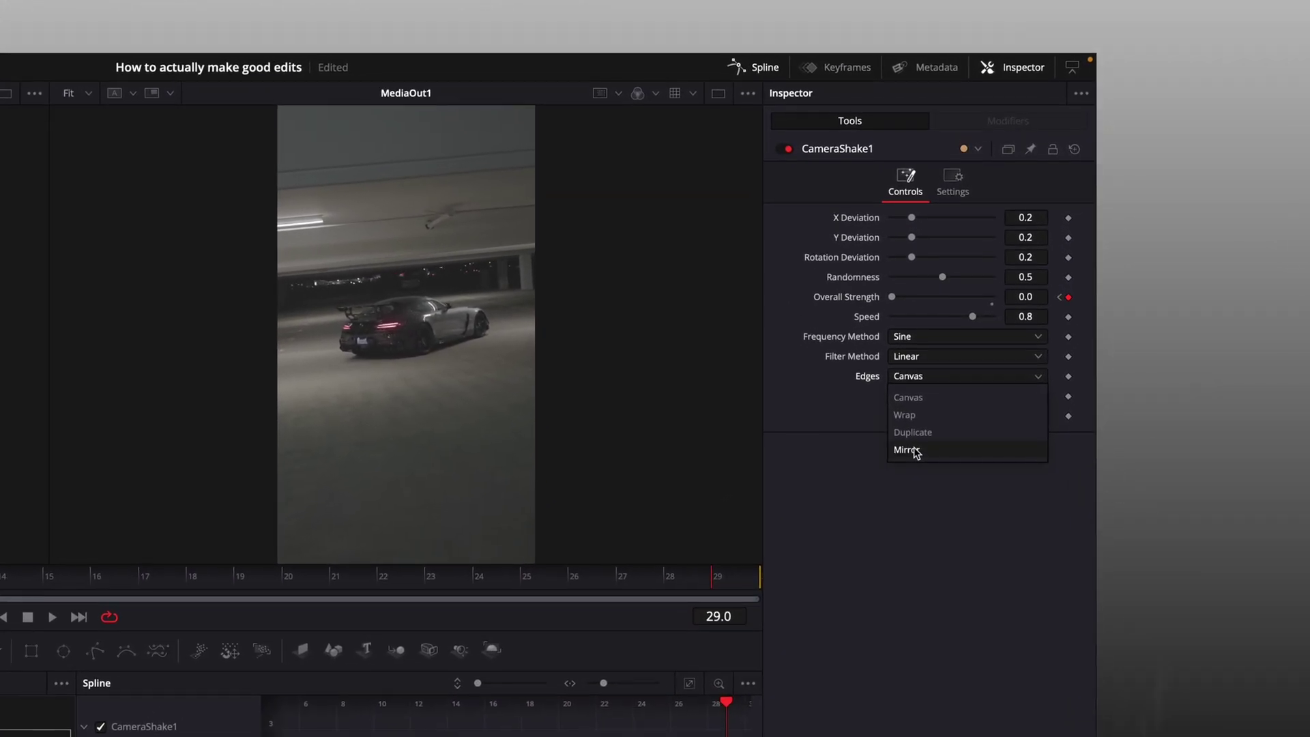
pyautogui.click(916, 451)
pyautogui.moveTo(596, 576); pyautogui.dragTo(4, 533)
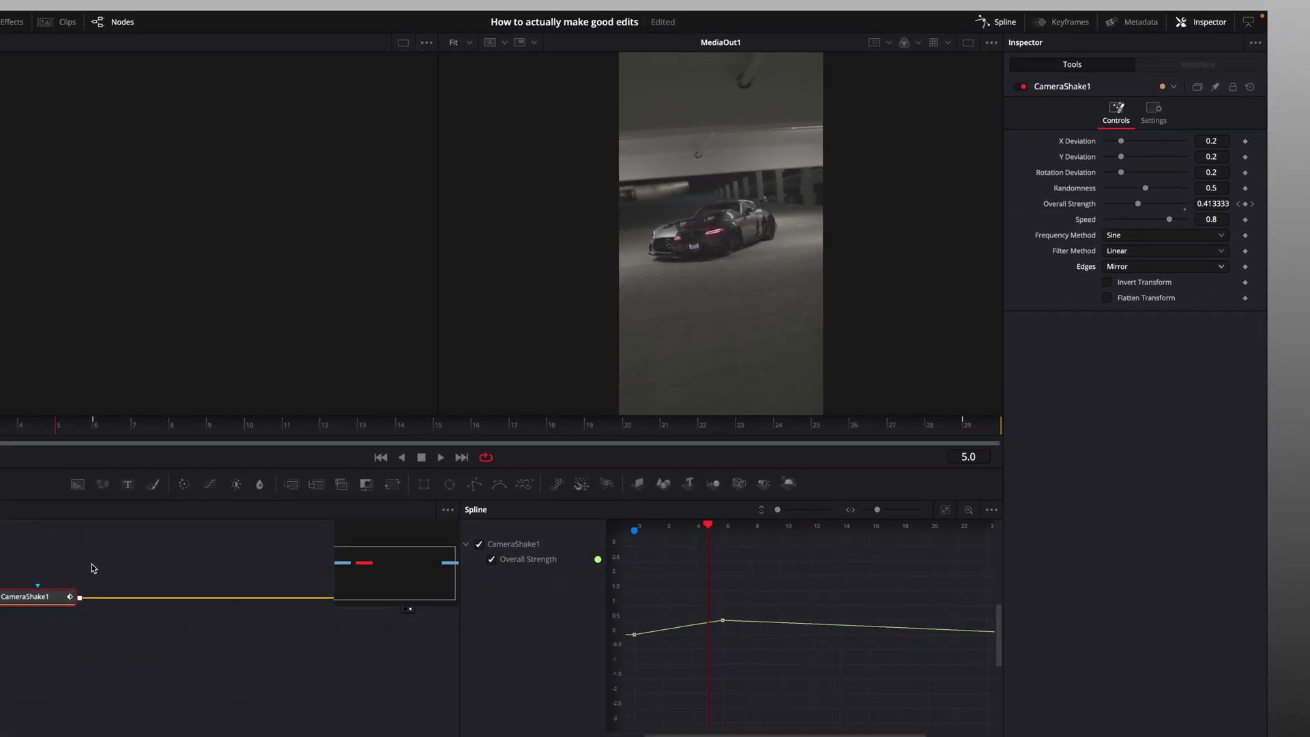
pyautogui.hotkey('shift', 'space')
# Step: Add a Directional Blur node and keyframe its Glow from frame 0, raising it to 0.15
pyautogui.write('direc')
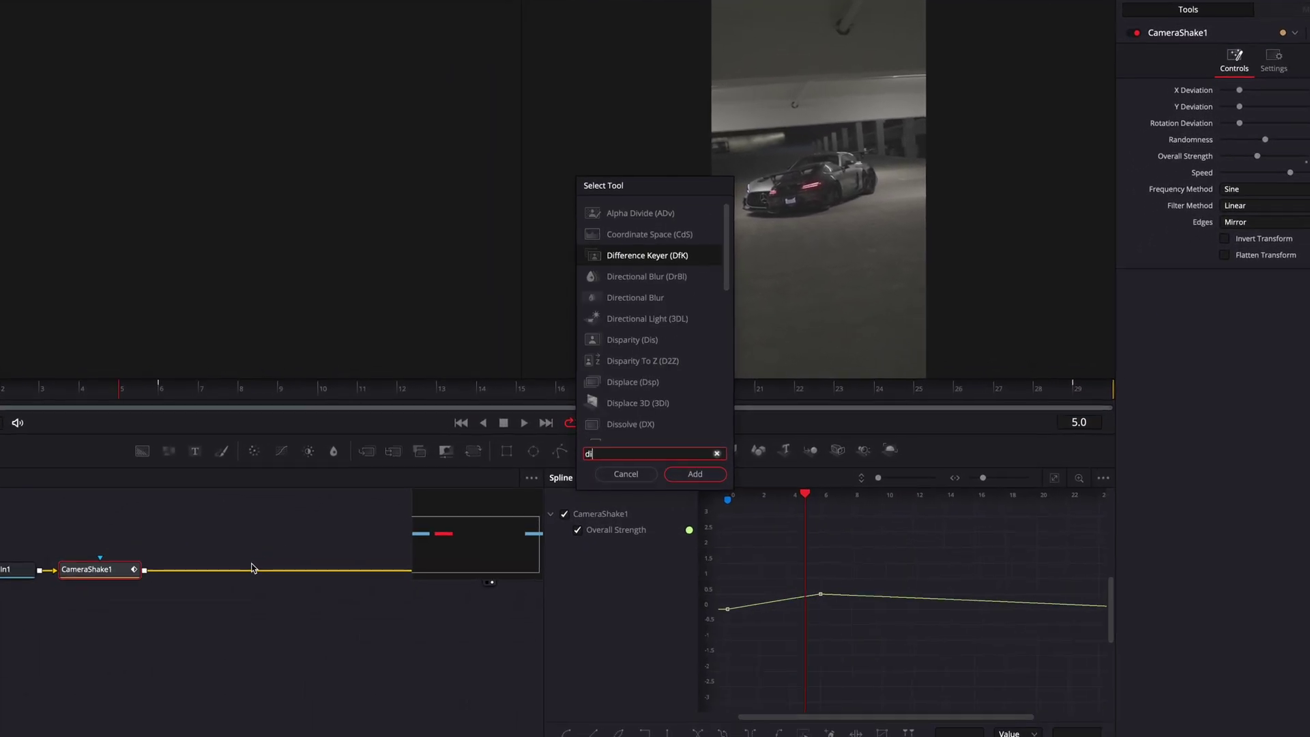
pyautogui.write('tional')
pyautogui.press('Return')
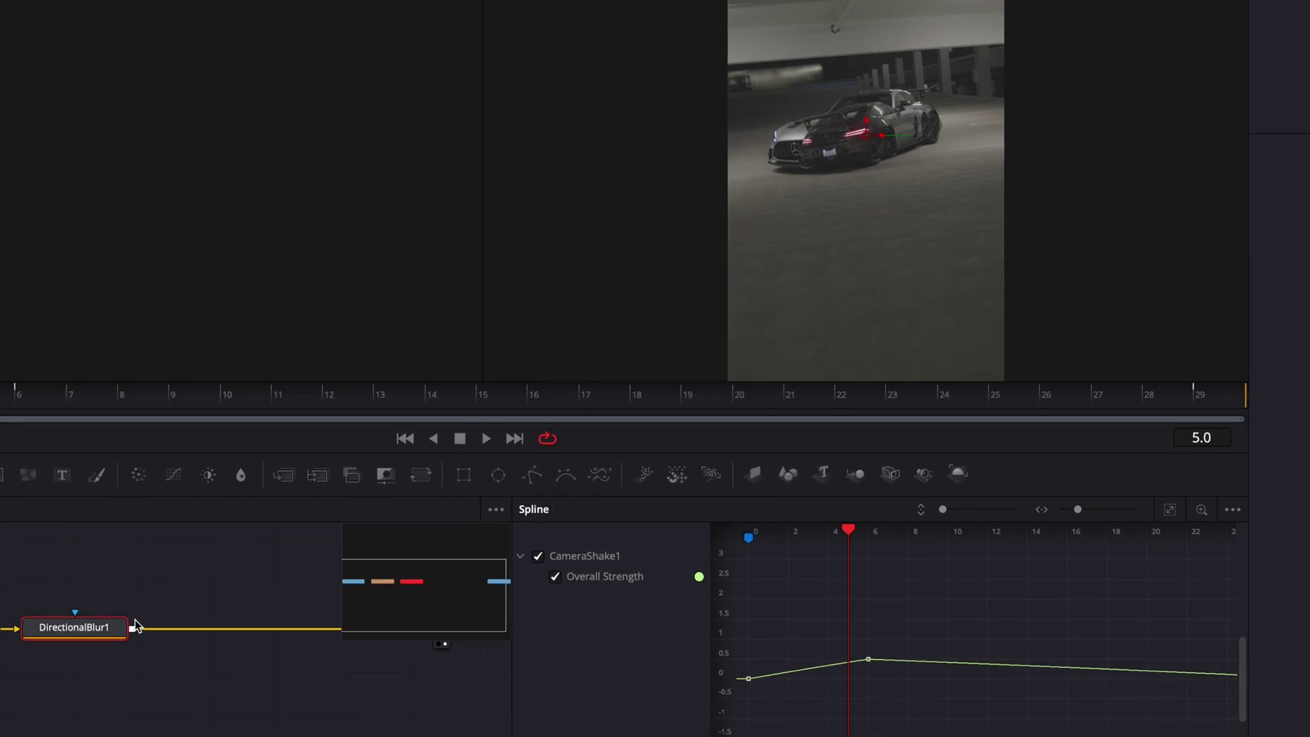
pyautogui.press('Home')
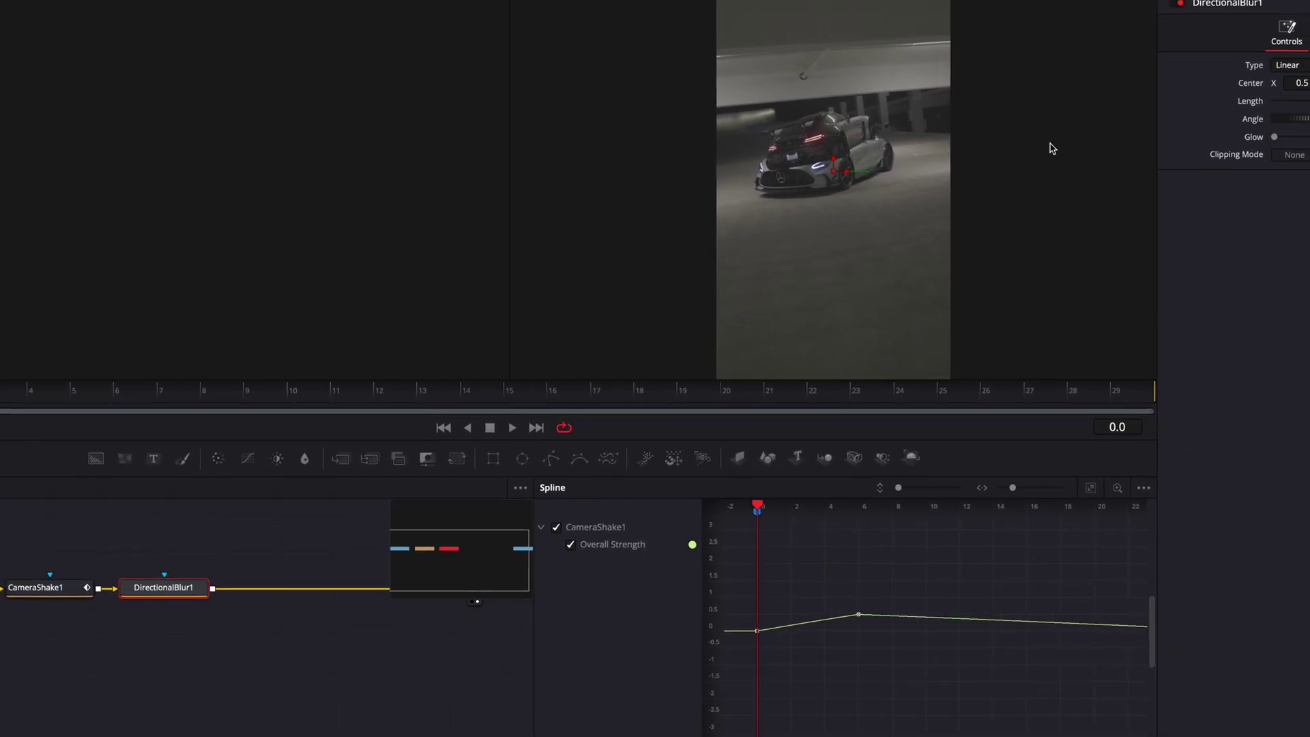
pyautogui.click(1290, 180)
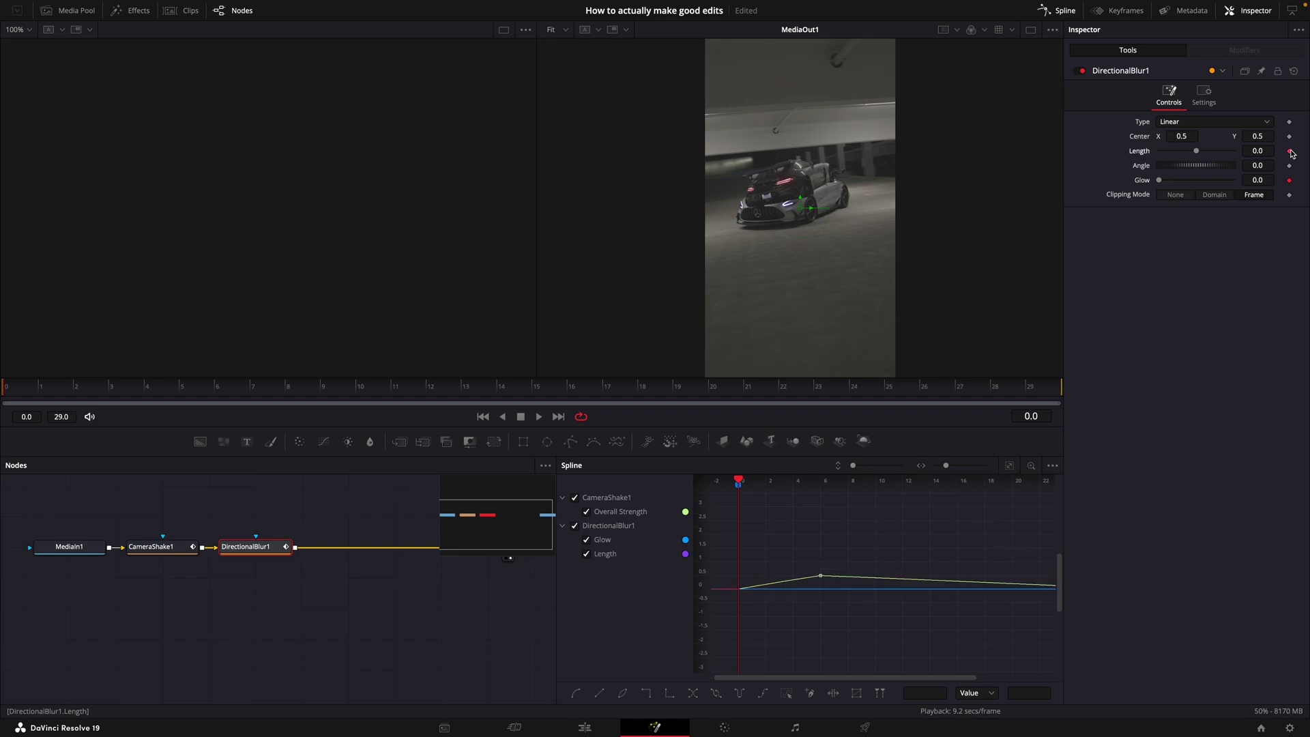
pyautogui.moveTo(1159, 179); pyautogui.dragTo(1171, 182)
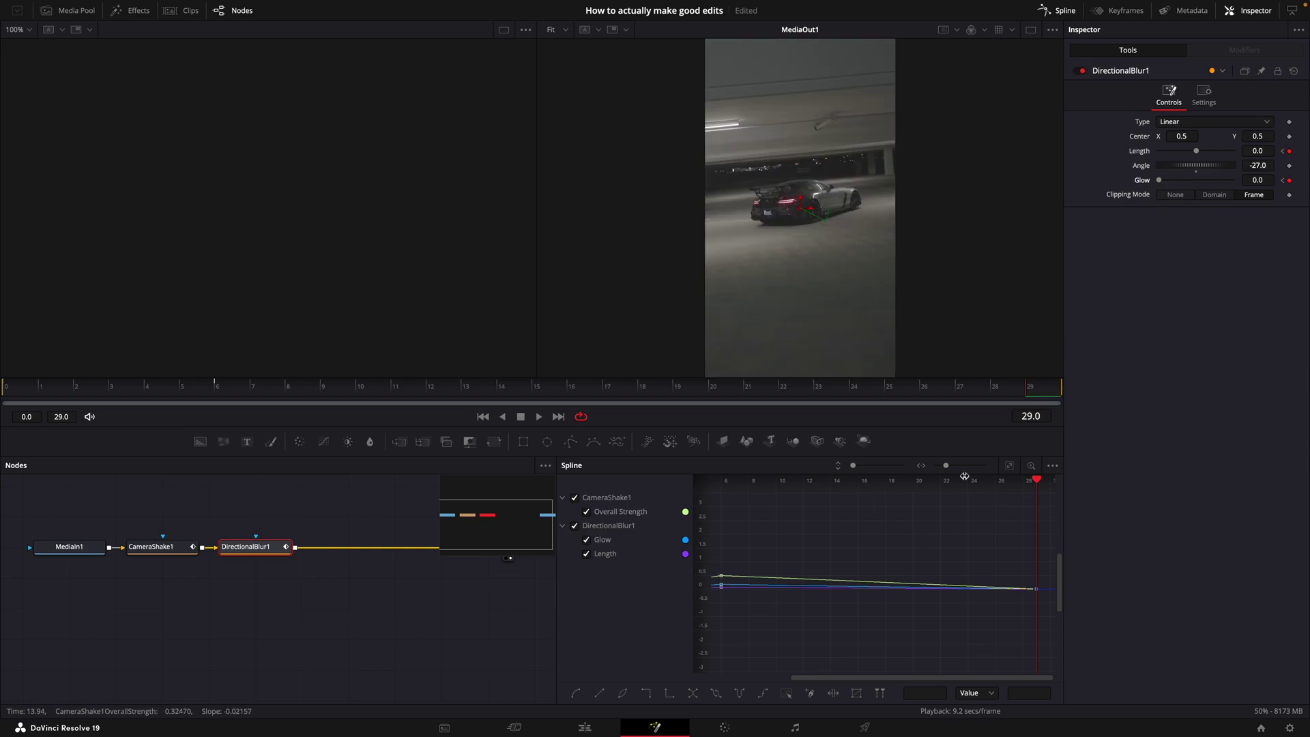
# Step: Fit the spline graph, smooth all keyframes into eased curves, and play back the effects
pyautogui.hotkey('ctrl', 'f')
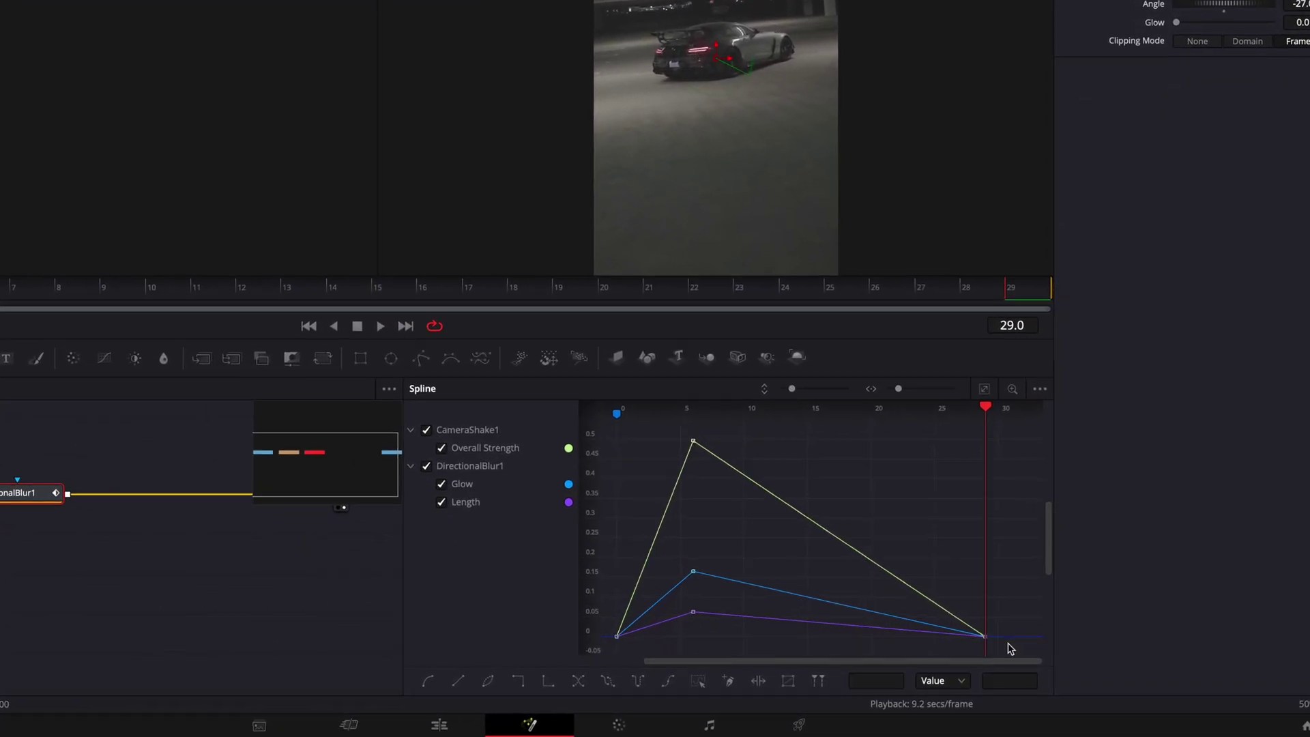
pyautogui.moveTo(1010, 648); pyautogui.dragTo(664, 471)
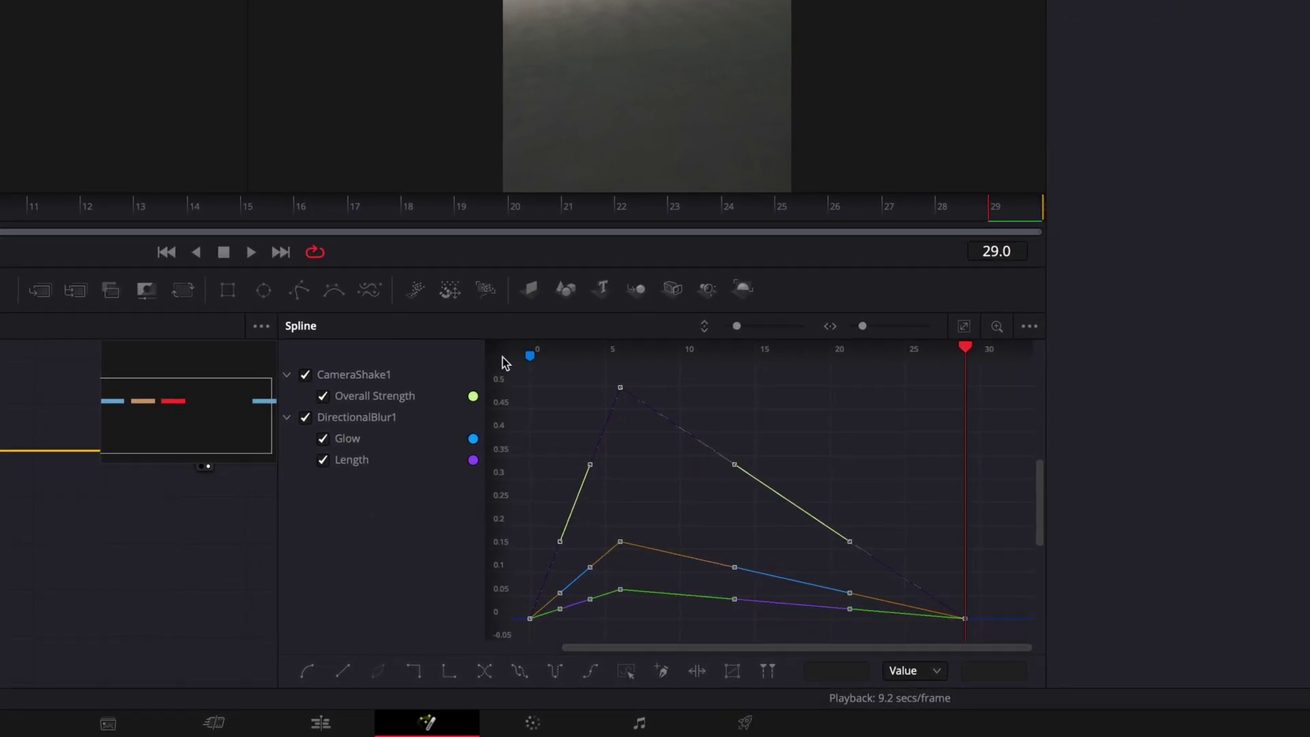
pyautogui.press('s')
pyautogui.press('space')
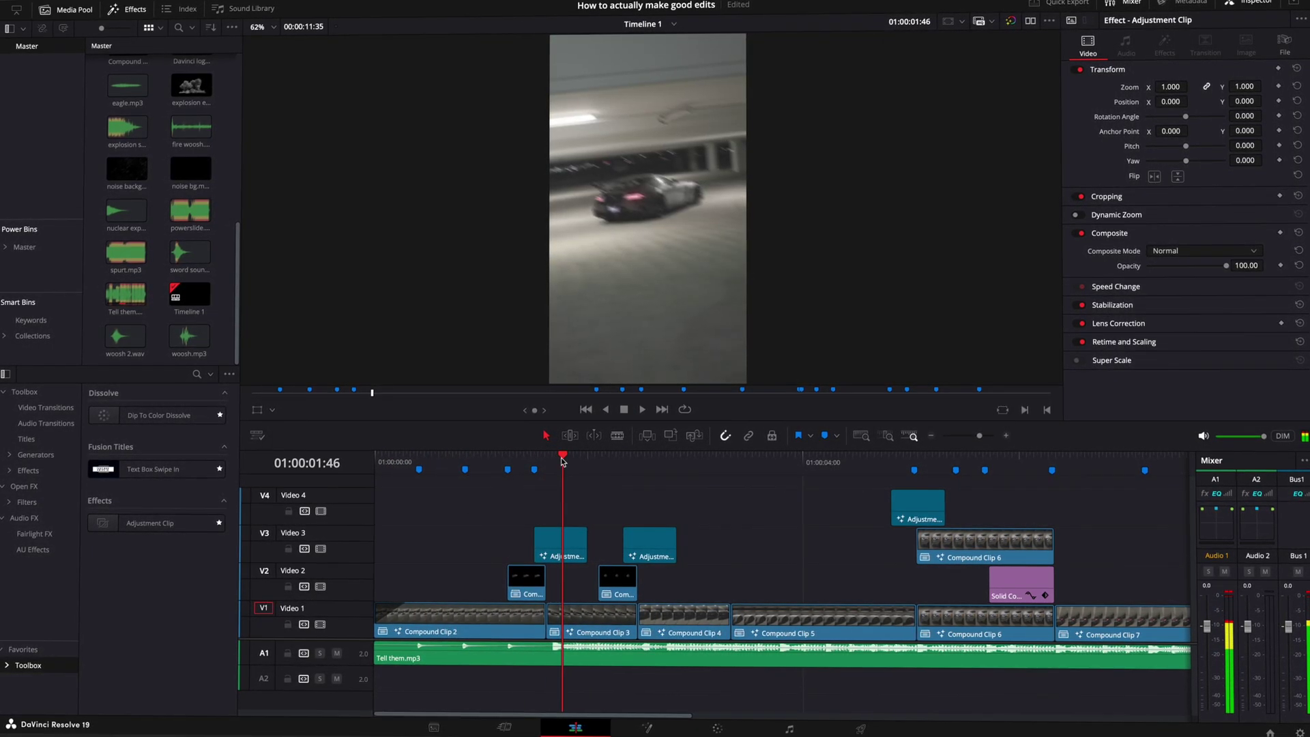
# Step: Audition the effects and place woosh 2.wav on A2 and sword sound.mp3 on A3
pyautogui.click(171, 256)
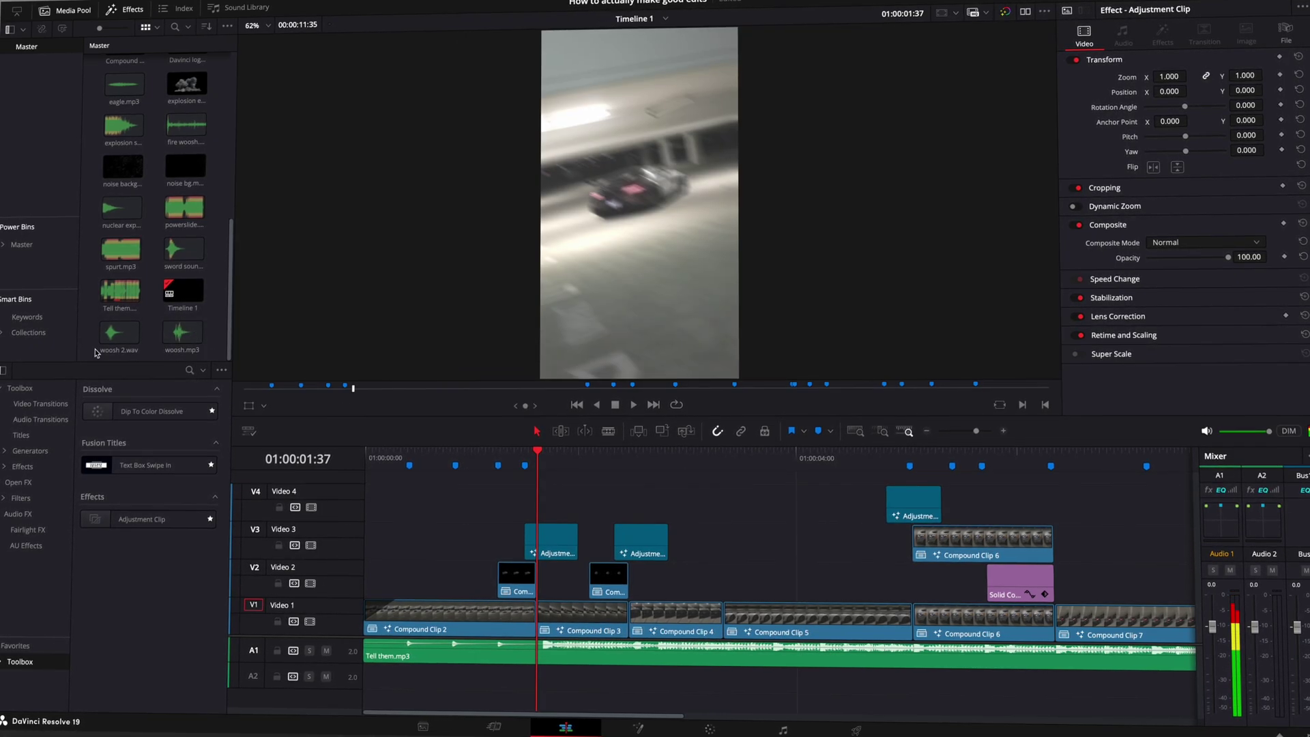
pyautogui.click(109, 335)
pyautogui.press('space')
pyautogui.moveTo(108, 339); pyautogui.dragTo(188, 401)
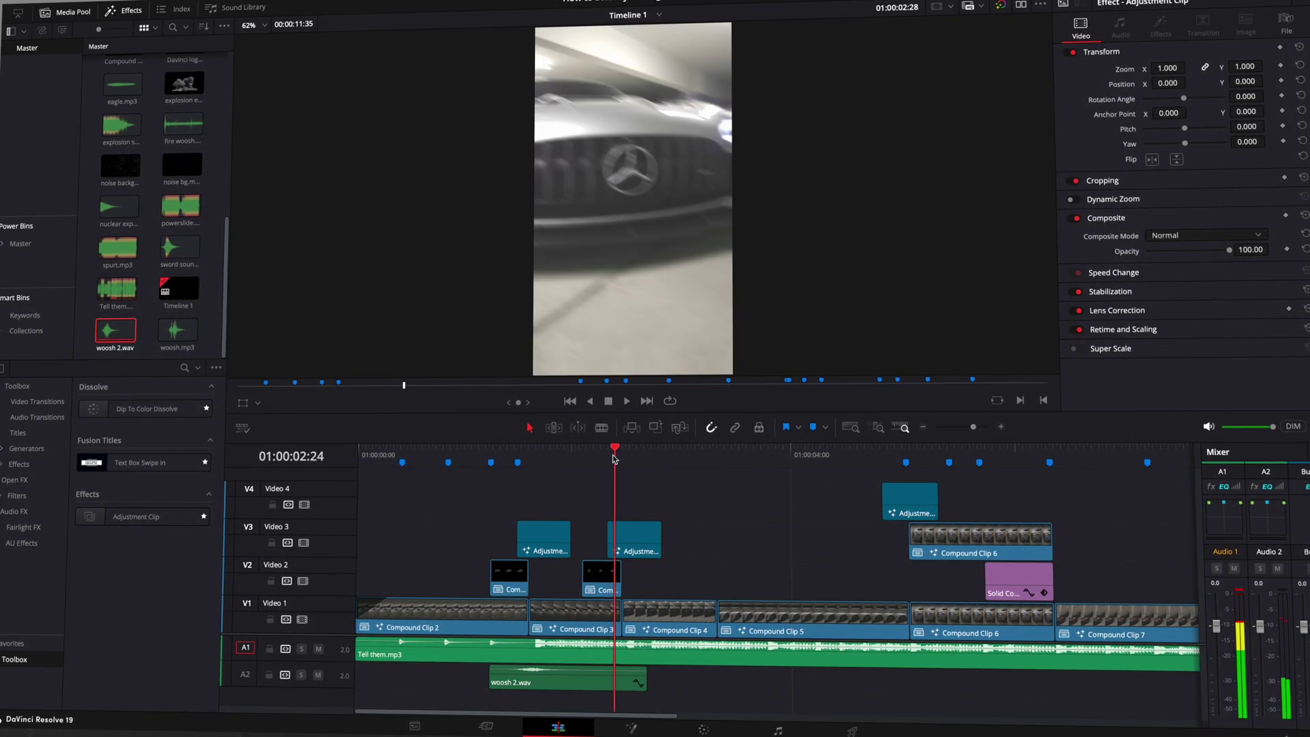
pyautogui.moveTo(613, 459); pyautogui.dragTo(605, 459)
pyautogui.click(171, 247)
pyautogui.moveTo(170, 247); pyautogui.dragTo(587, 700)
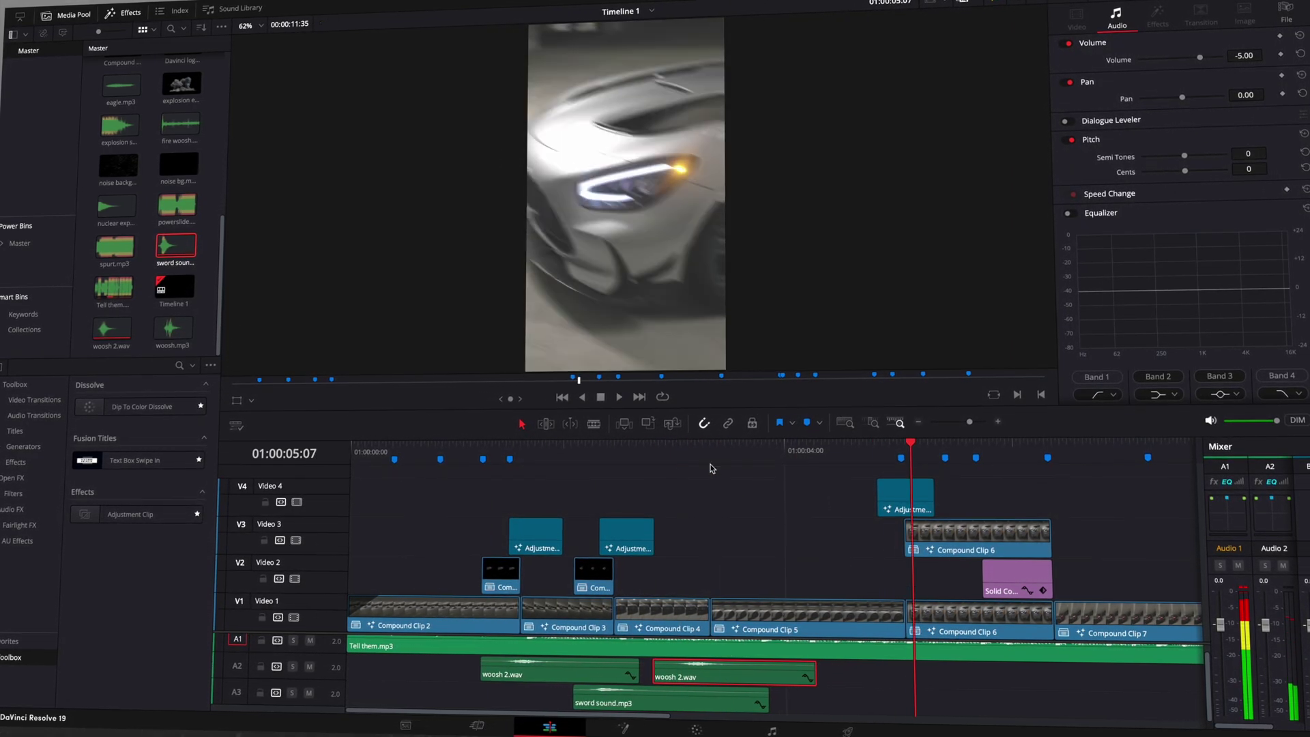
# Step: Add the blink and explosion sounds, split fire woosh.wav at the playhead, and add eagle.mp3 to A3
pyautogui.scroll(8, 143, 205)
pyautogui.moveTo(180, 112); pyautogui.dragTo(485, 373)
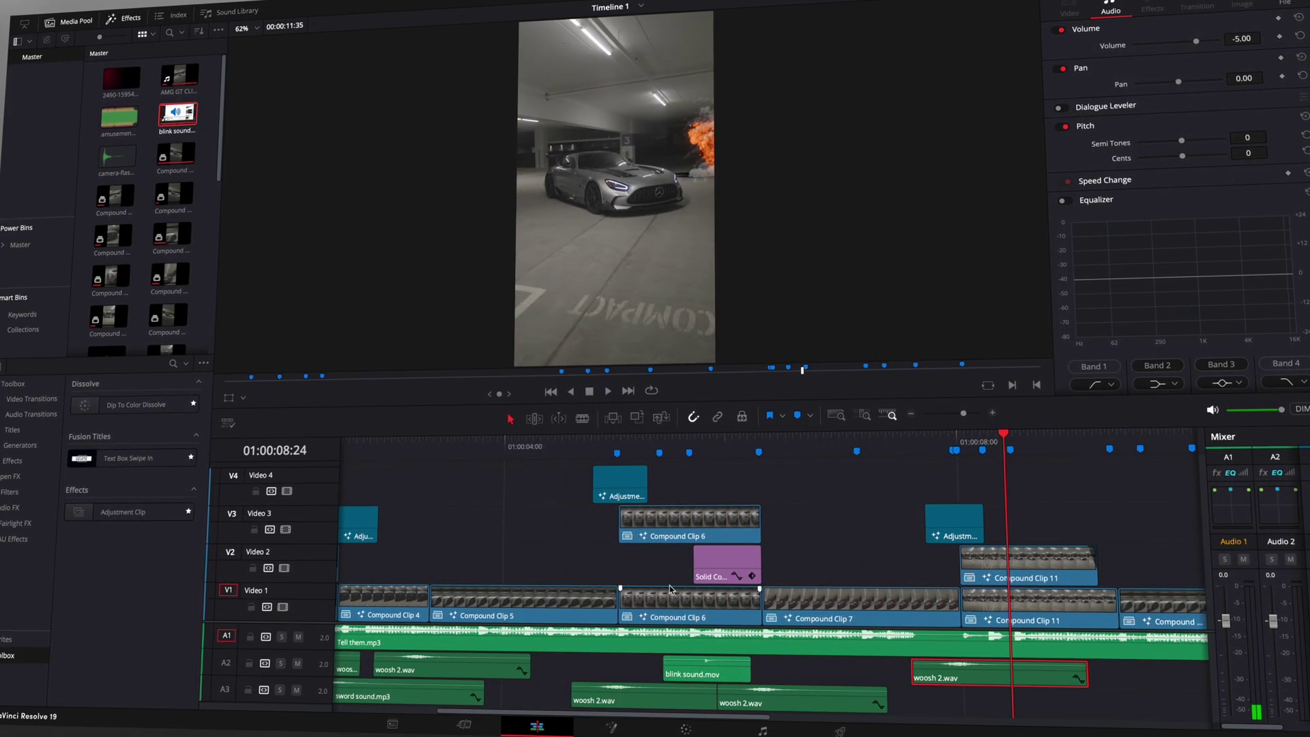
pyautogui.click(205, 204)
pyautogui.scroll(-6, 162, 235)
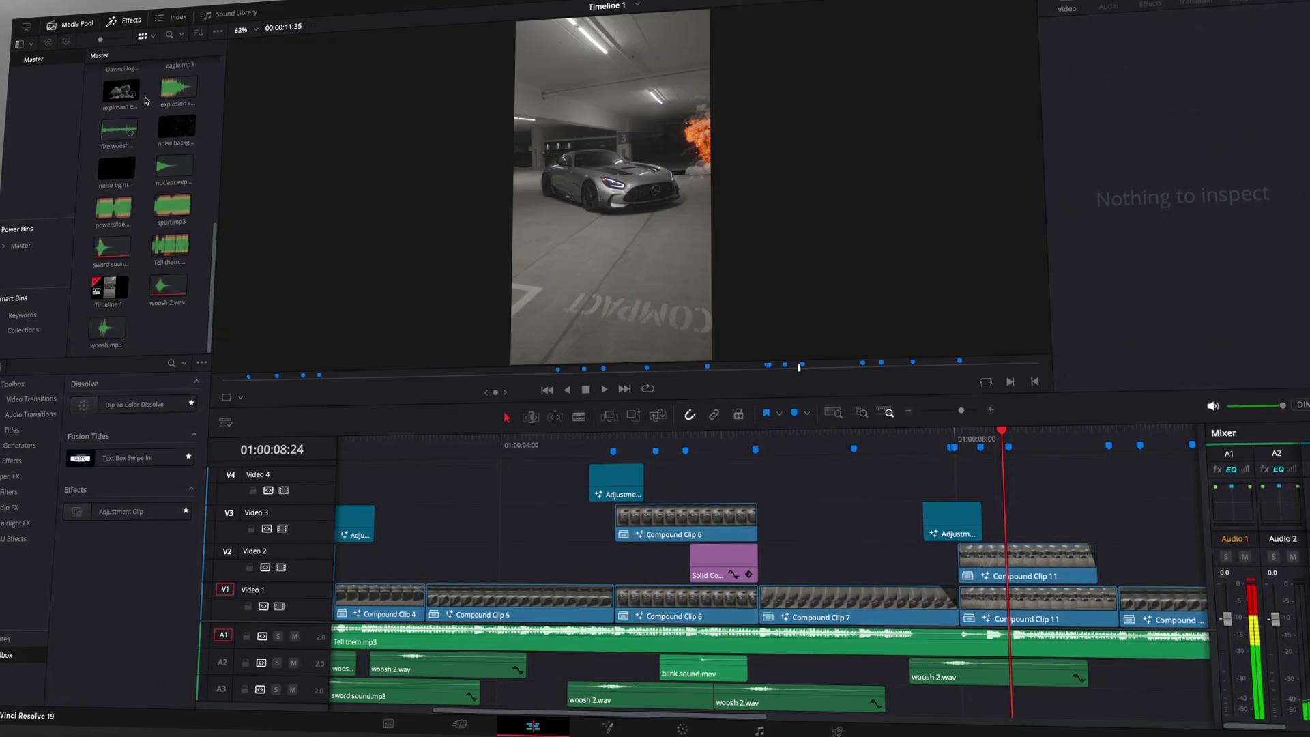
pyautogui.moveTo(177, 89); pyautogui.dragTo(368, 249)
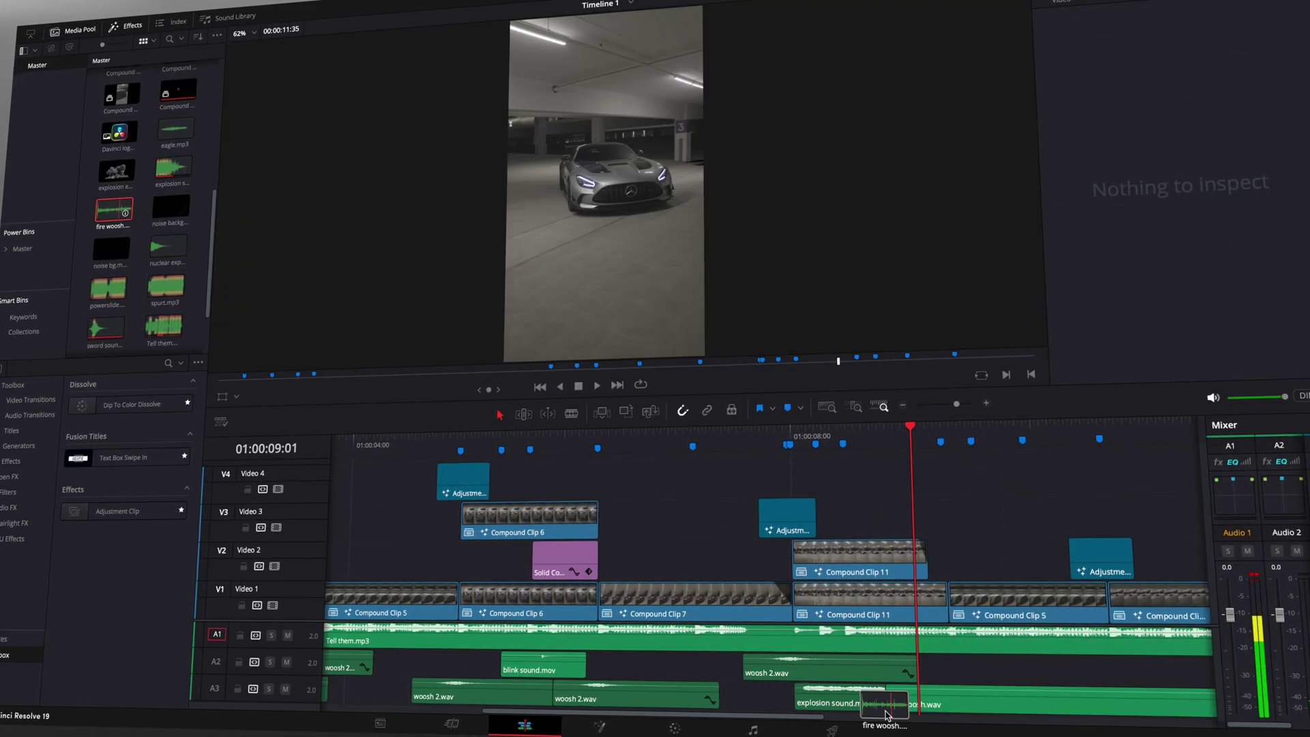
pyautogui.press('space')
pyautogui.hotkey('ctrl', 'b')
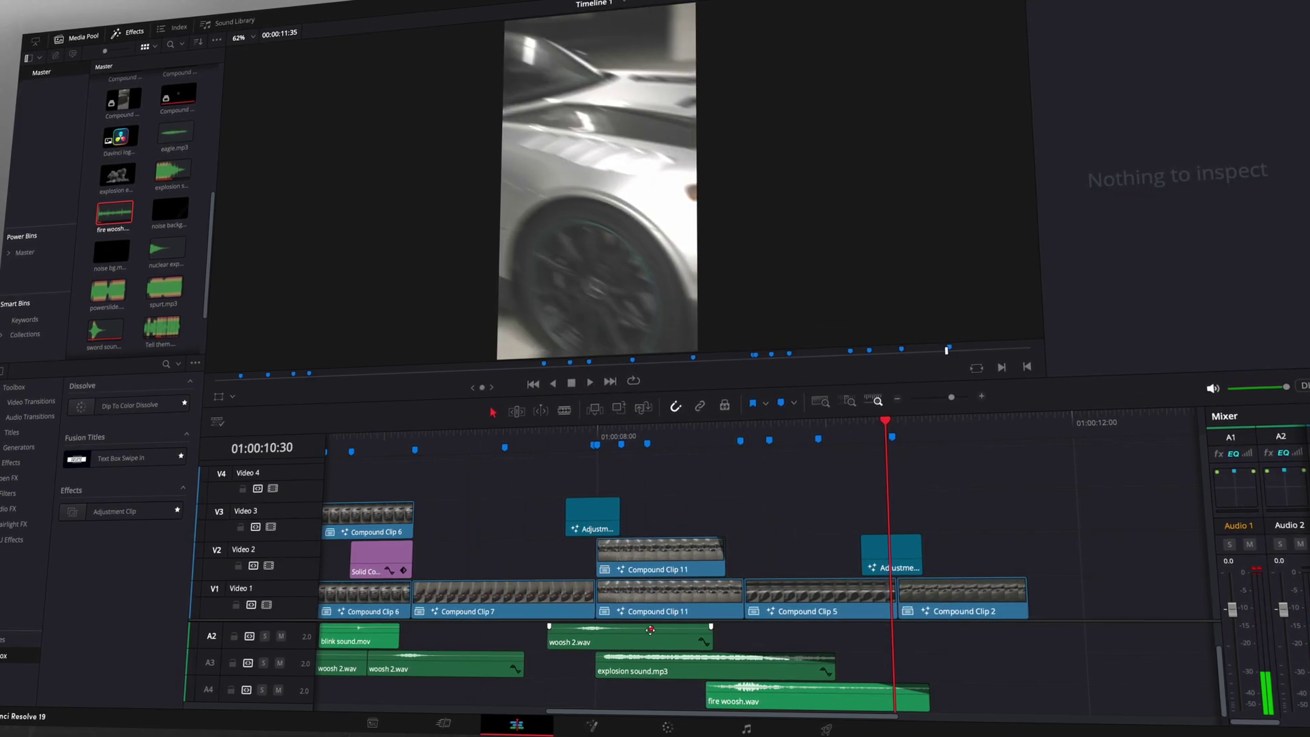
pyautogui.moveTo(175, 135); pyautogui.dragTo(323, 681)
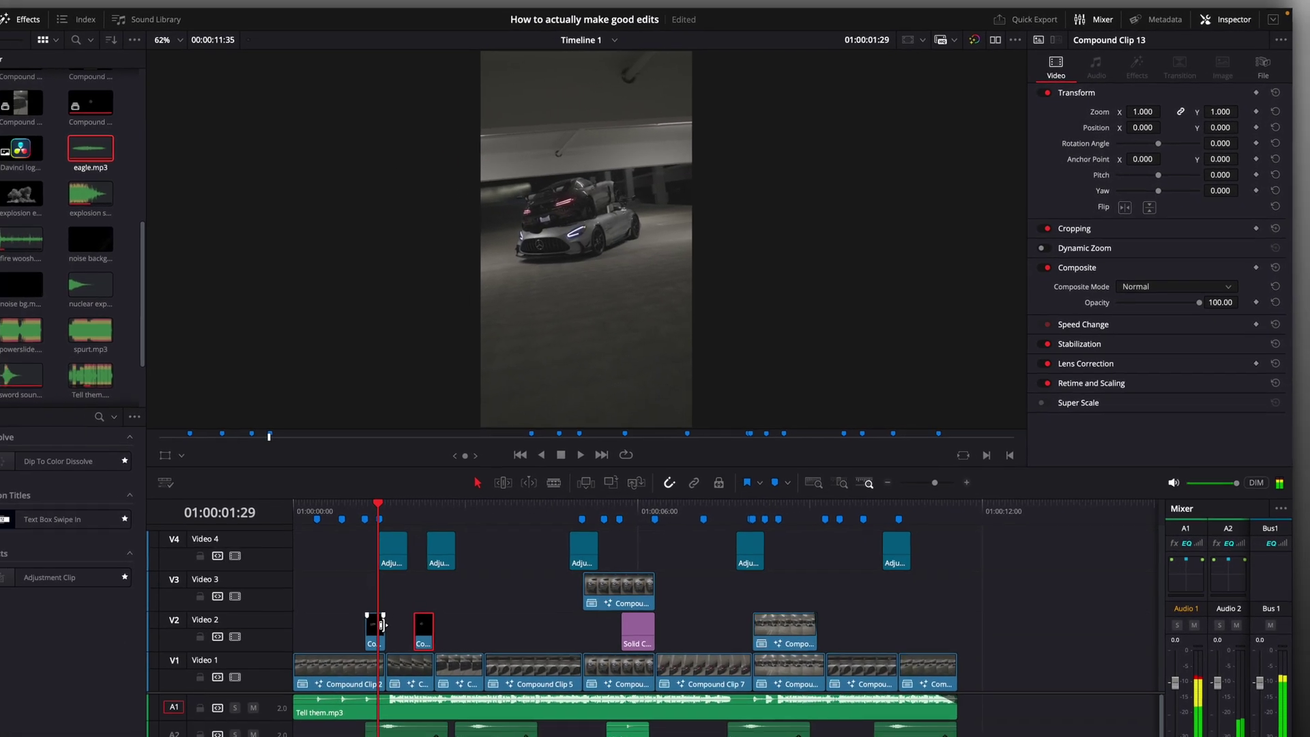
# Step: Enable motion blur on the clip's transform, then nest the V1 clips into Compound Clip 14
pyautogui.click(656, 728)
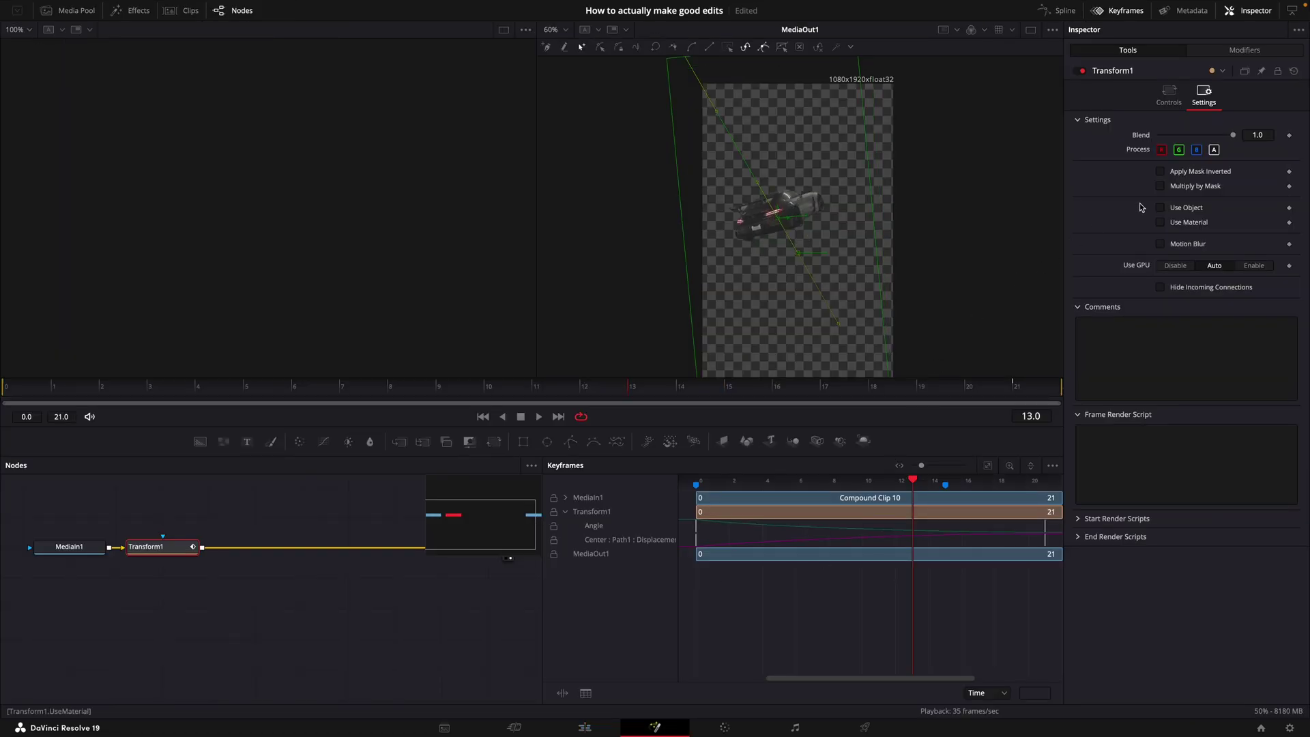
pyautogui.click(1161, 245)
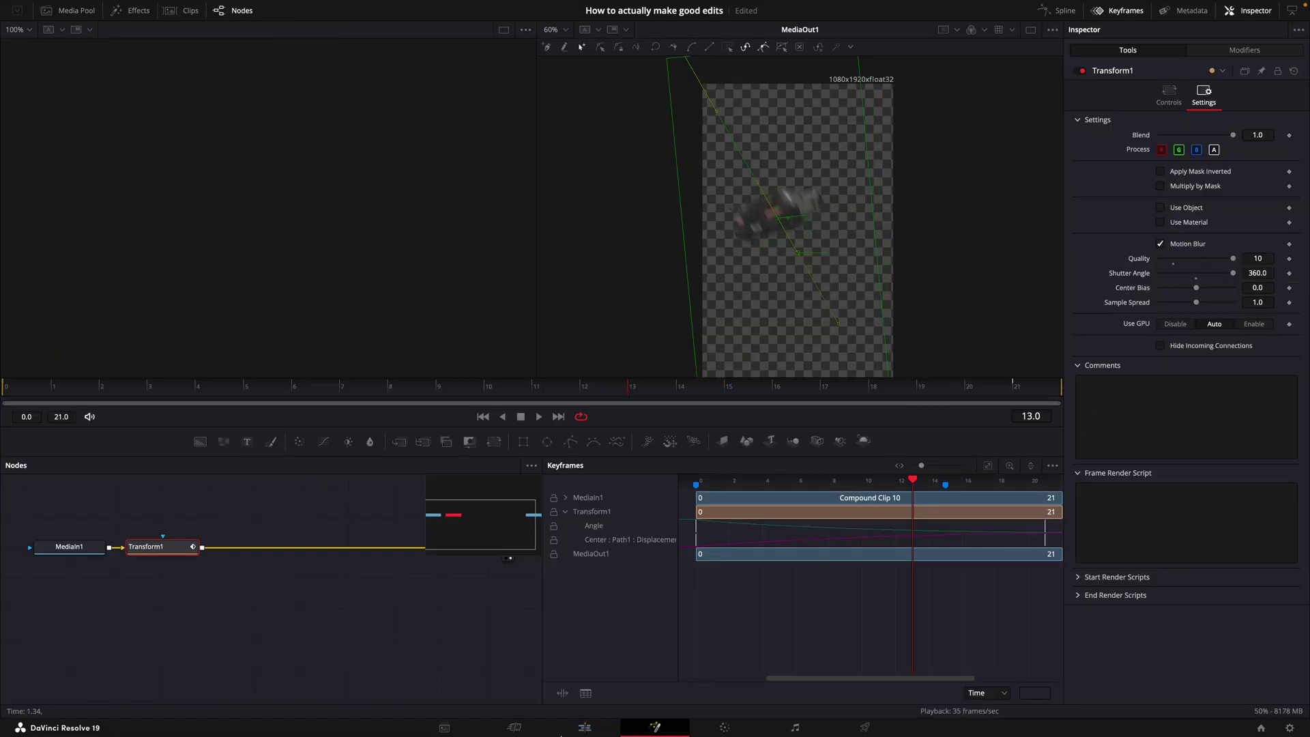
pyautogui.click(585, 726)
pyautogui.click(601, 464)
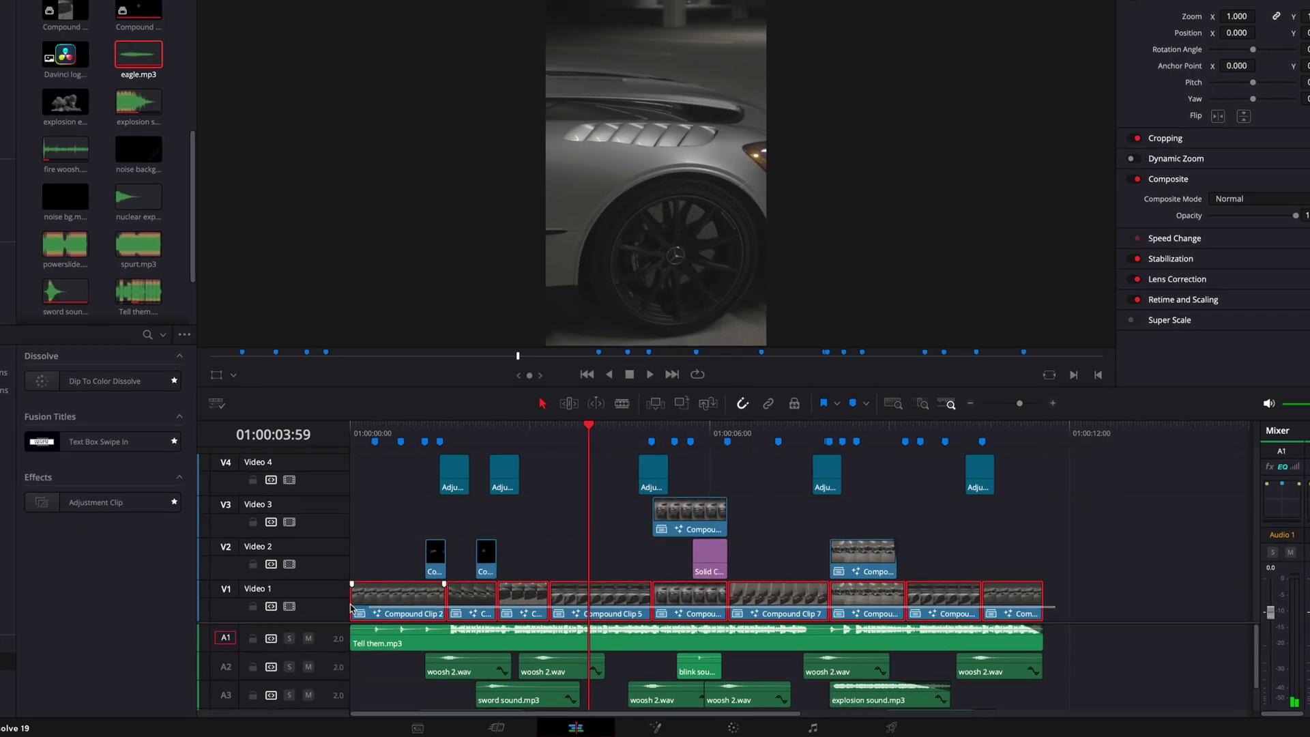
pyautogui.rightClick(428, 614)
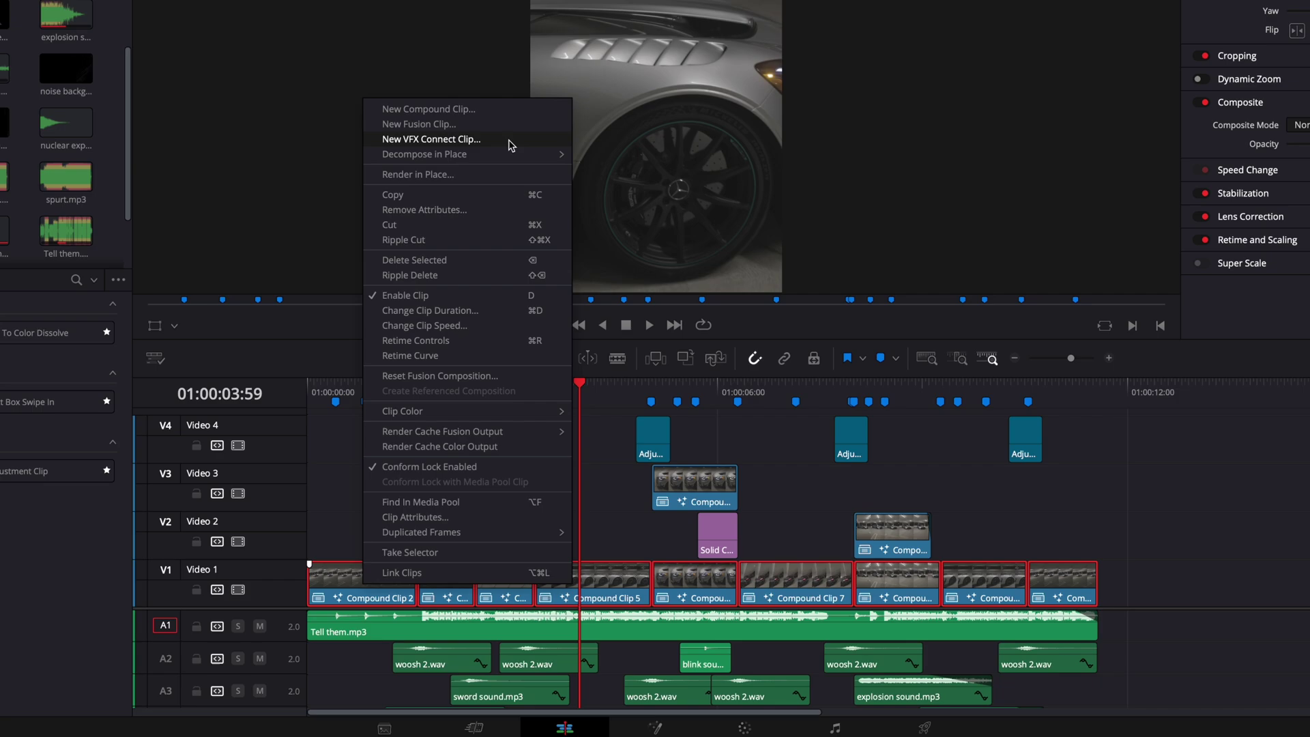
pyautogui.click(477, 109)
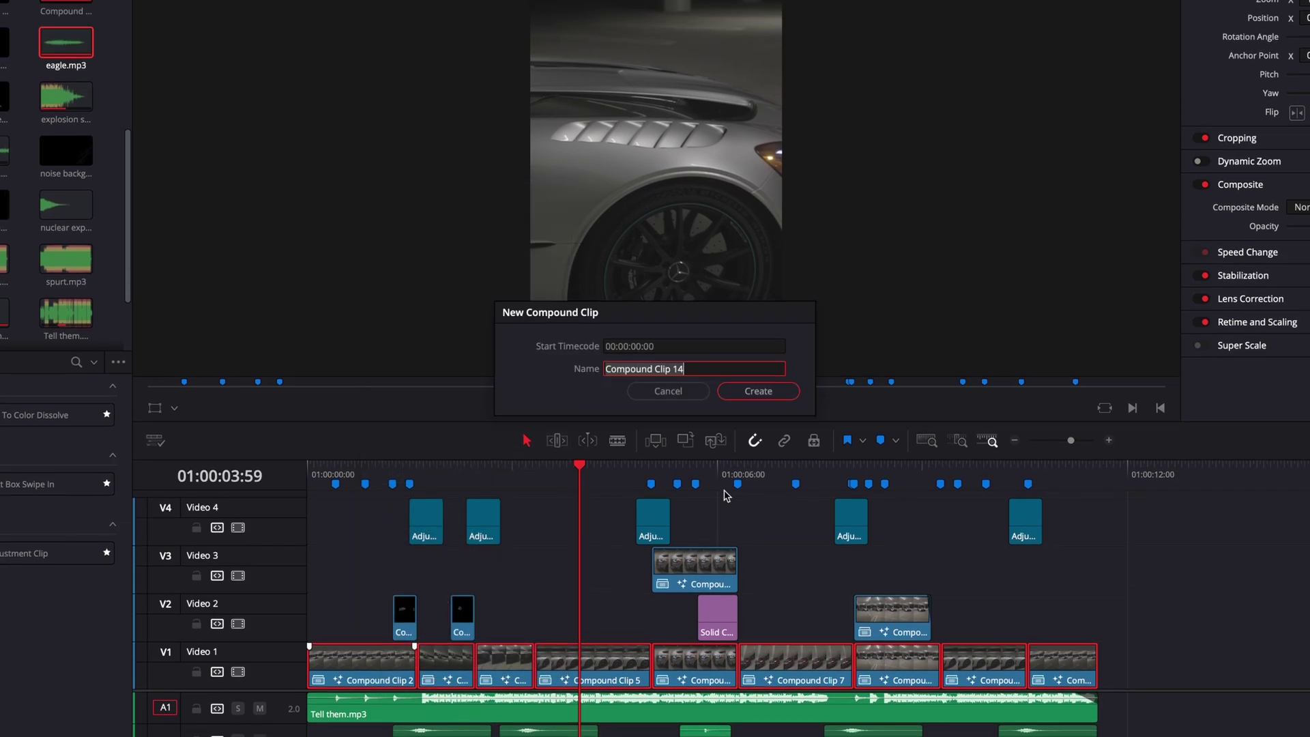
pyautogui.click(757, 419)
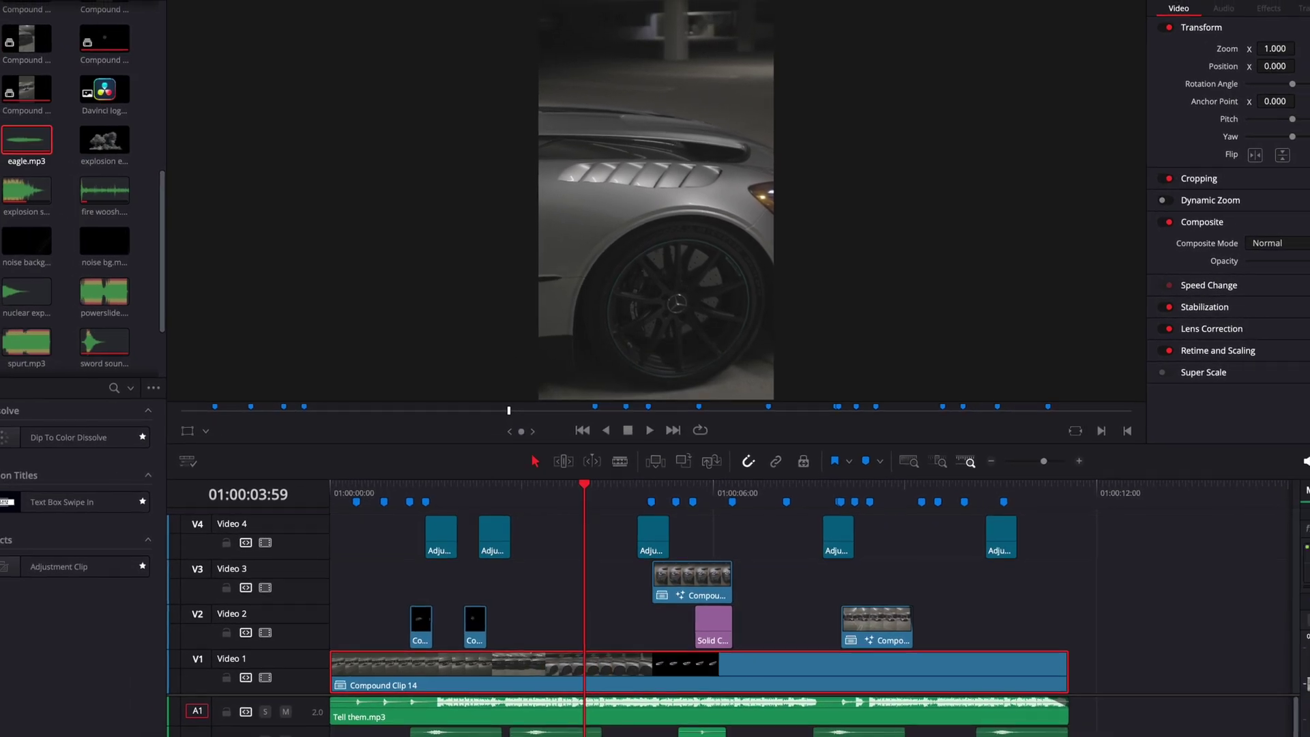
# Step: Add an Optical Flow node to Compound Clip 14 in Fusion
pyautogui.hotkey('shift', '5')
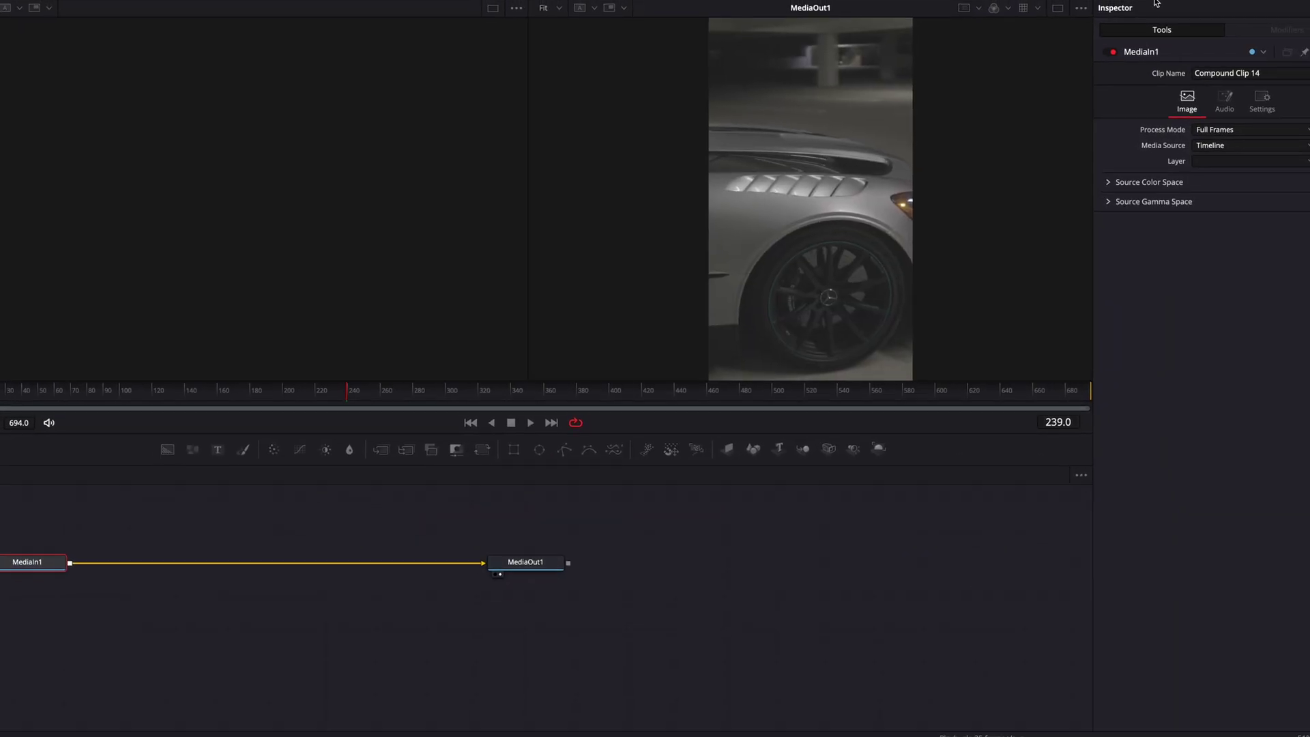
pyautogui.hotkey('shift', 'space')
pyautogui.write('opticak')
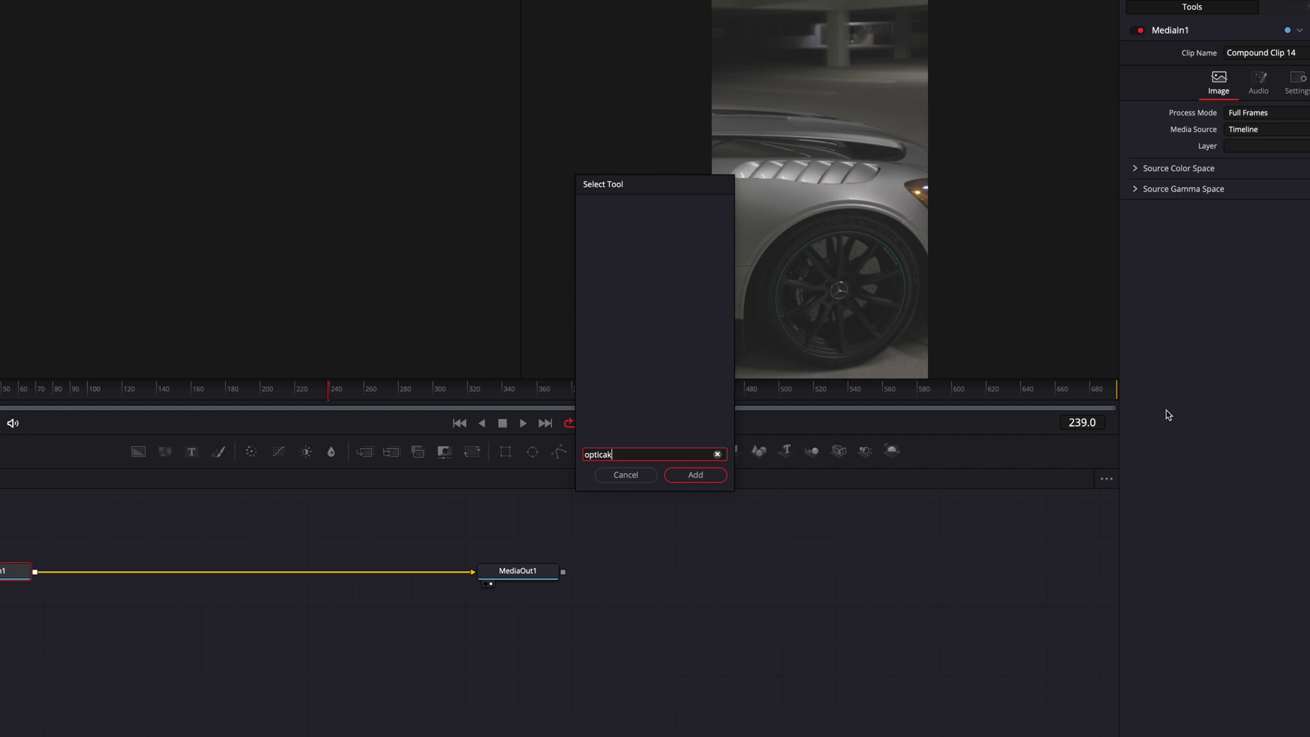
pyautogui.press('BackSpace')
pyautogui.write('l')
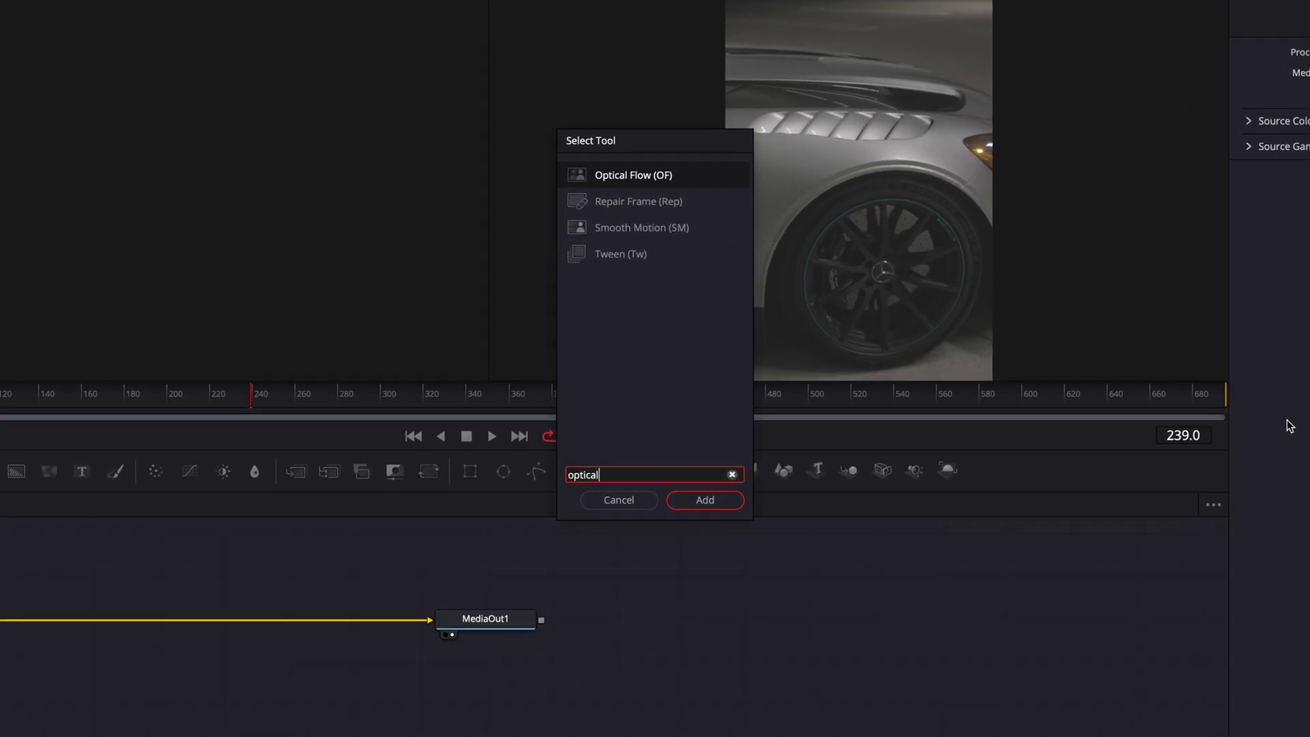
pyautogui.press('Return')
# Step: Add Vector Motion Blur after Optical Flow and set its Scale to 0.3
pyautogui.hotkey('shift', 'space')
pyautogui.write('vector')
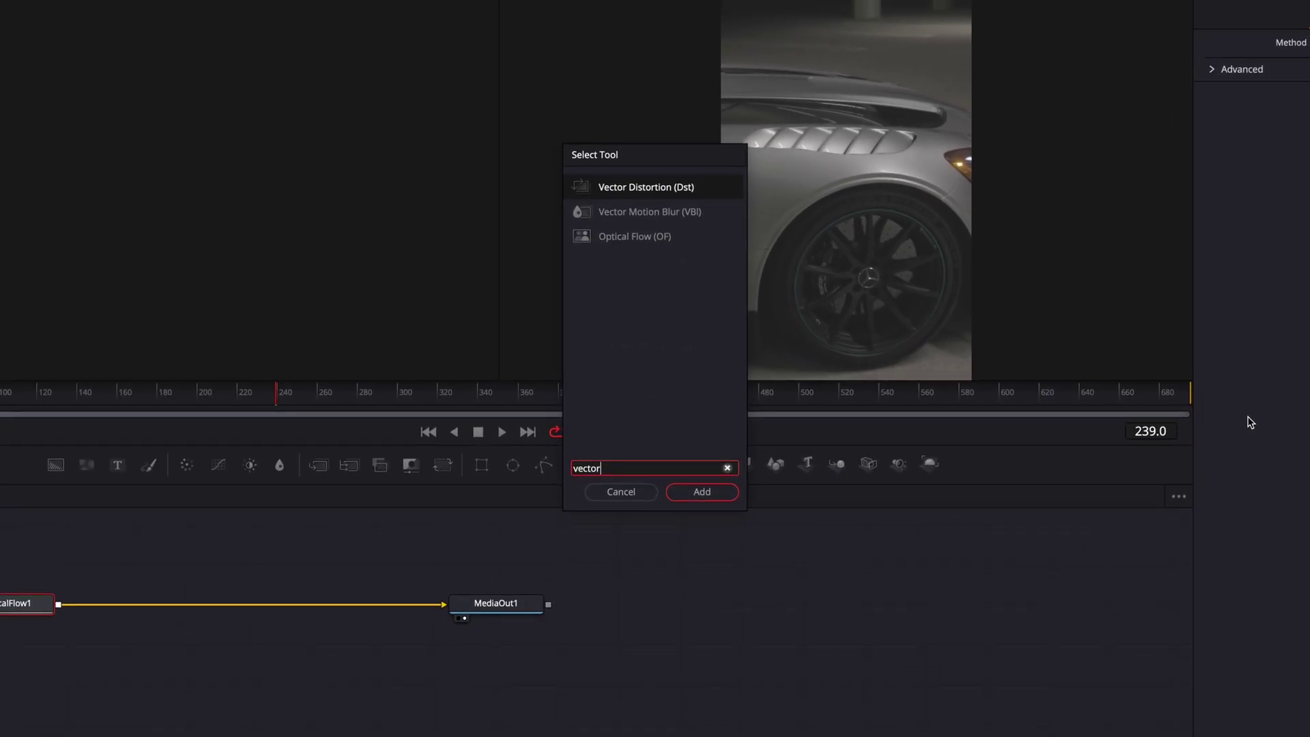
pyautogui.click(650, 212)
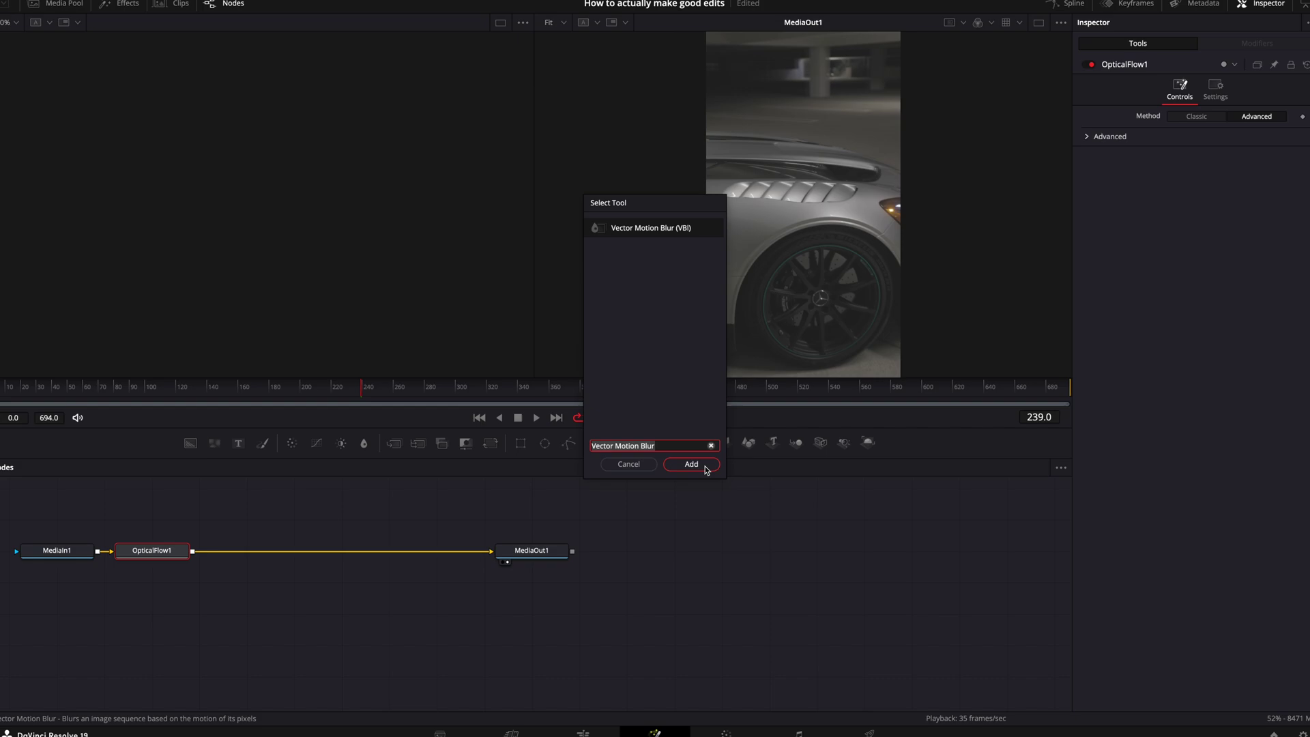
pyautogui.click(704, 468)
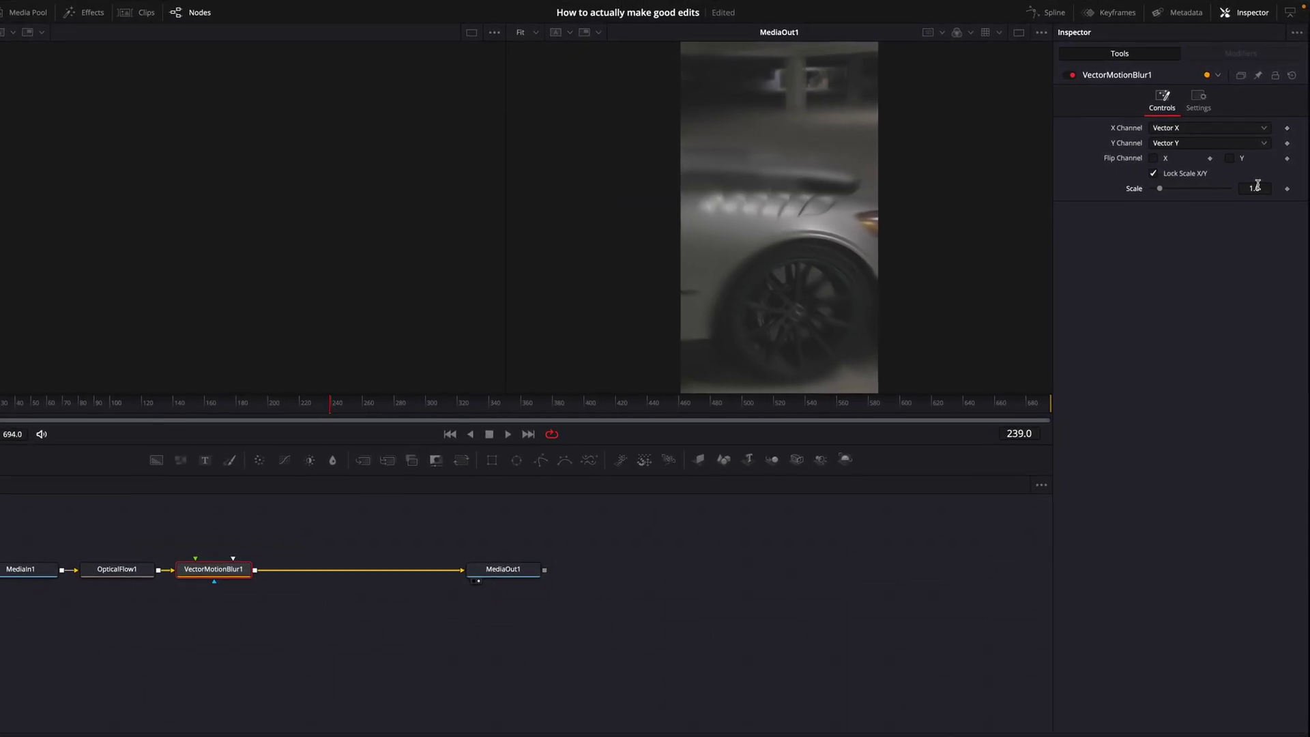
pyautogui.click(1258, 180)
pyautogui.write('0.8')
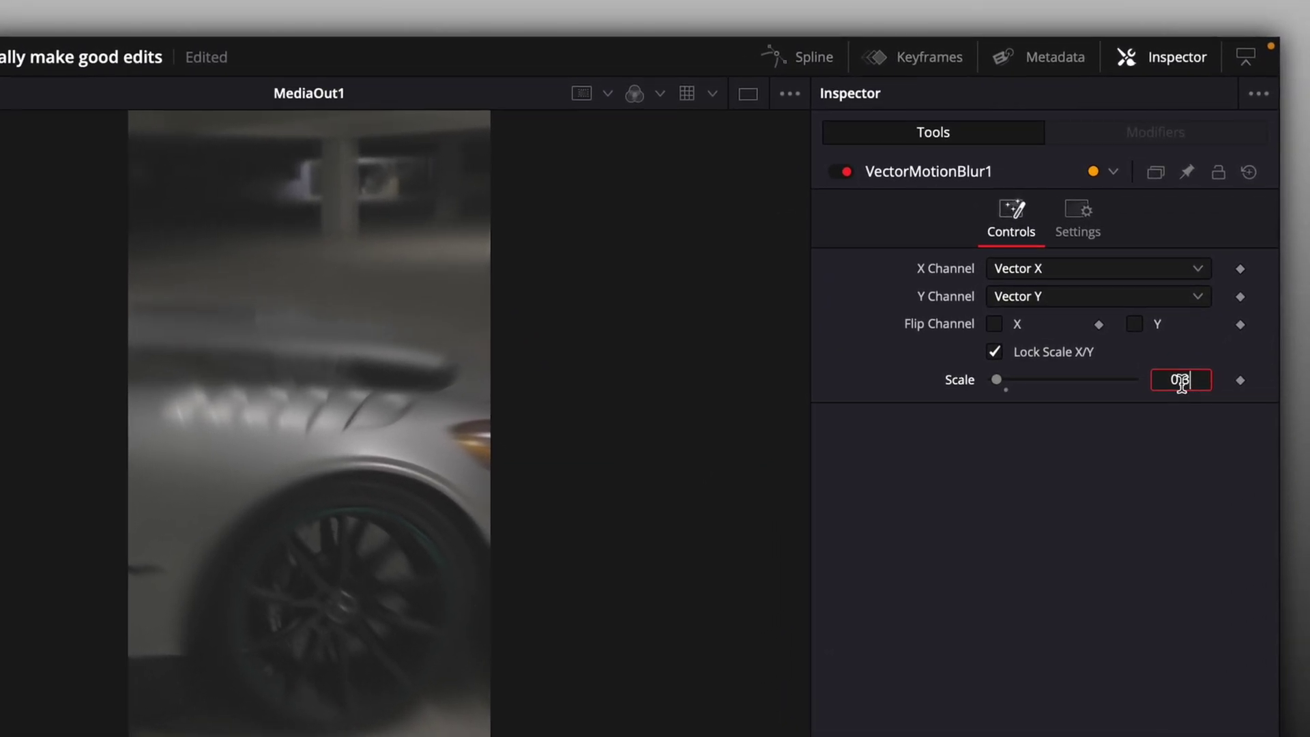
pyautogui.press('BackSpace')
pyautogui.write('3')
pyautogui.press('Return')
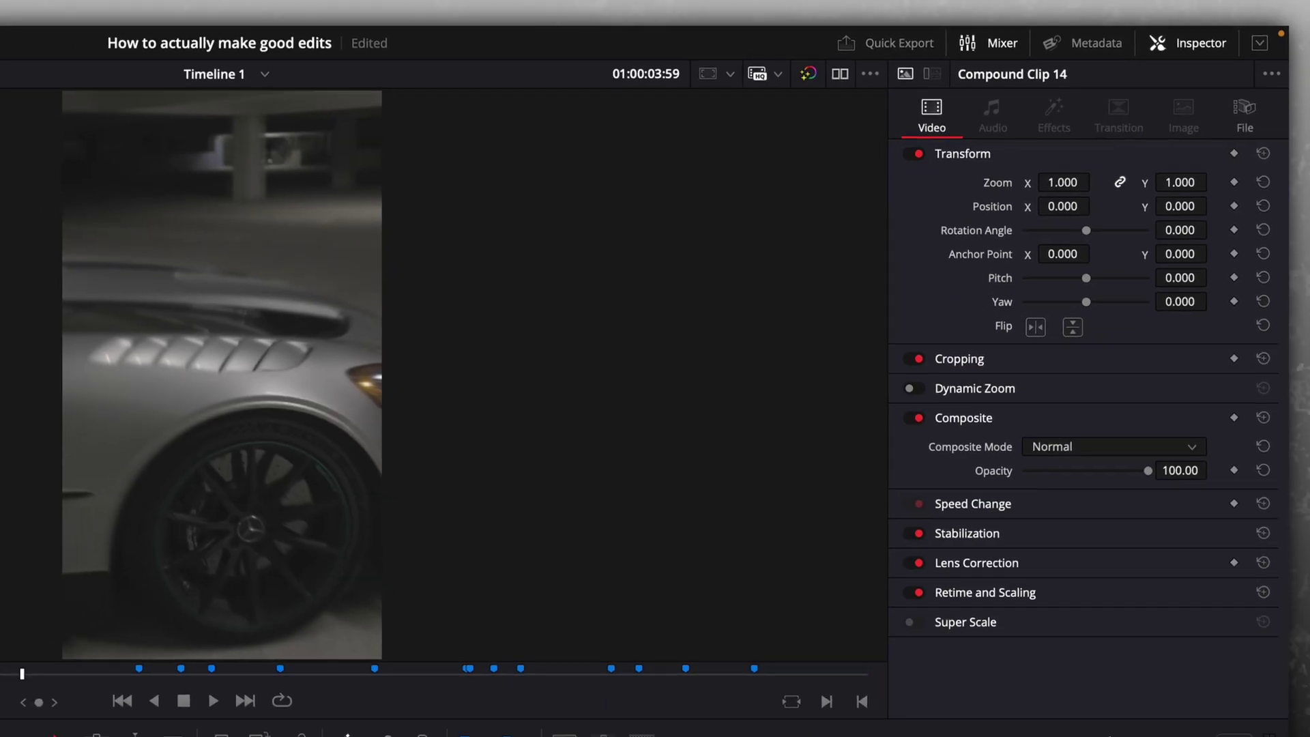
# Step: Nest the selected V1, V2 and V3 clips into Compound Clip 15
pyautogui.moveTo(387, 694); pyautogui.dragTo(249, 693)
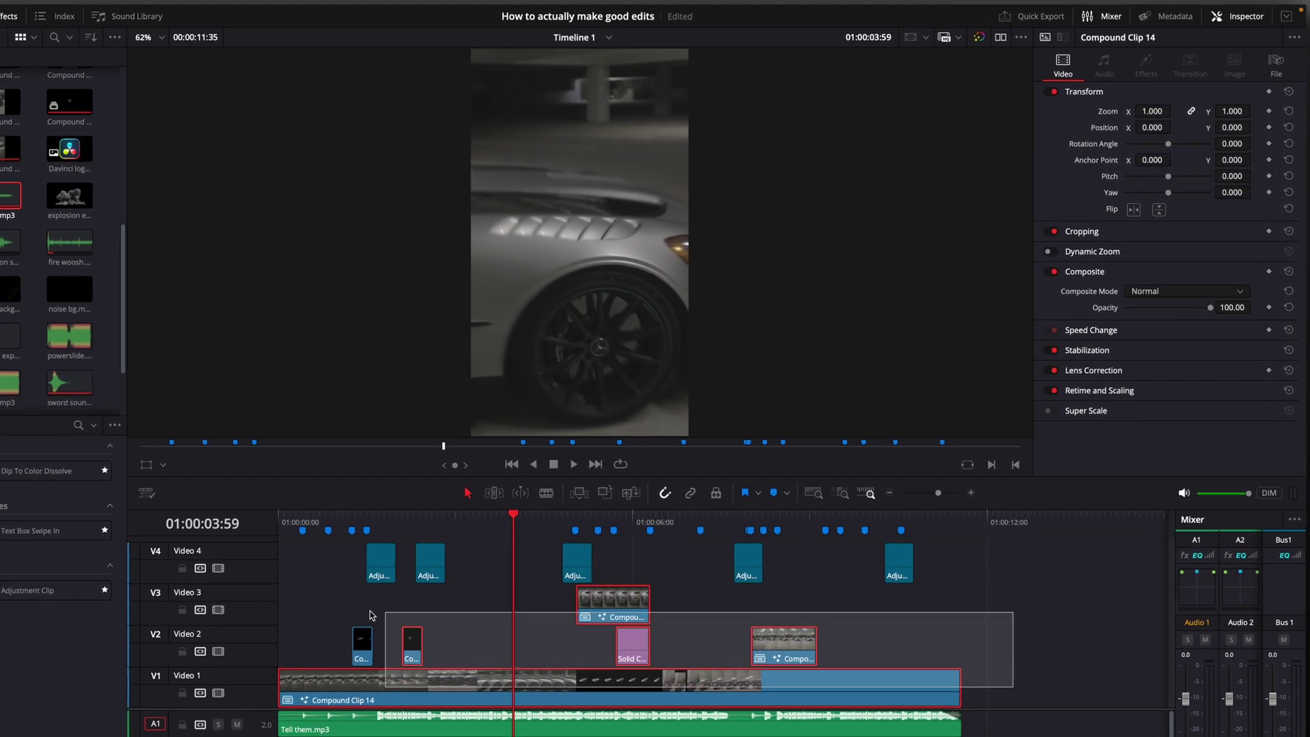
pyautogui.rightClick(279, 697)
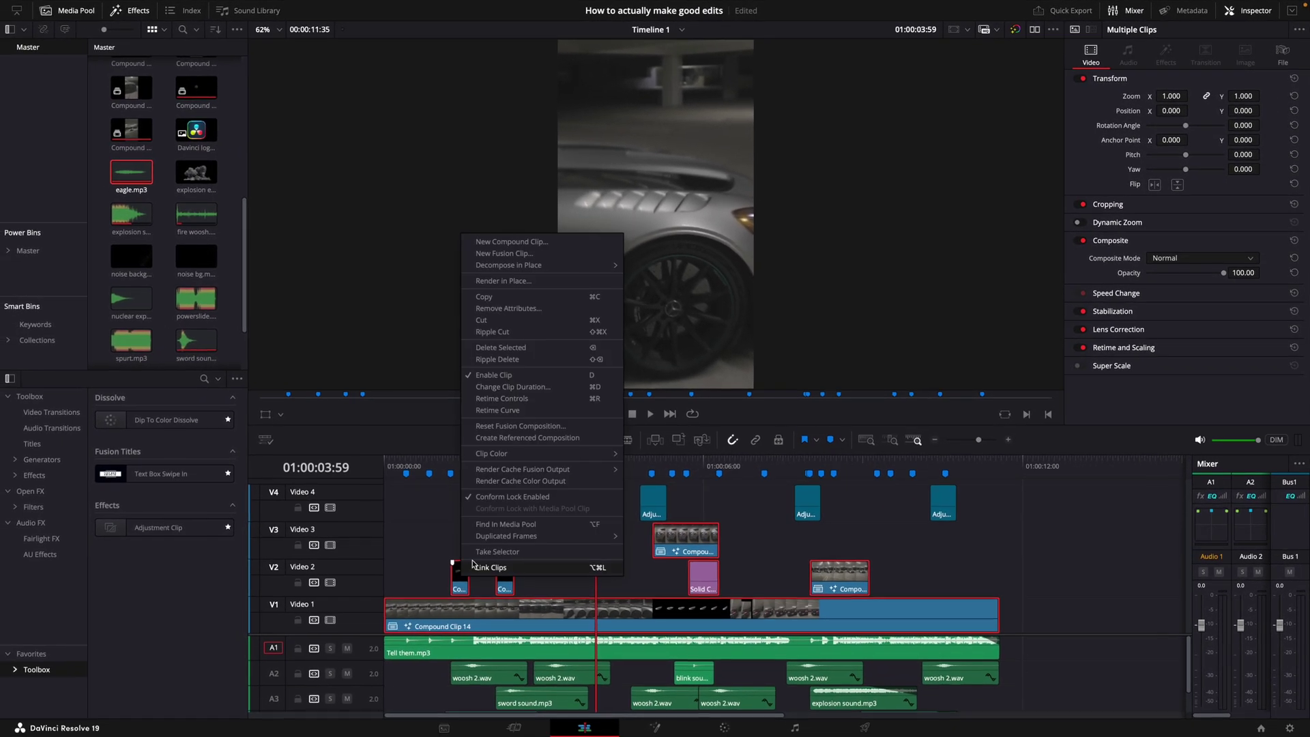
pyautogui.click(564, 248)
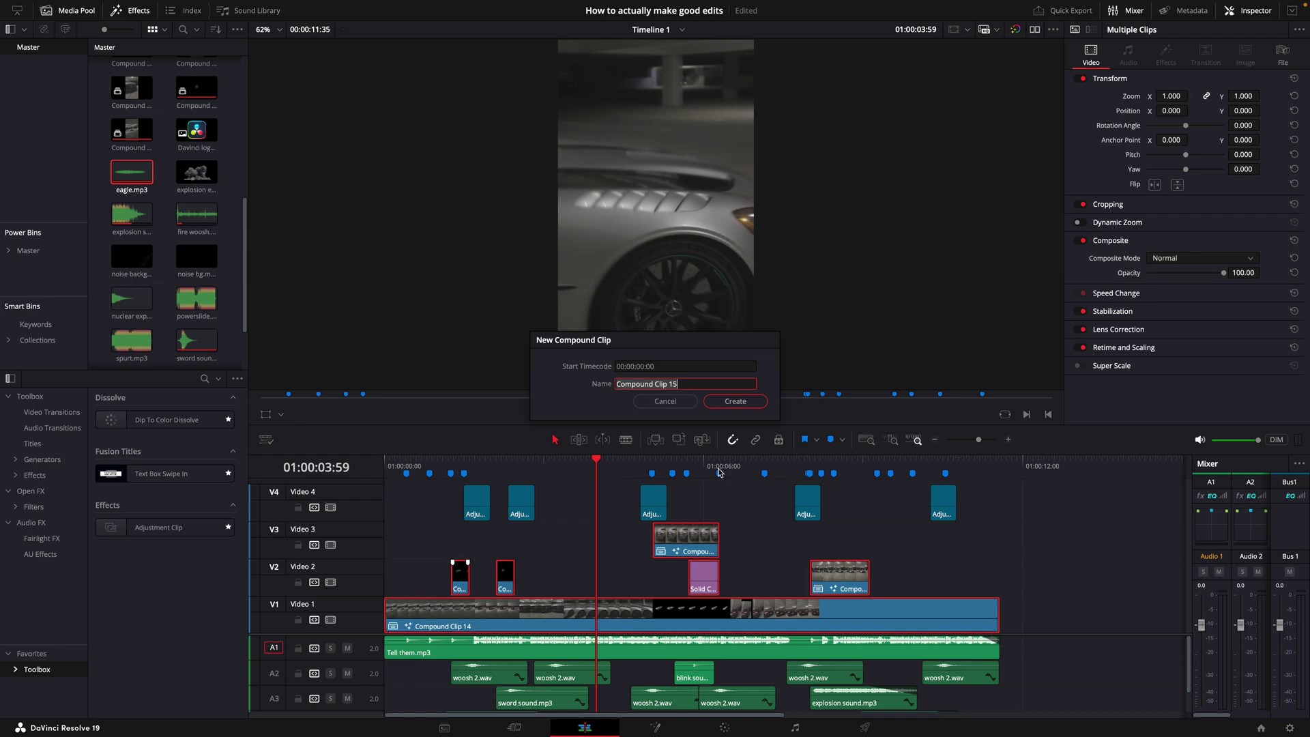
pyautogui.click(735, 401)
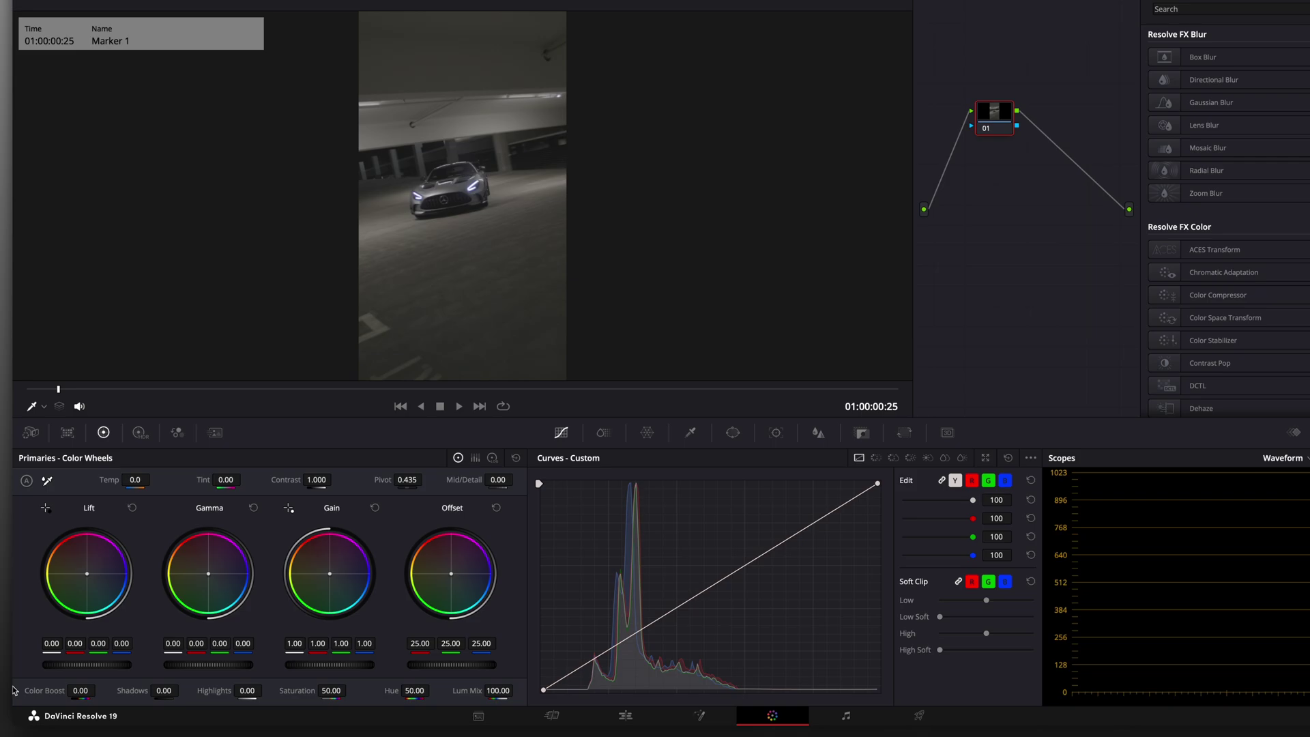
# Step: Grade with Color Boost 75 and Shadows -65, then enter a further value of 25
pyautogui.click(76, 691)
pyautogui.write('75')
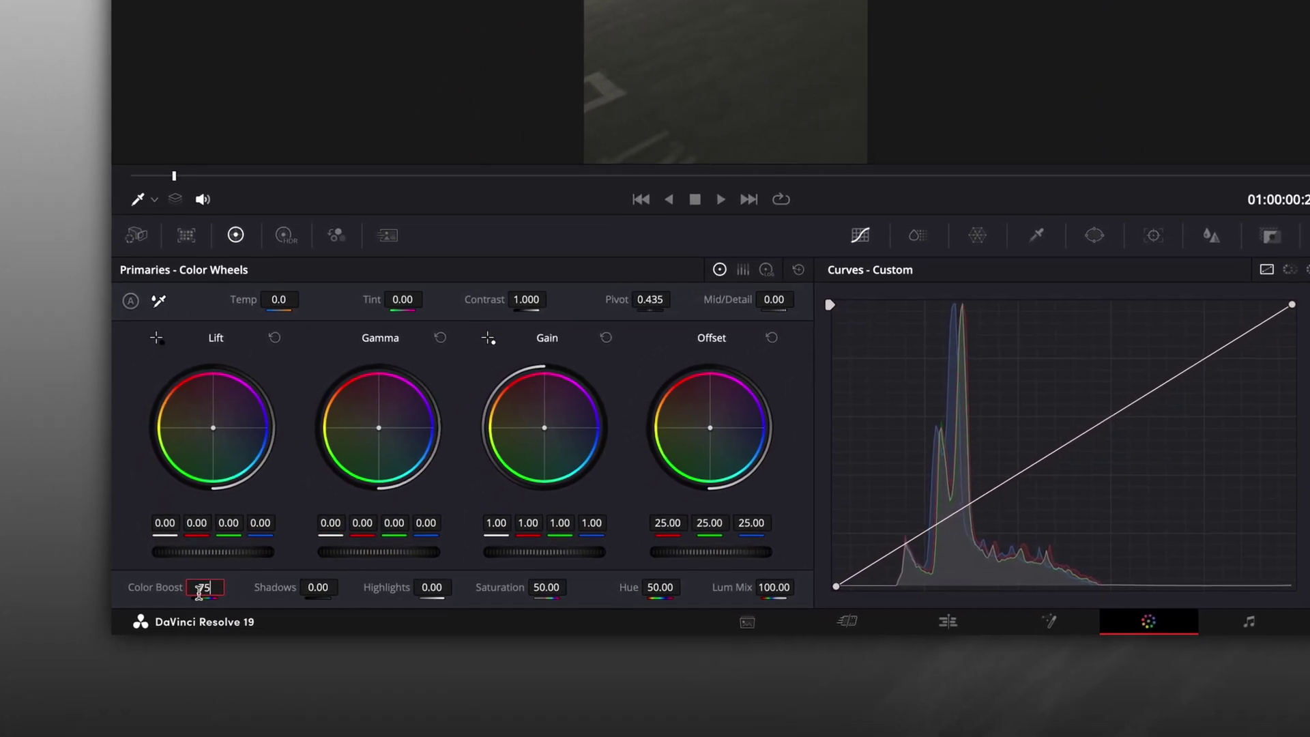
pyautogui.press('Return')
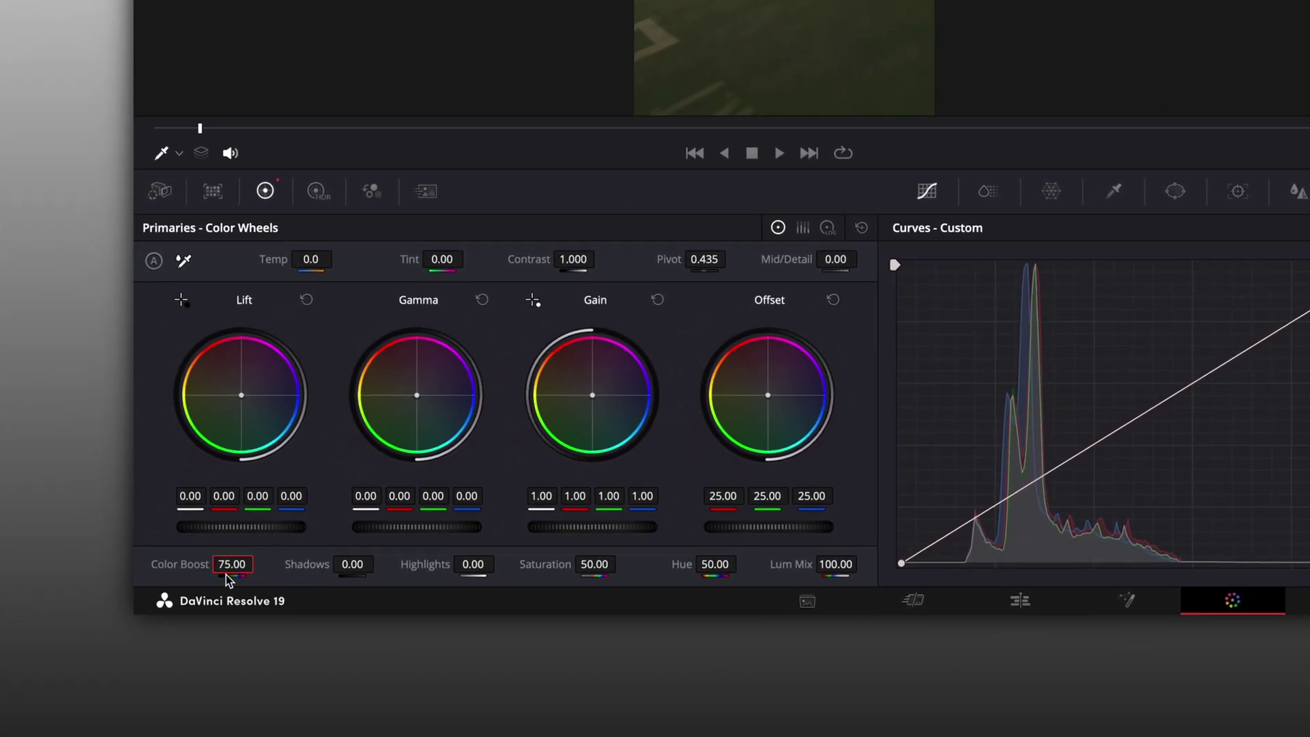
pyautogui.write('-')
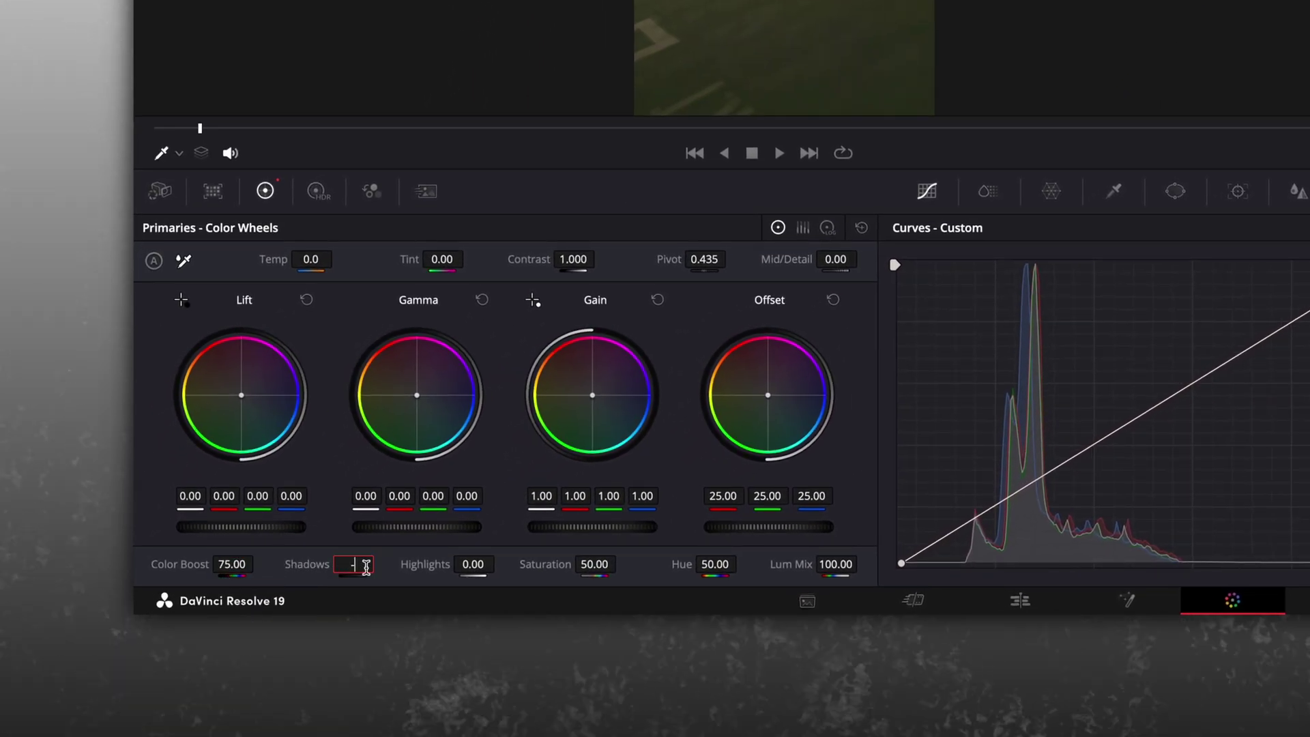
pyautogui.write('65')
pyautogui.press('Return')
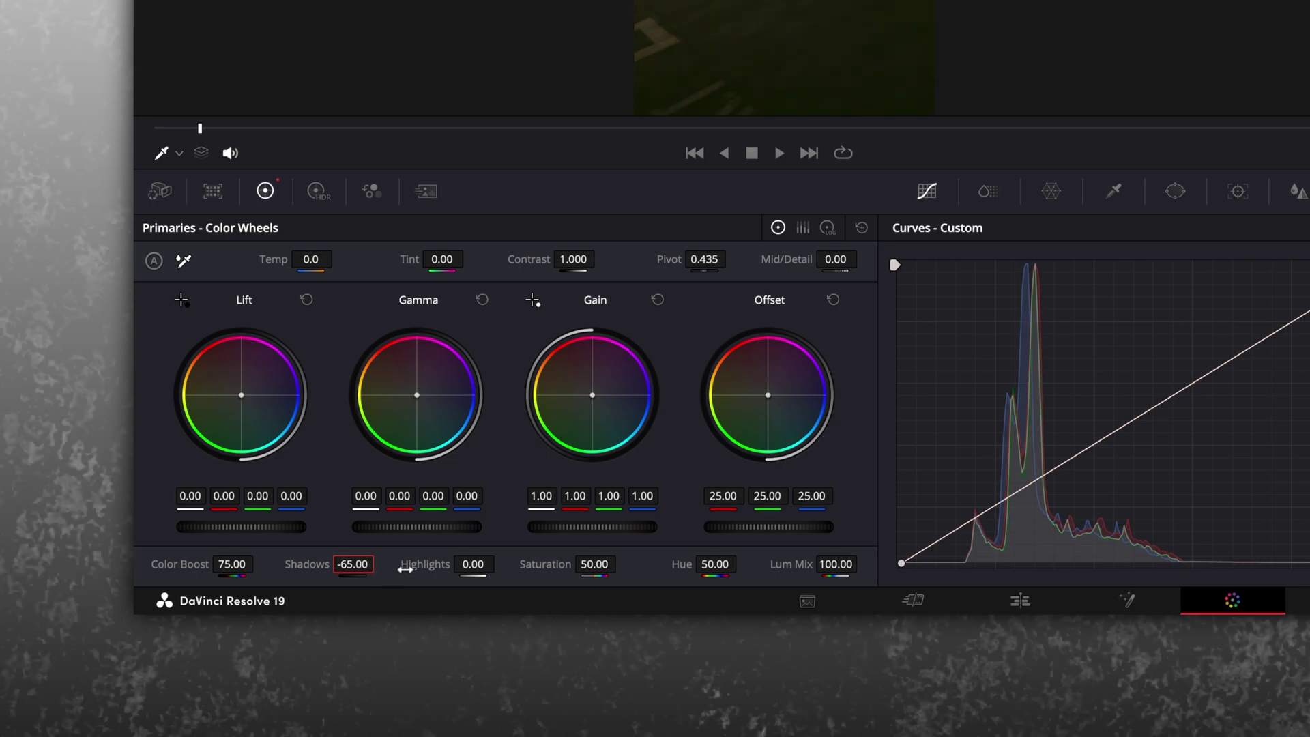
pyautogui.write('25')
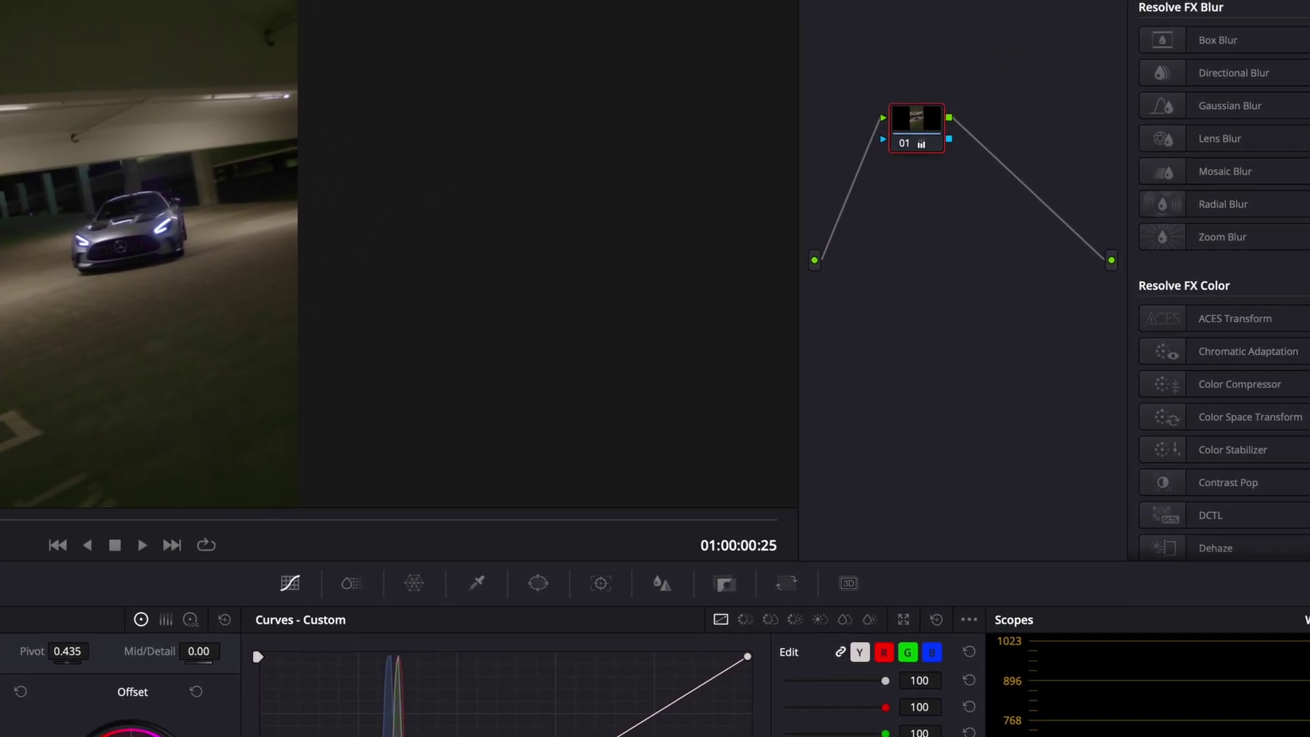
# Step: Add corrector nodes 02 and 03 in series after node 01 and apply Glow to node 03
pyautogui.rightClick(814, 346)
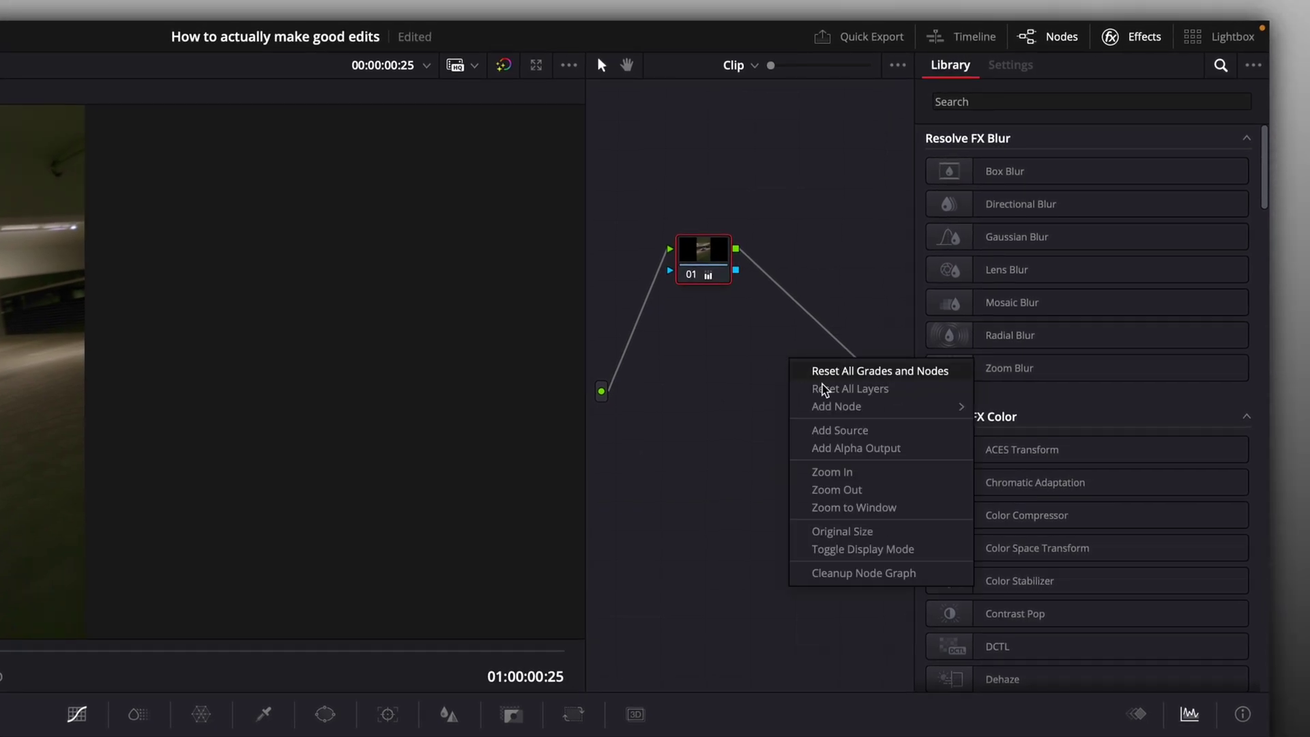
pyautogui.click(998, 407)
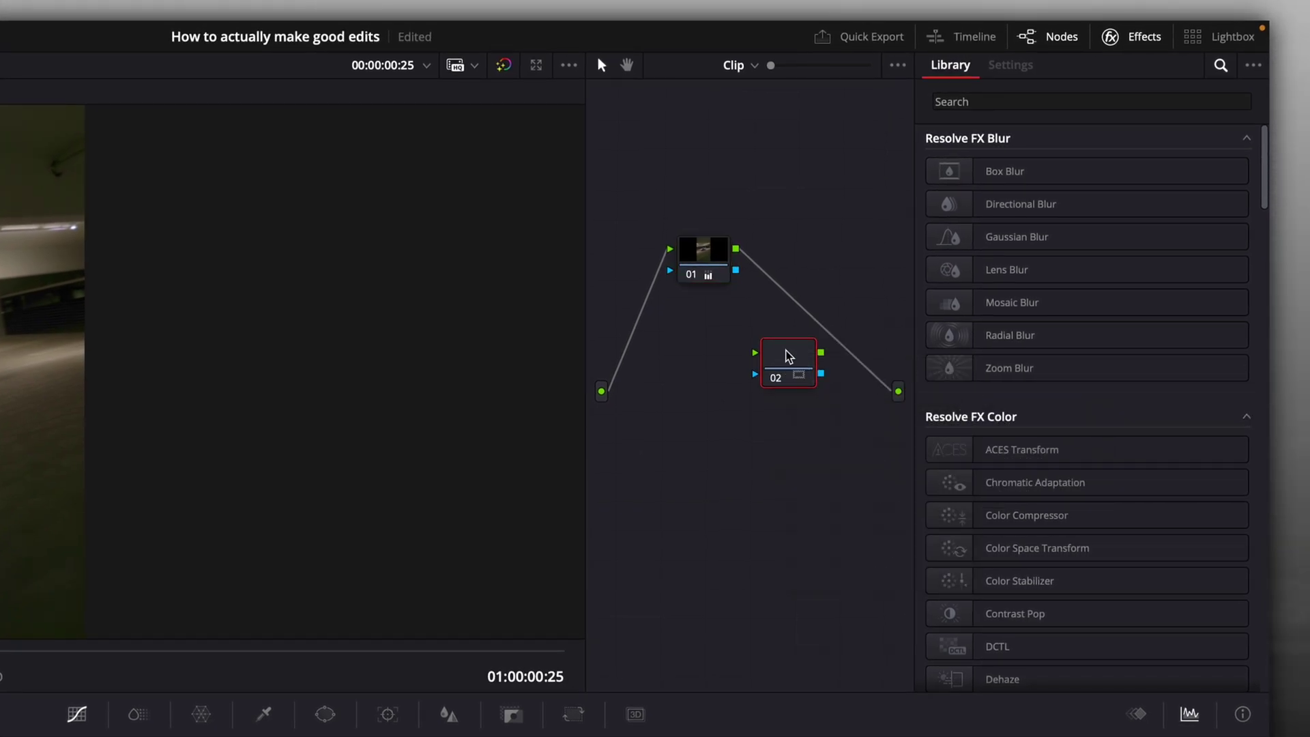
pyautogui.moveTo(788, 354); pyautogui.dragTo(786, 295)
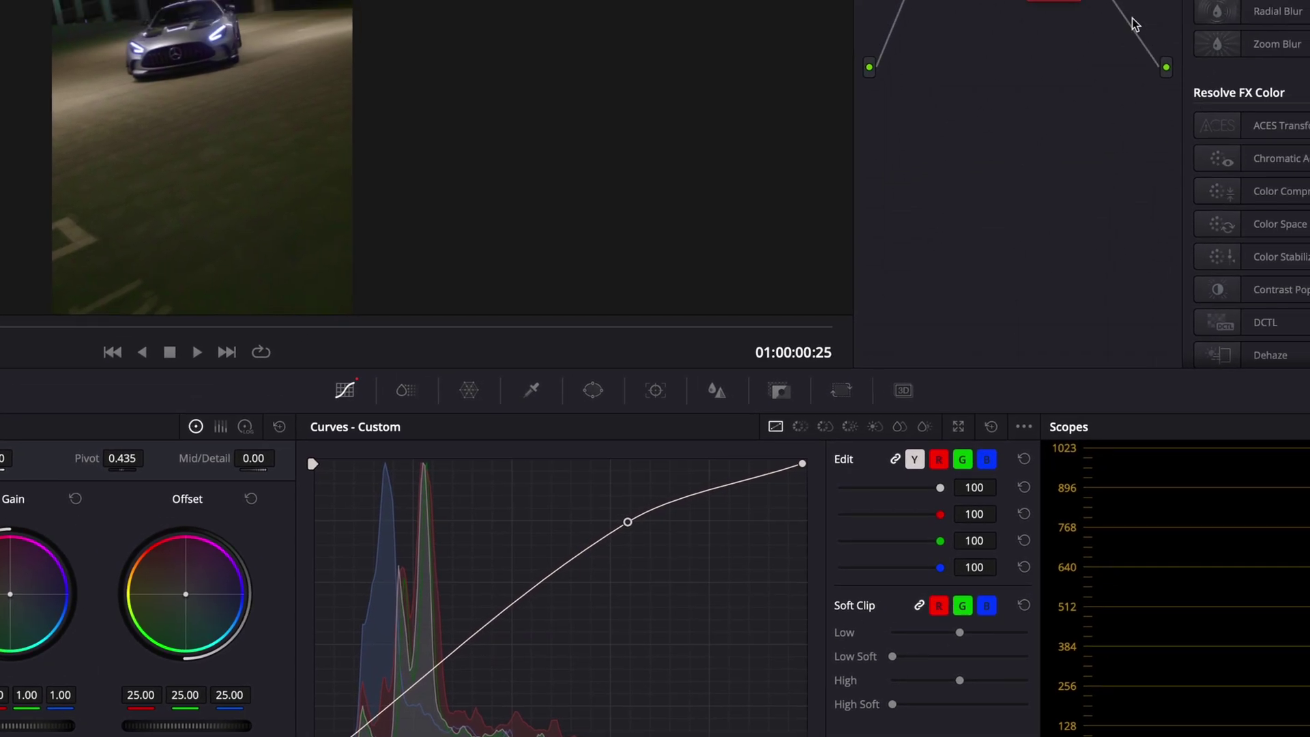
pyautogui.rightClick(1176, 4)
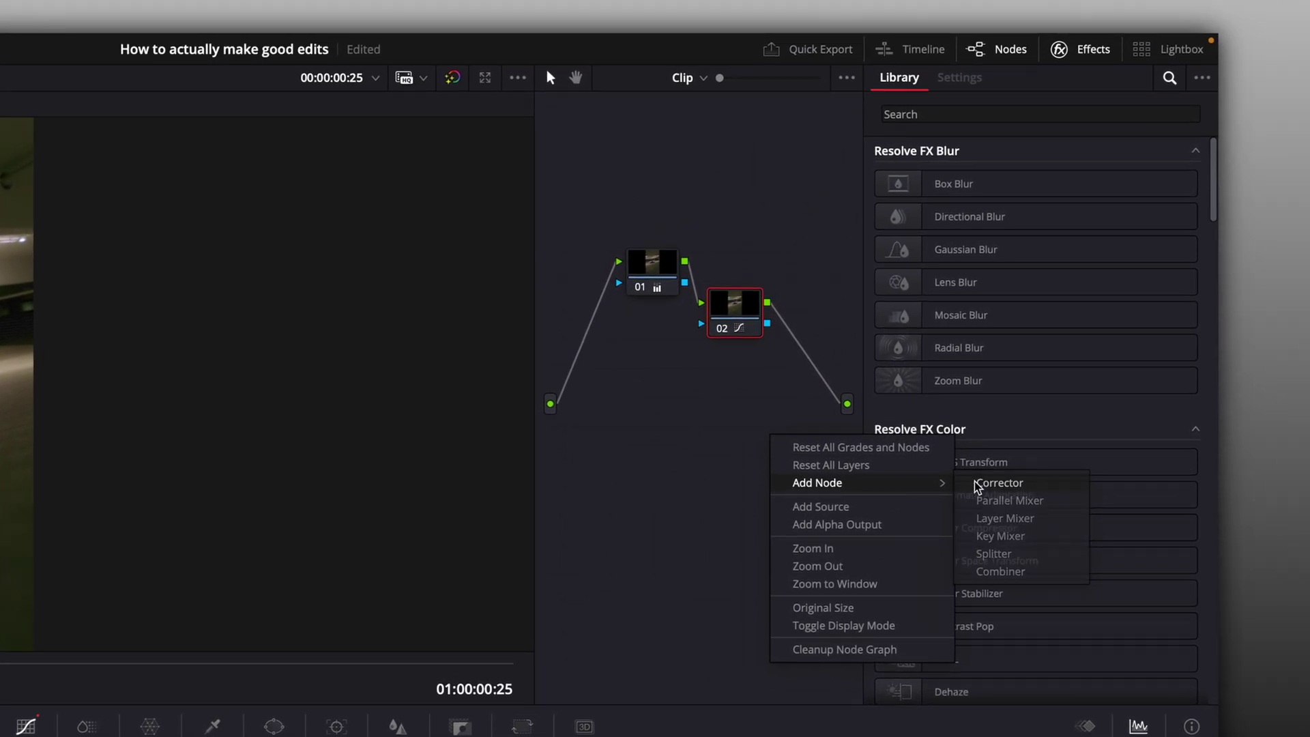
pyautogui.click(1044, 412)
pyautogui.moveTo(856, 359); pyautogui.dragTo(878, 283)
pyautogui.moveTo(807, 354); pyautogui.dragTo(812, 356)
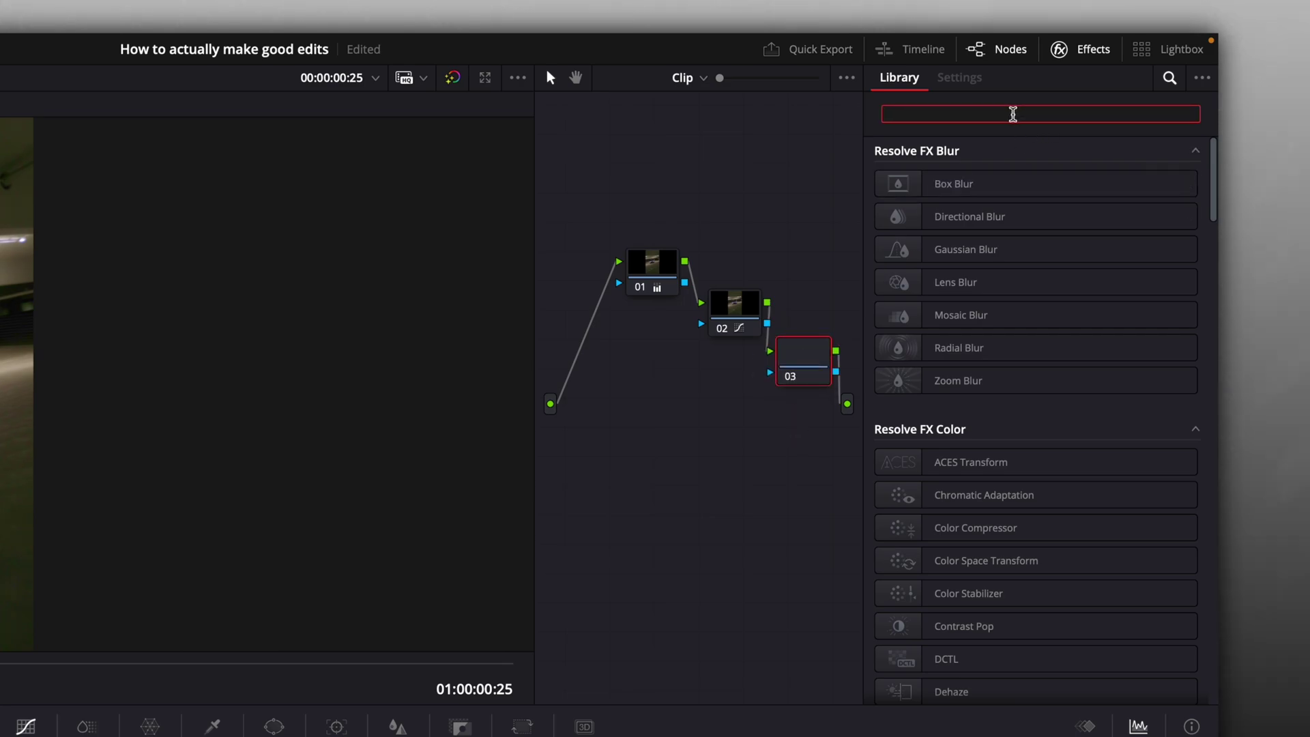
pyautogui.write('glow')
pyautogui.moveTo(968, 166); pyautogui.dragTo(827, 349)
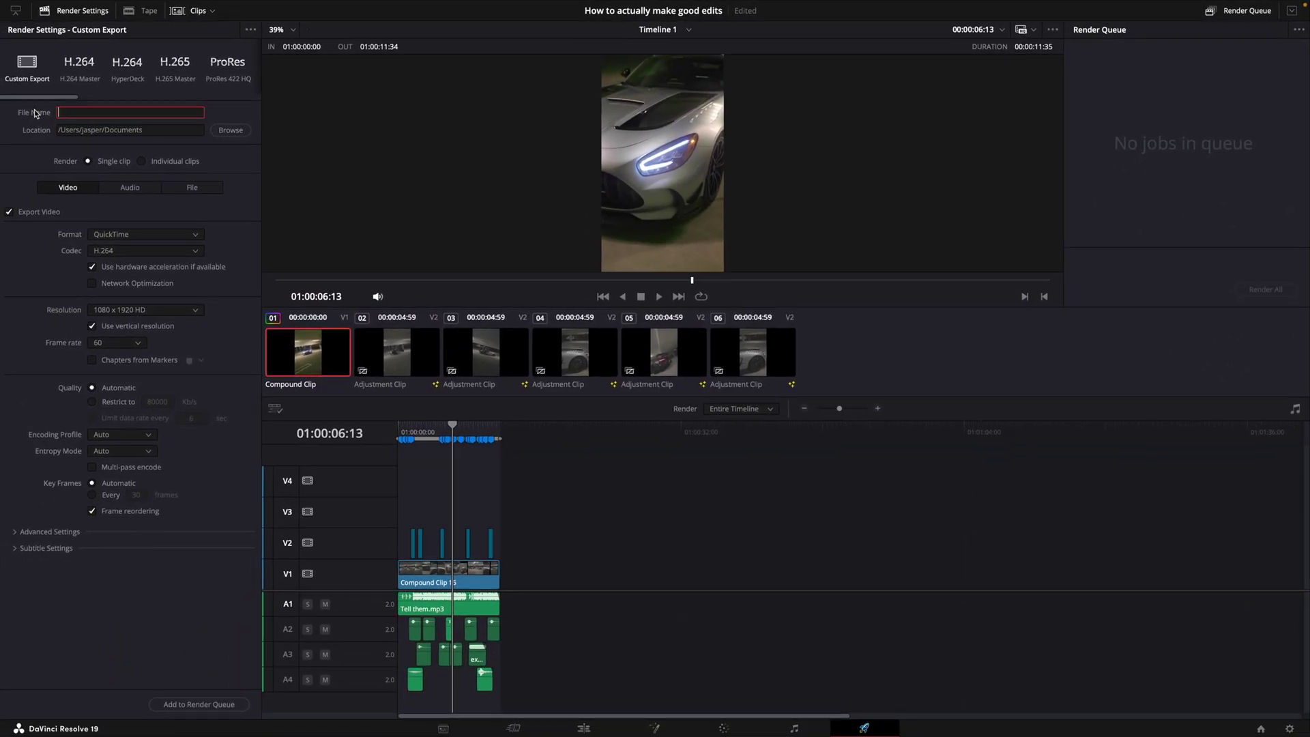
# Step: Name the render 'Davinci tutorial edit' and queue the H.264 1080 x 1920, 60 fps render
pyautogui.write('D')
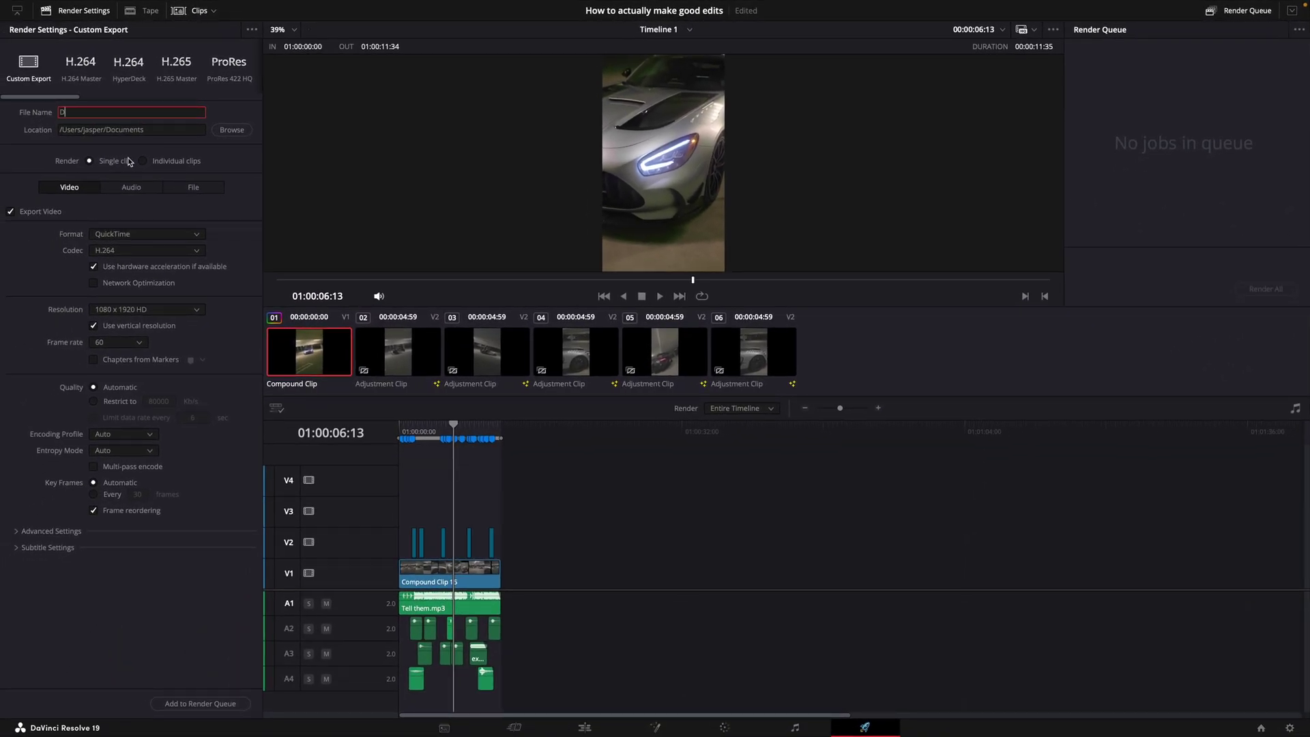
pyautogui.write('avinci tutori')
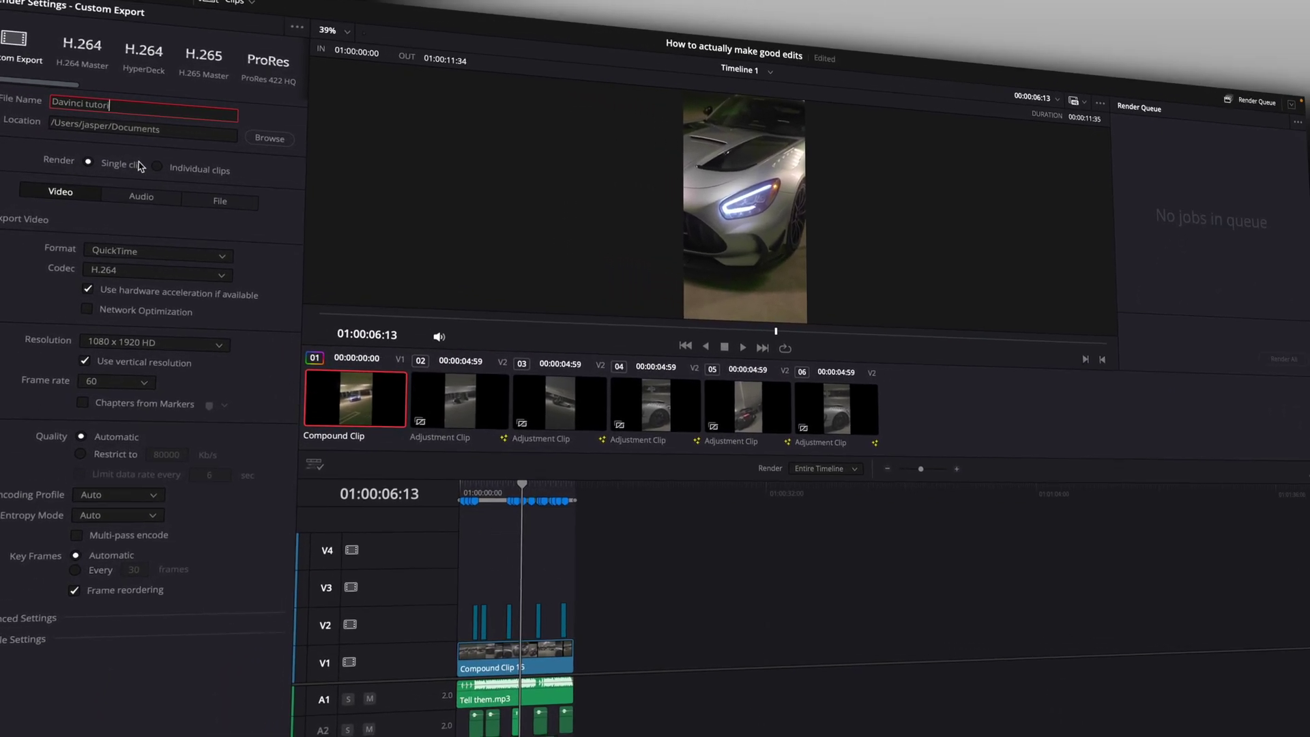
pyautogui.write('al edit')
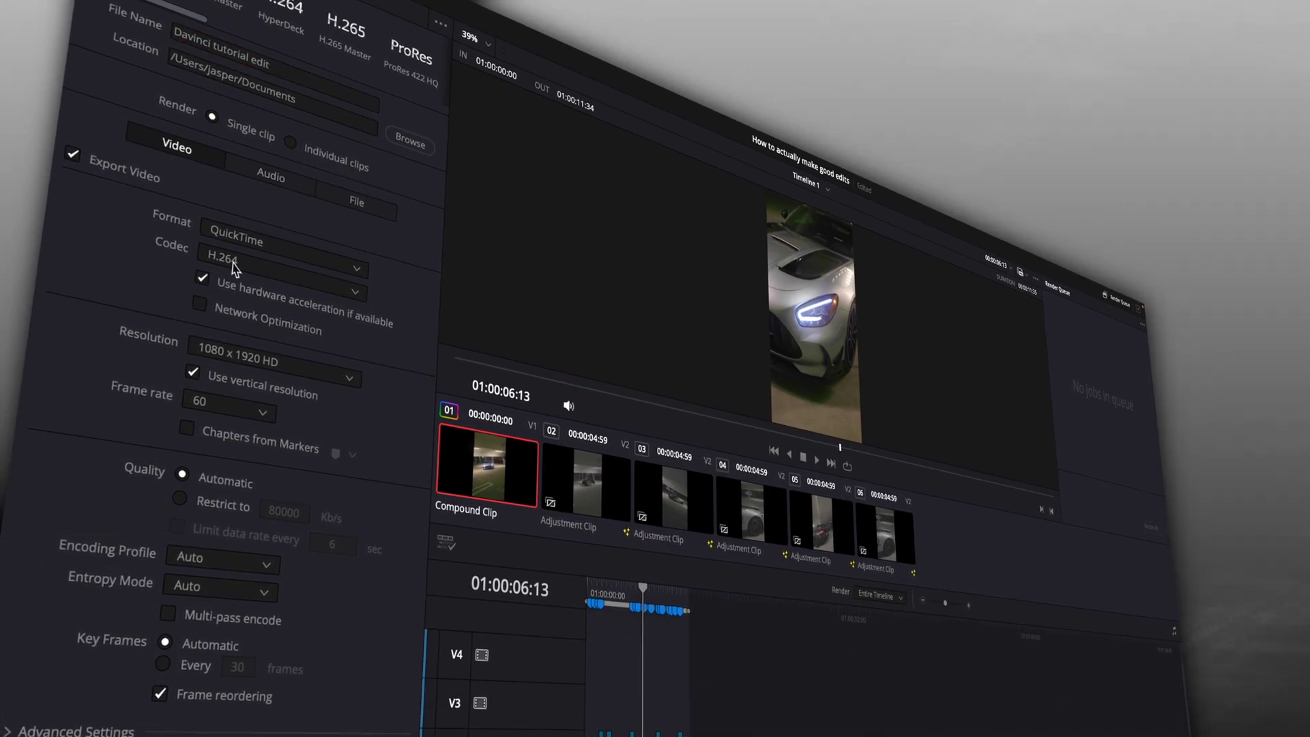
pyautogui.click(68, 730)
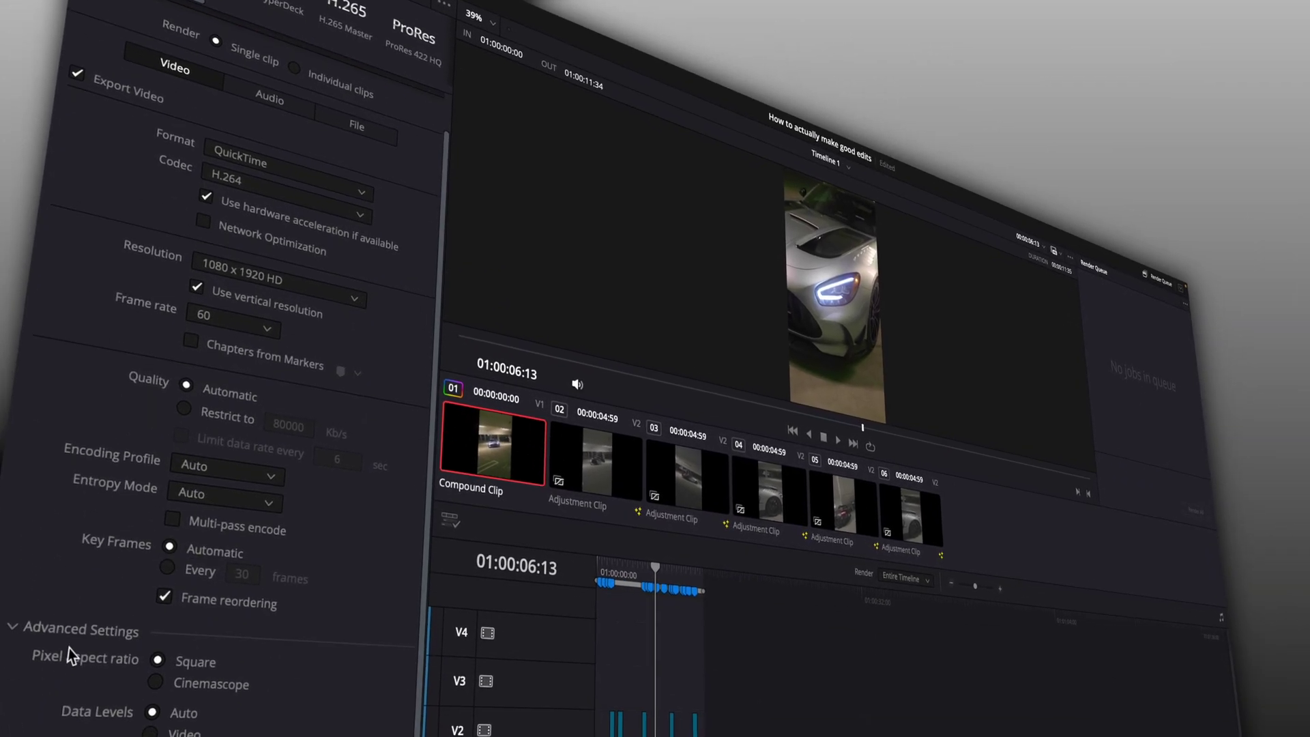
pyautogui.scroll(-5, 103, 614)
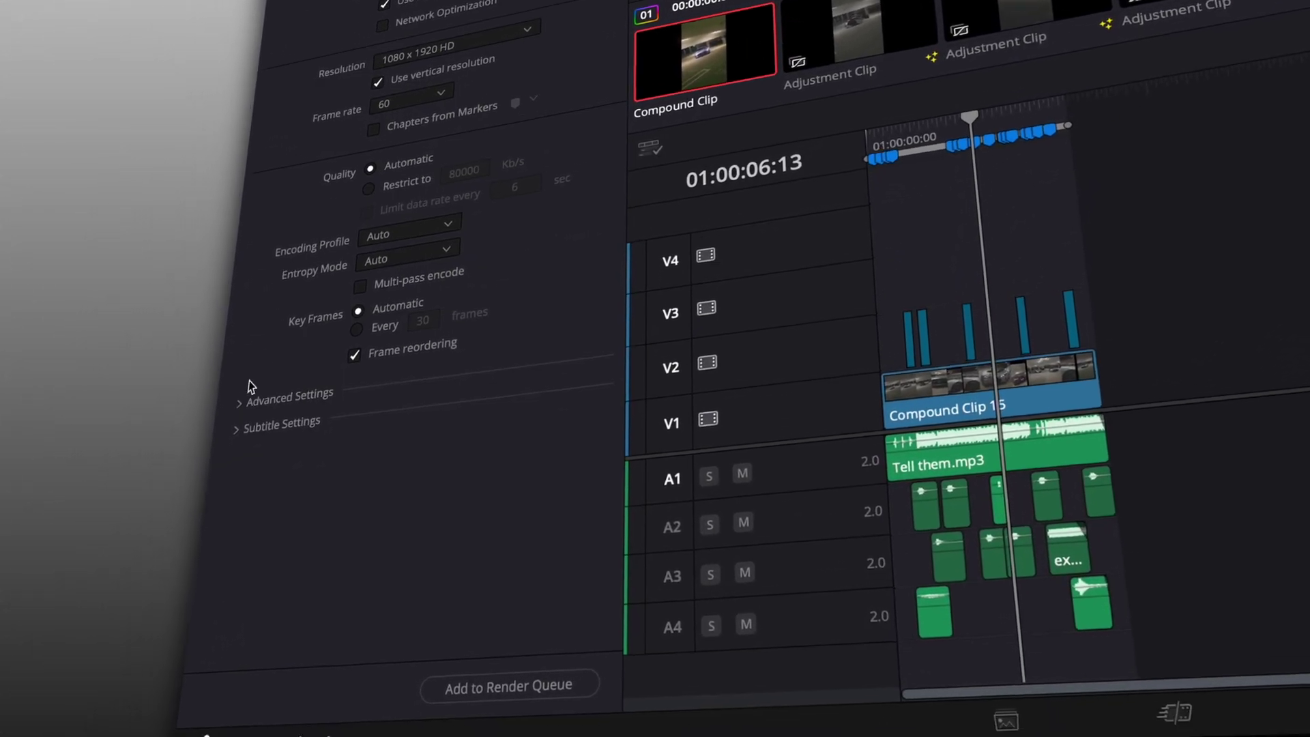
pyautogui.click(569, 629)
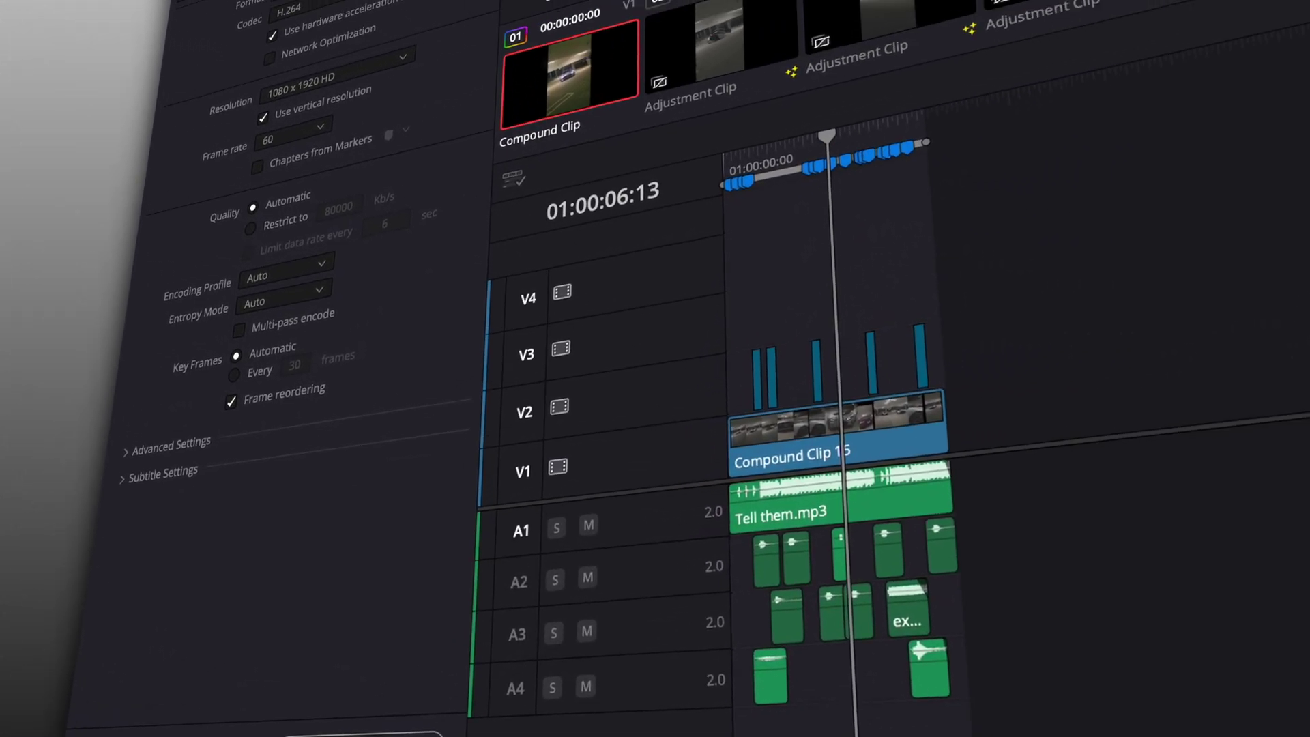